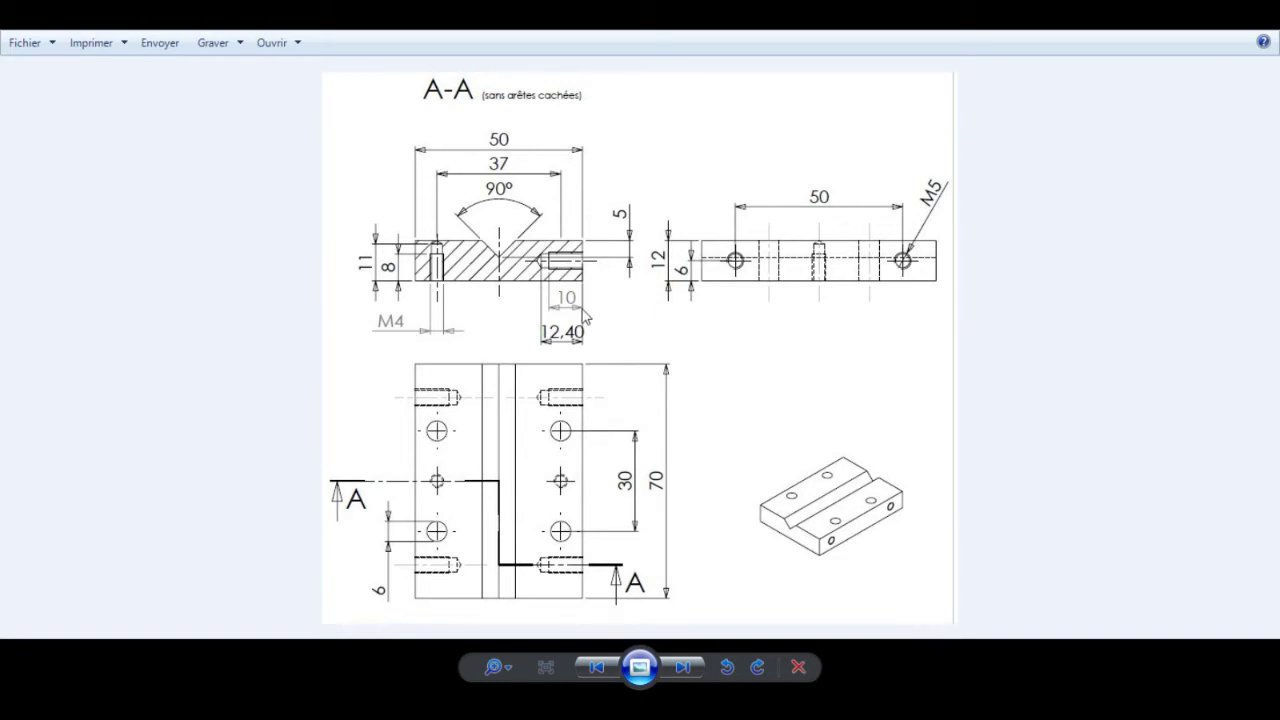
- Scroll and pan the reference drawing to inspect the A-A section view
scroll(590, 293, "up", 2)
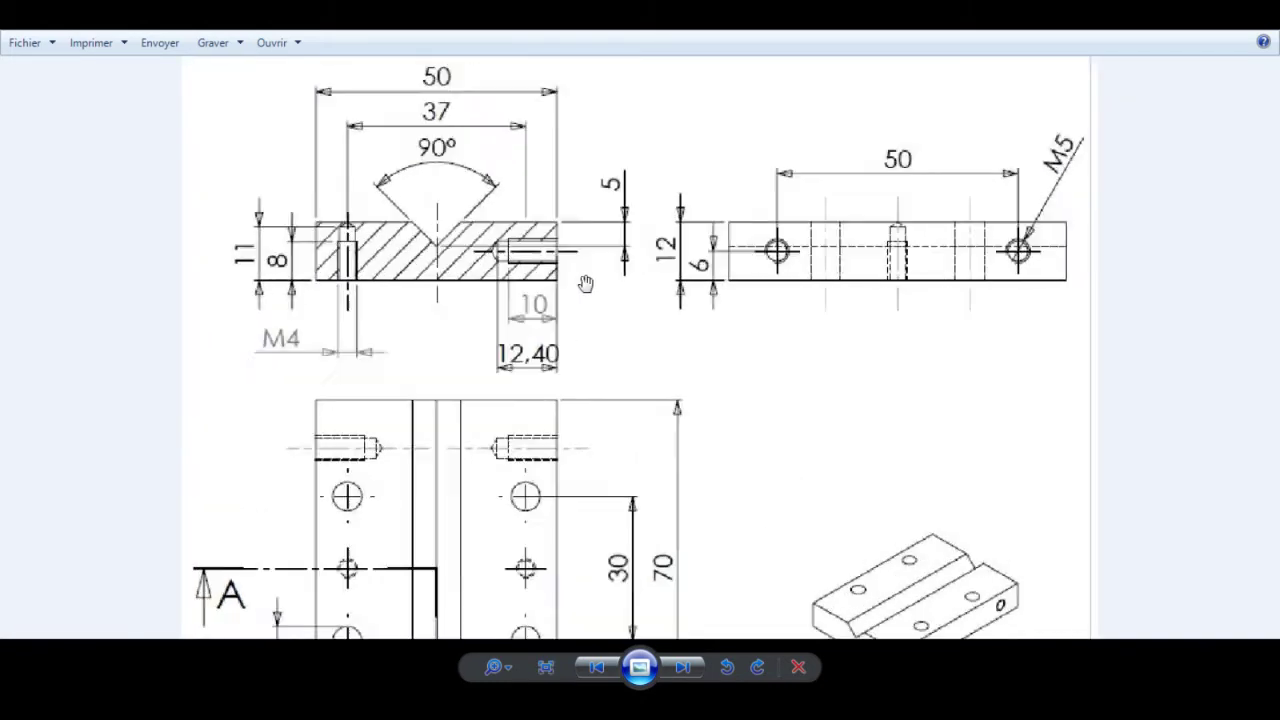
left_click_drag(398, 222, 396, 362)
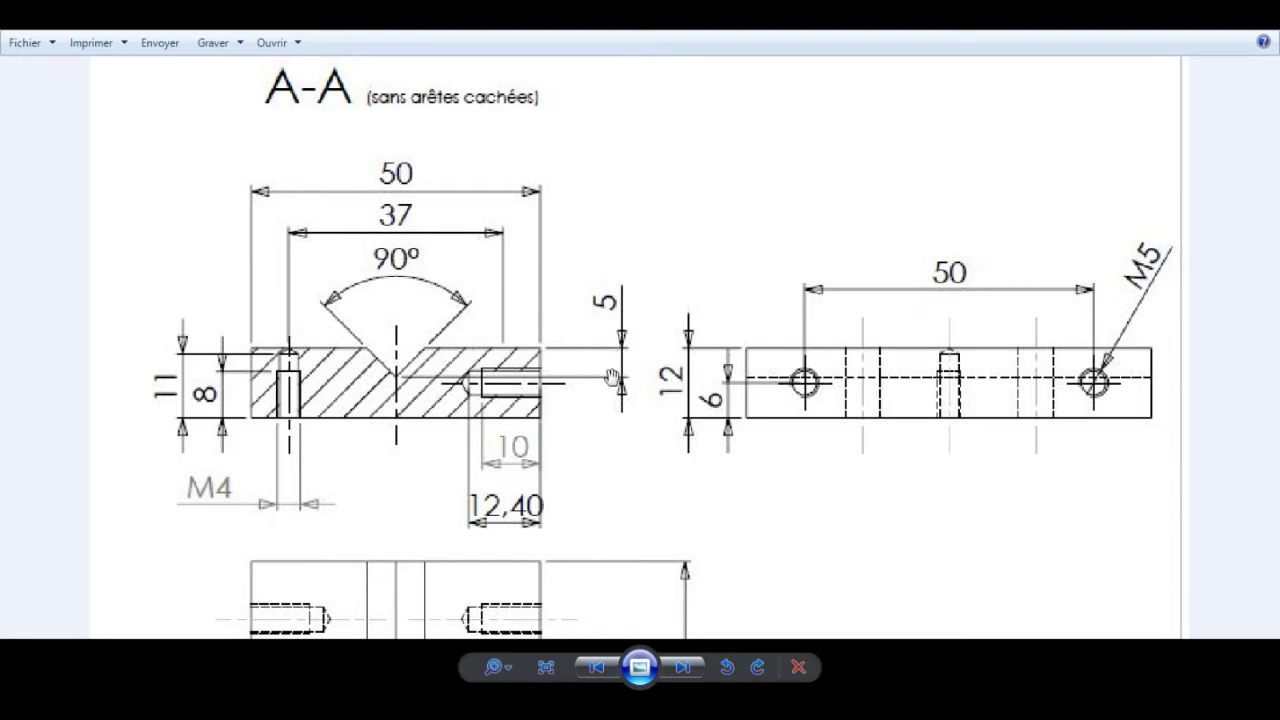
scroll(466, 455, "down", 2)
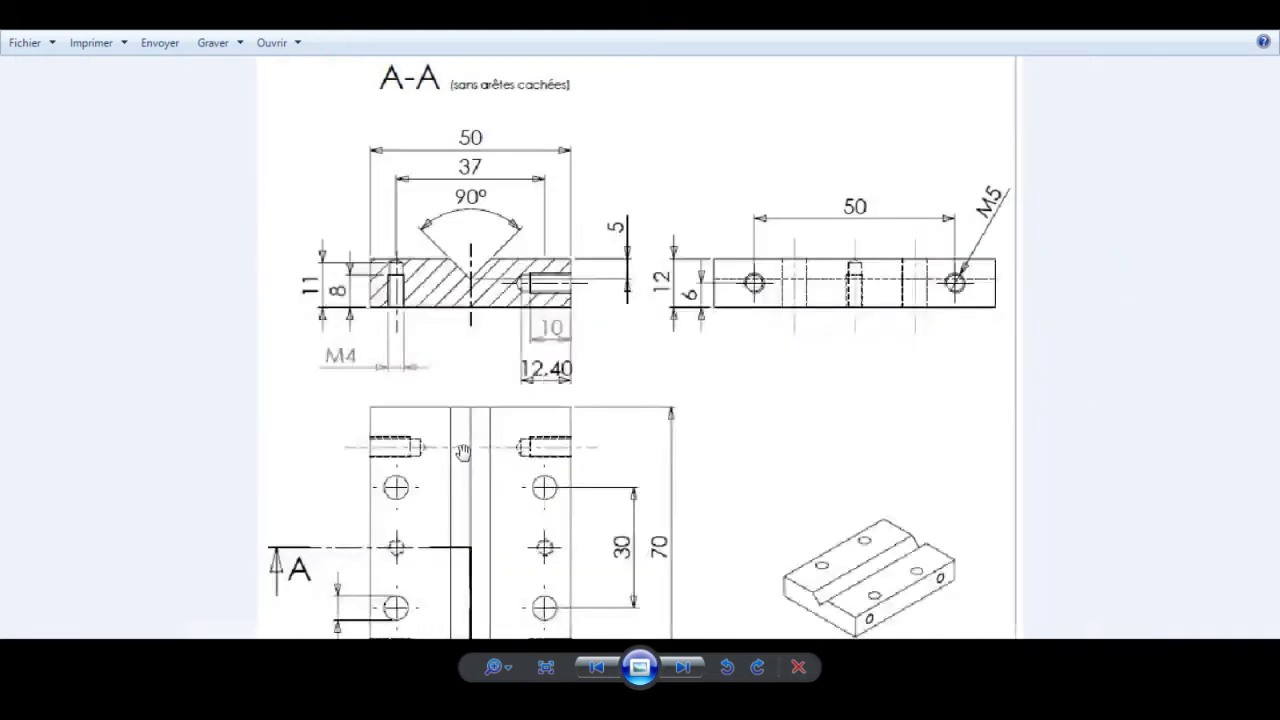
scroll(463, 452, "down", 1)
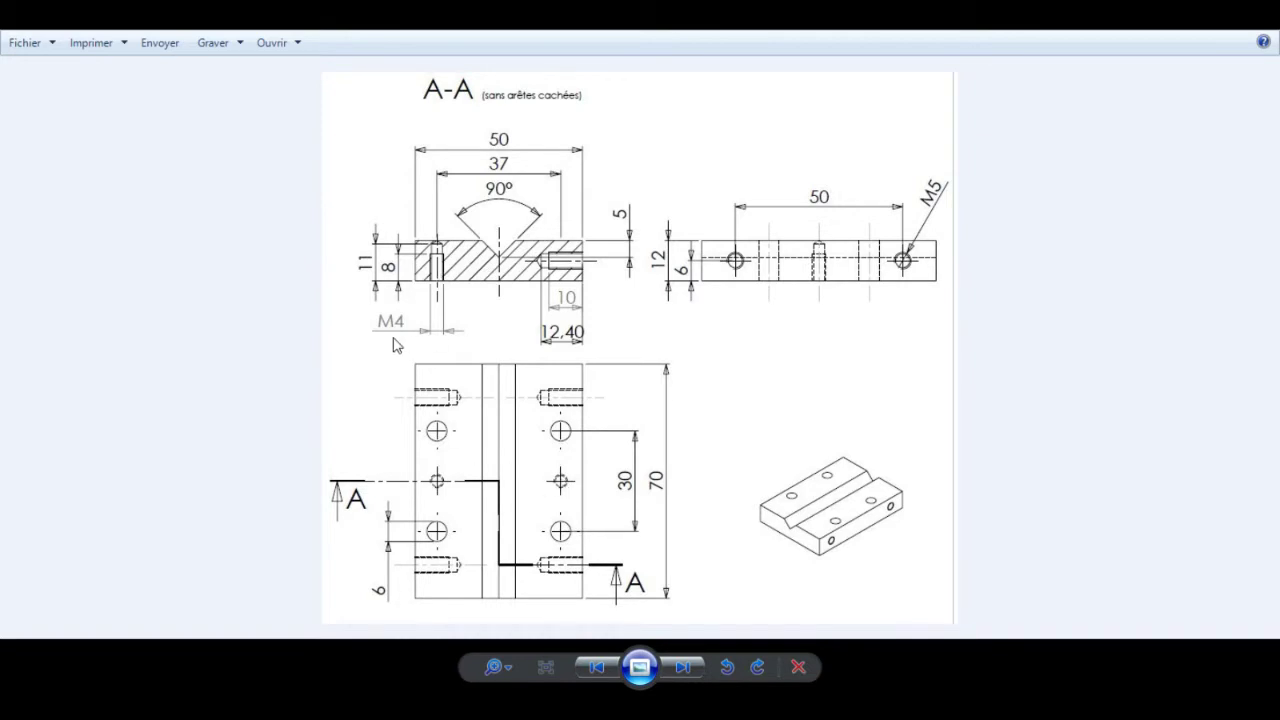
scroll(525, 242, "up", 1)
scroll(476, 246, "up", 1)
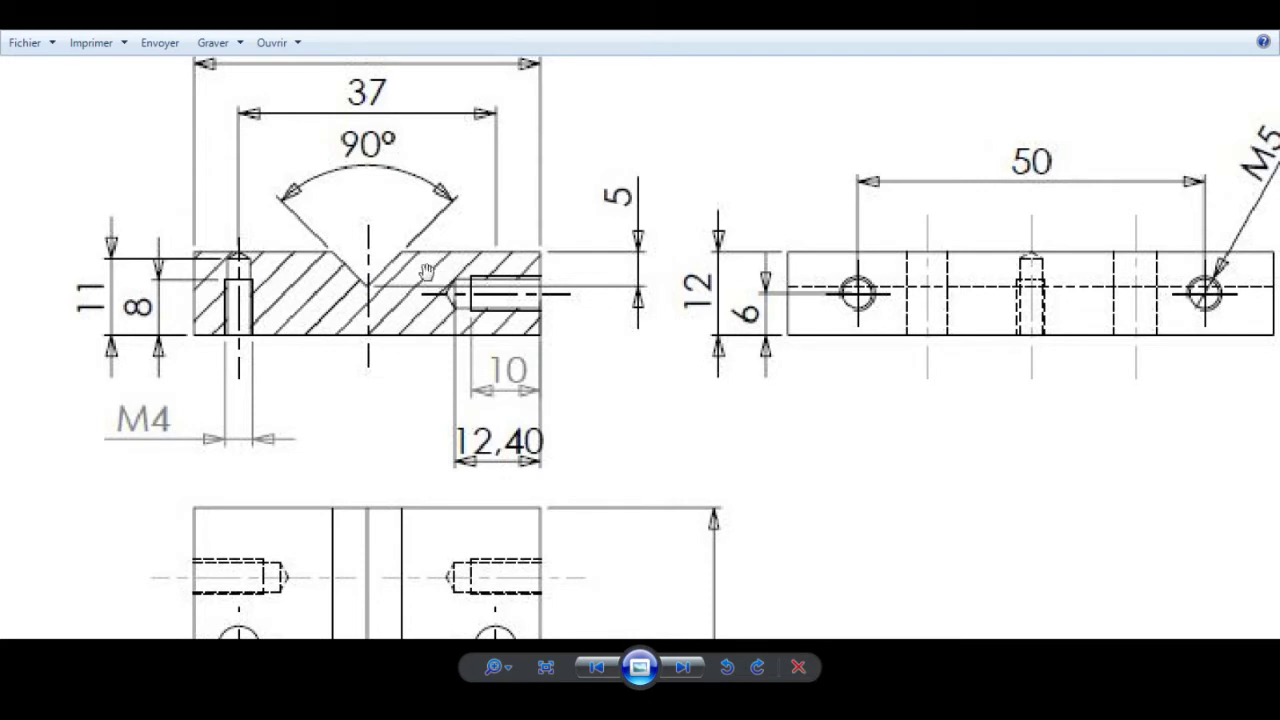
scroll(297, 318, "down", 2)
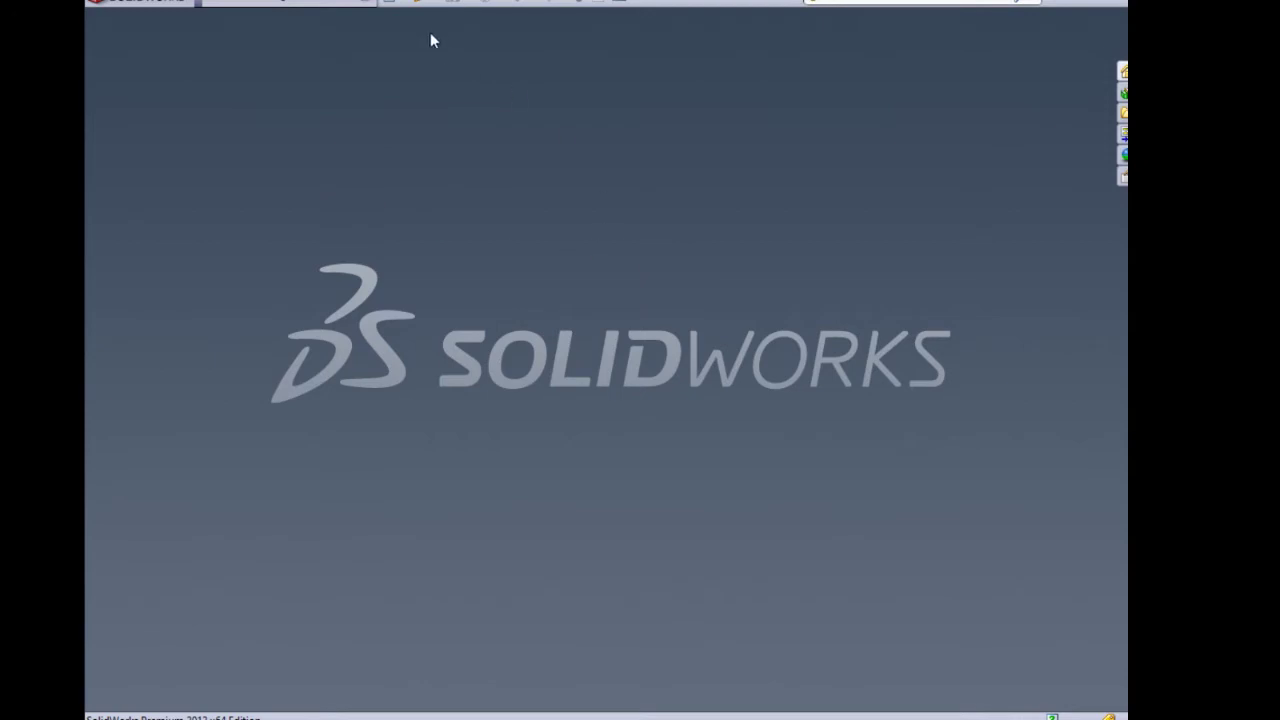
- Create a new part document from the Pièce template
left_click(392, 3)
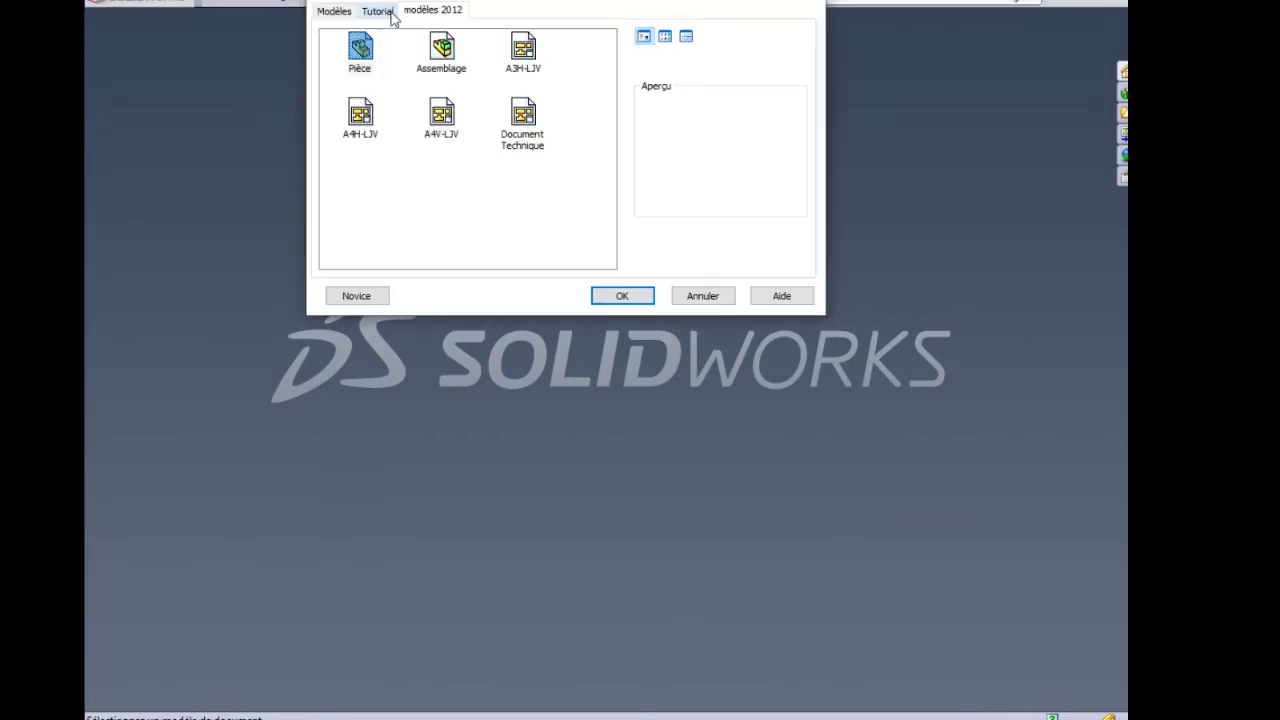
left_click(362, 50)
left_click(620, 296)
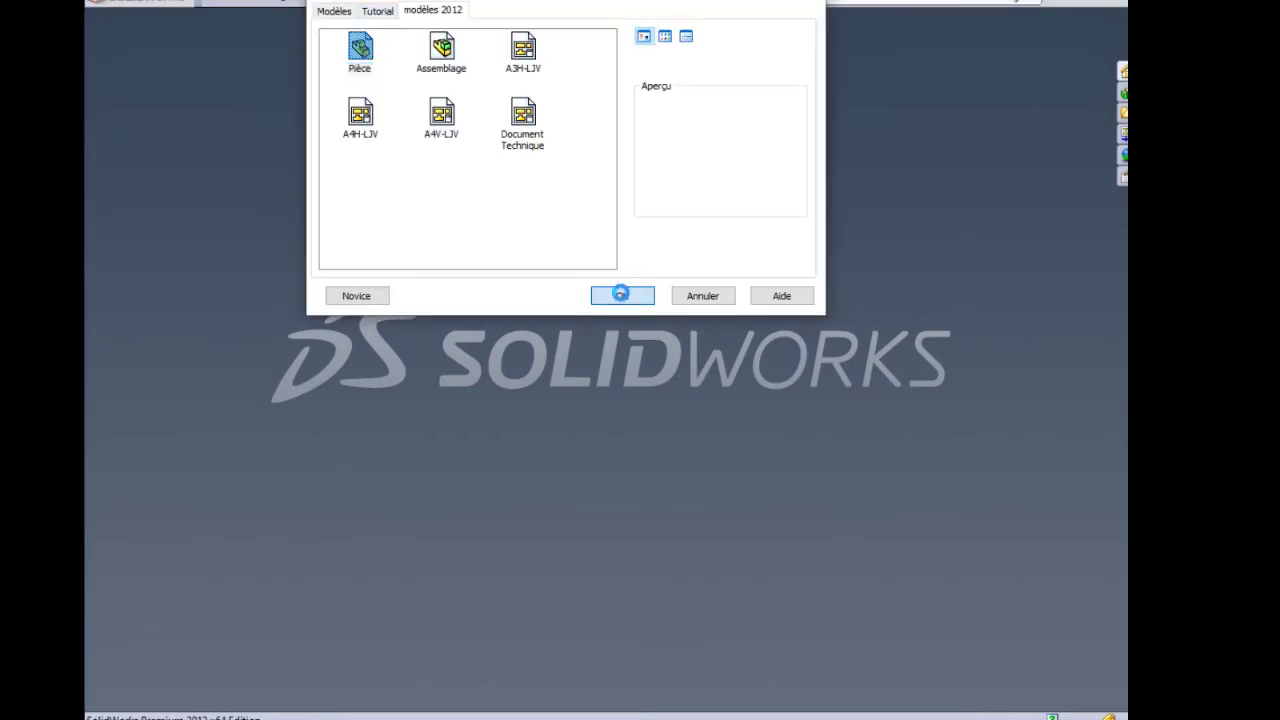
- Start a sketch on the Plan frontal plane, ready to draw a centreline
left_click(252, 150)
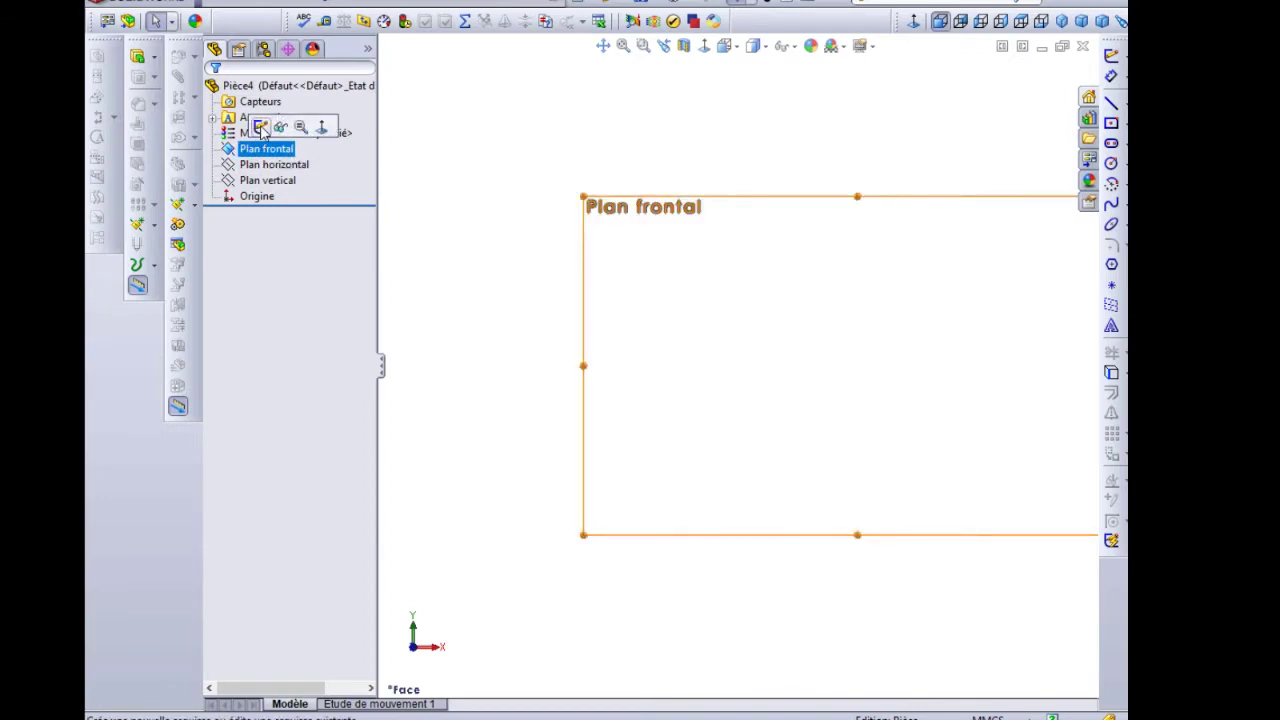
left_click(258, 124)
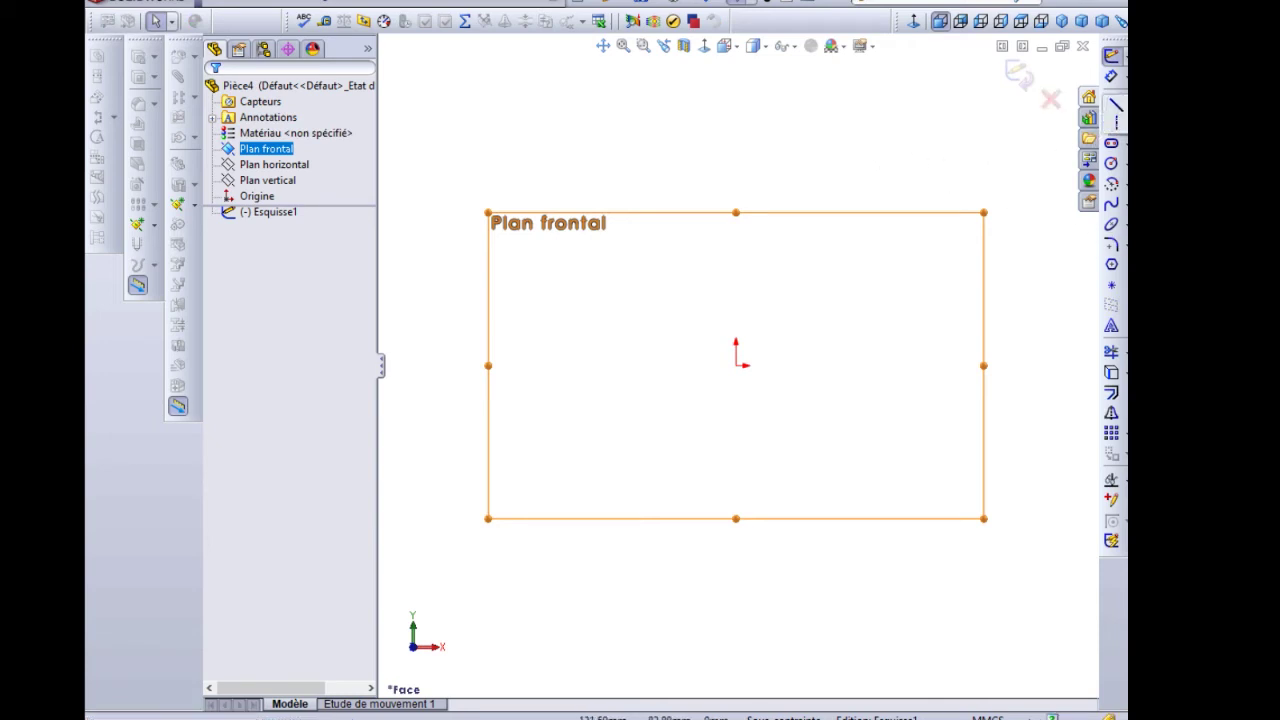
left_click(1111, 118)
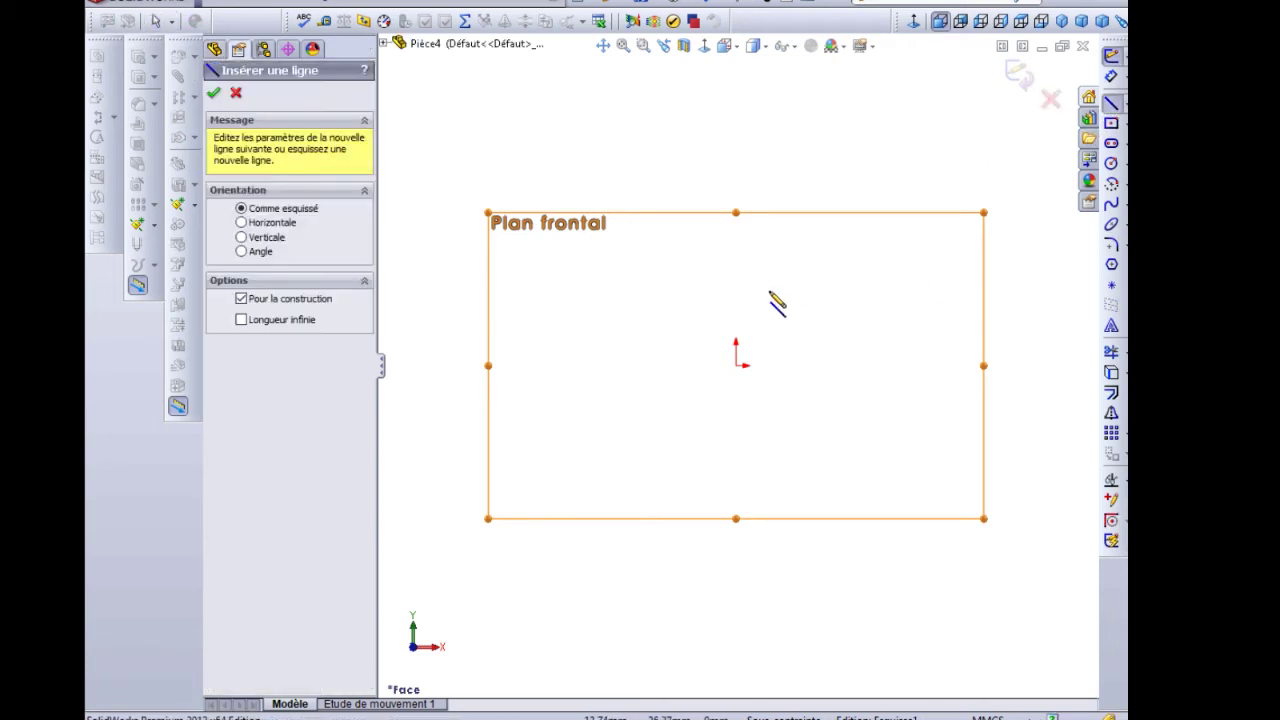
- Draw a vertical construction centreline through the origin
left_click(736, 244)
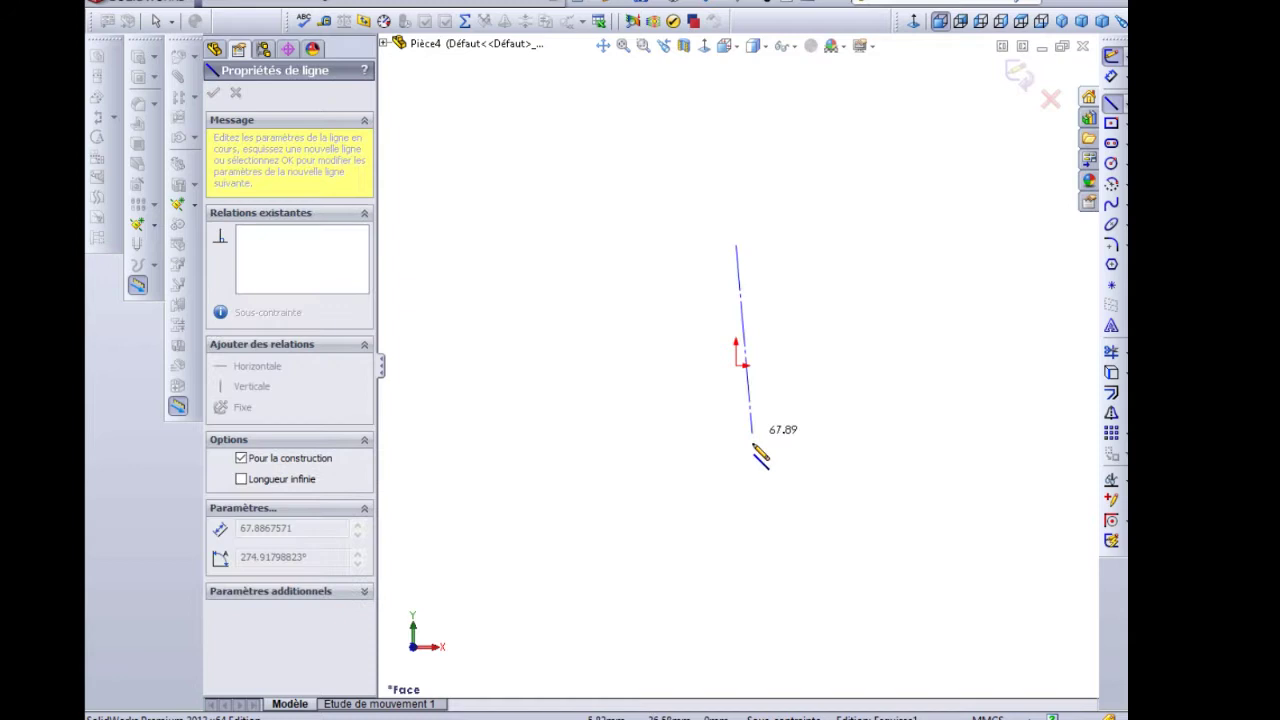
left_click(736, 531)
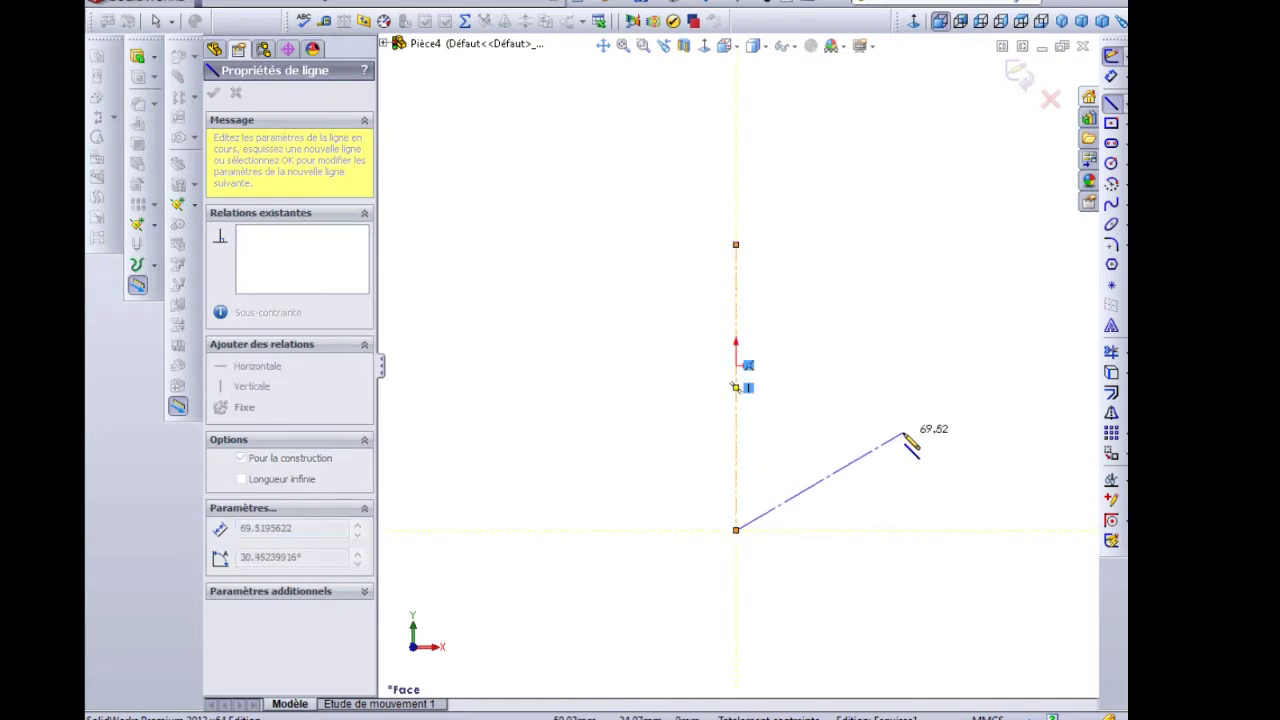
key("Escape")
key("Escape")
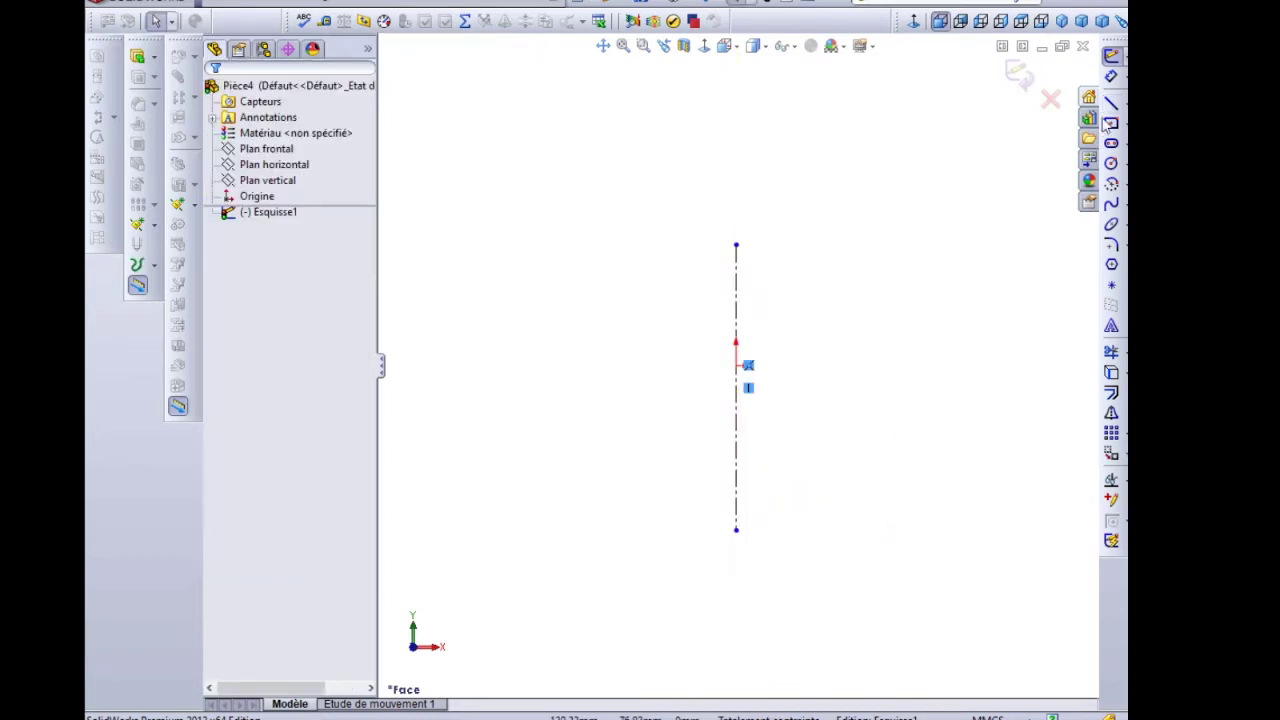
- Sketch the right half profile: bottom edge, right edge, top edge and sloping groove side
left_click(1112, 104)
left_click(736, 366)
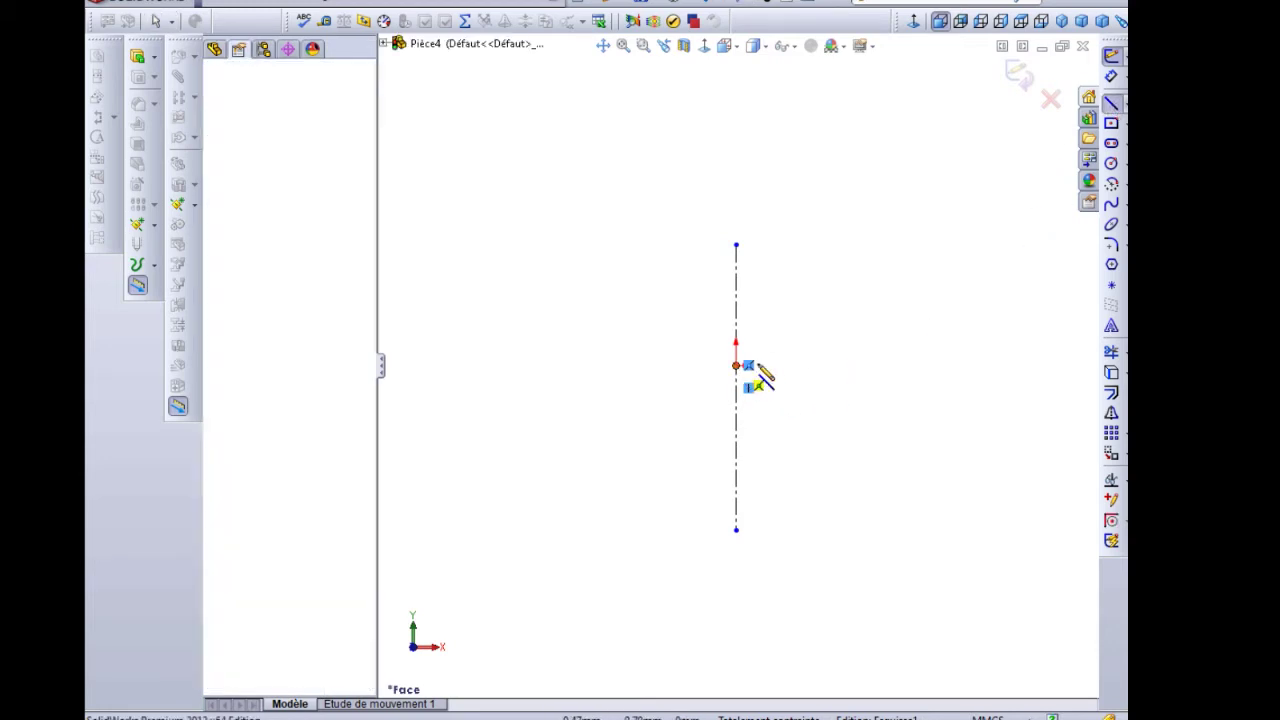
left_click(927, 366)
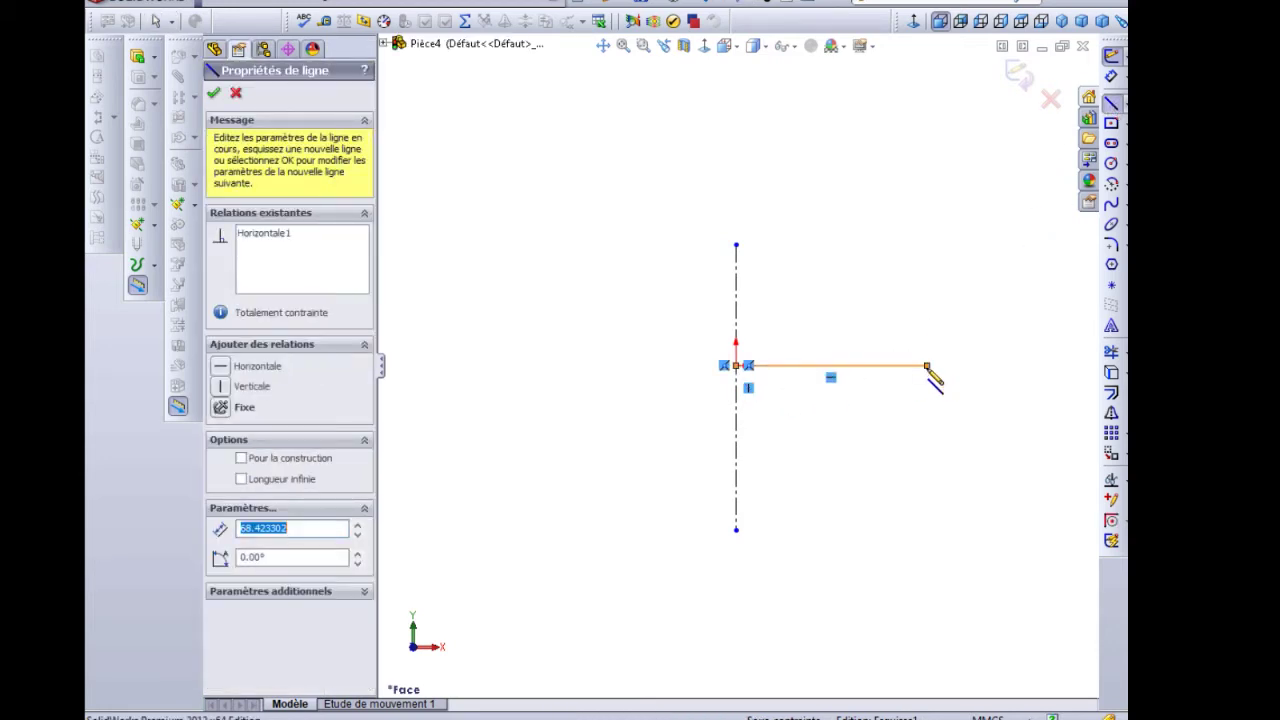
left_click(927, 265)
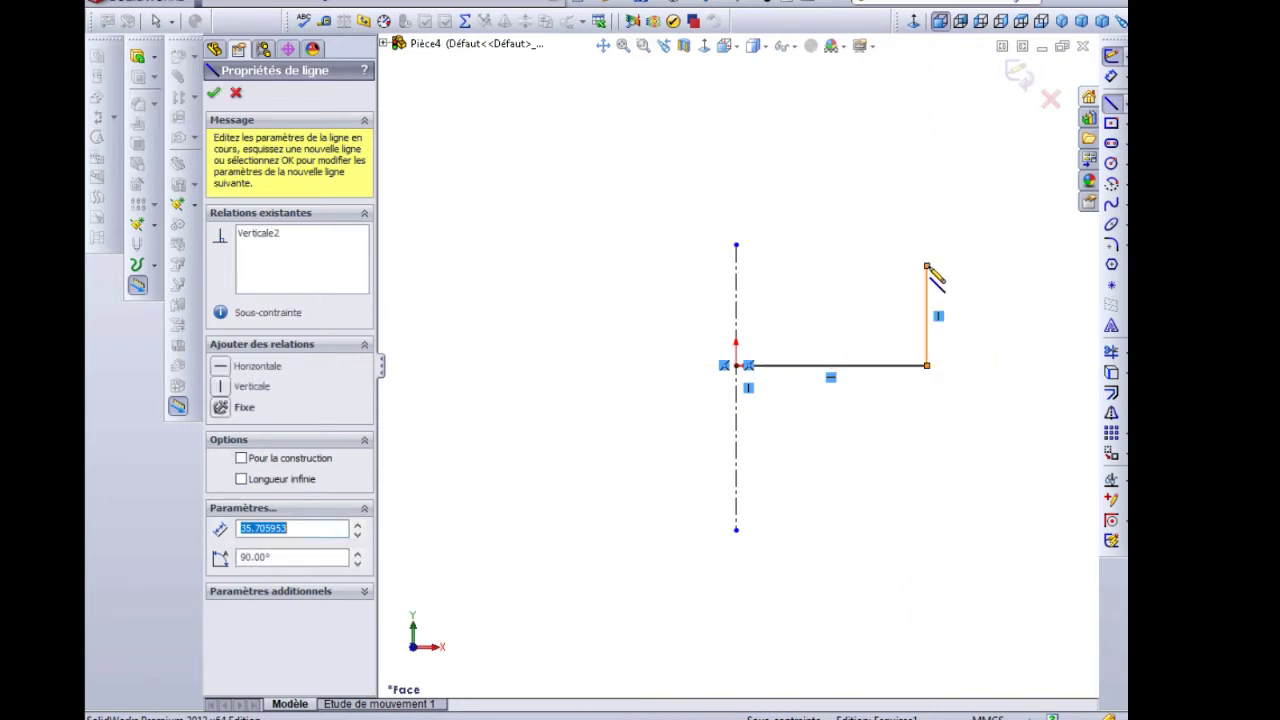
left_click(793, 265)
left_click(737, 300)
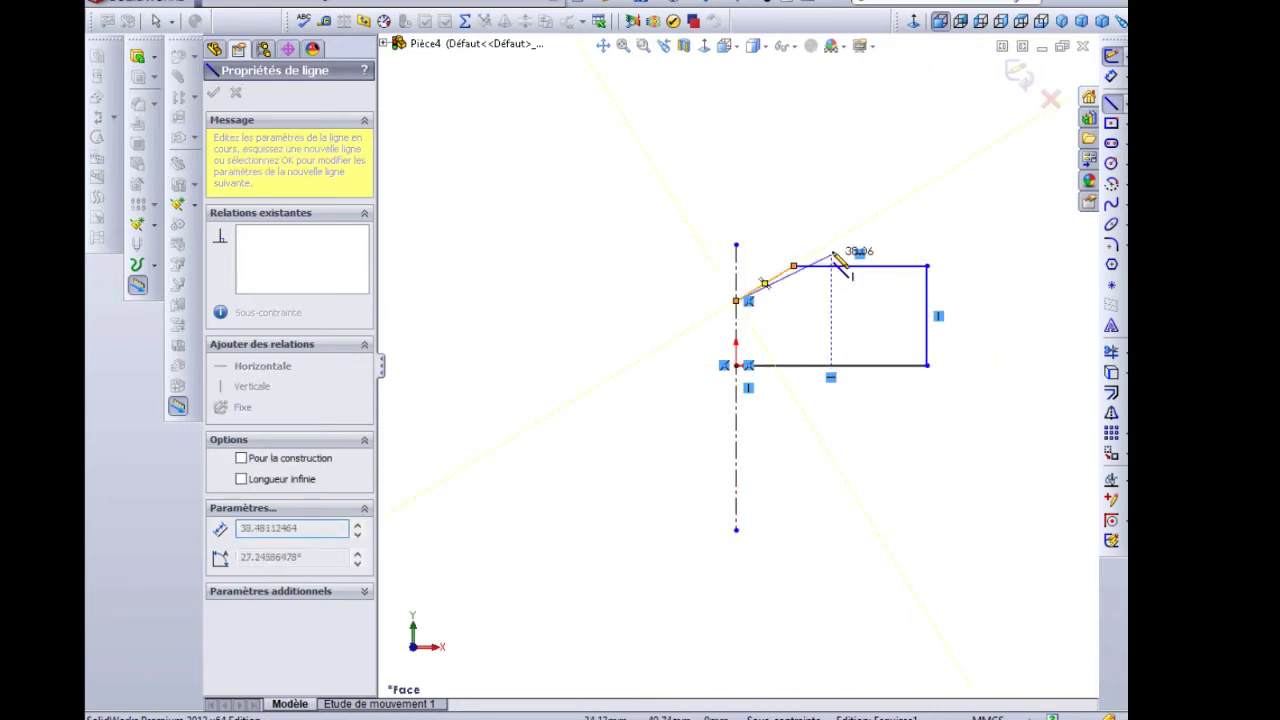
key("Escape")
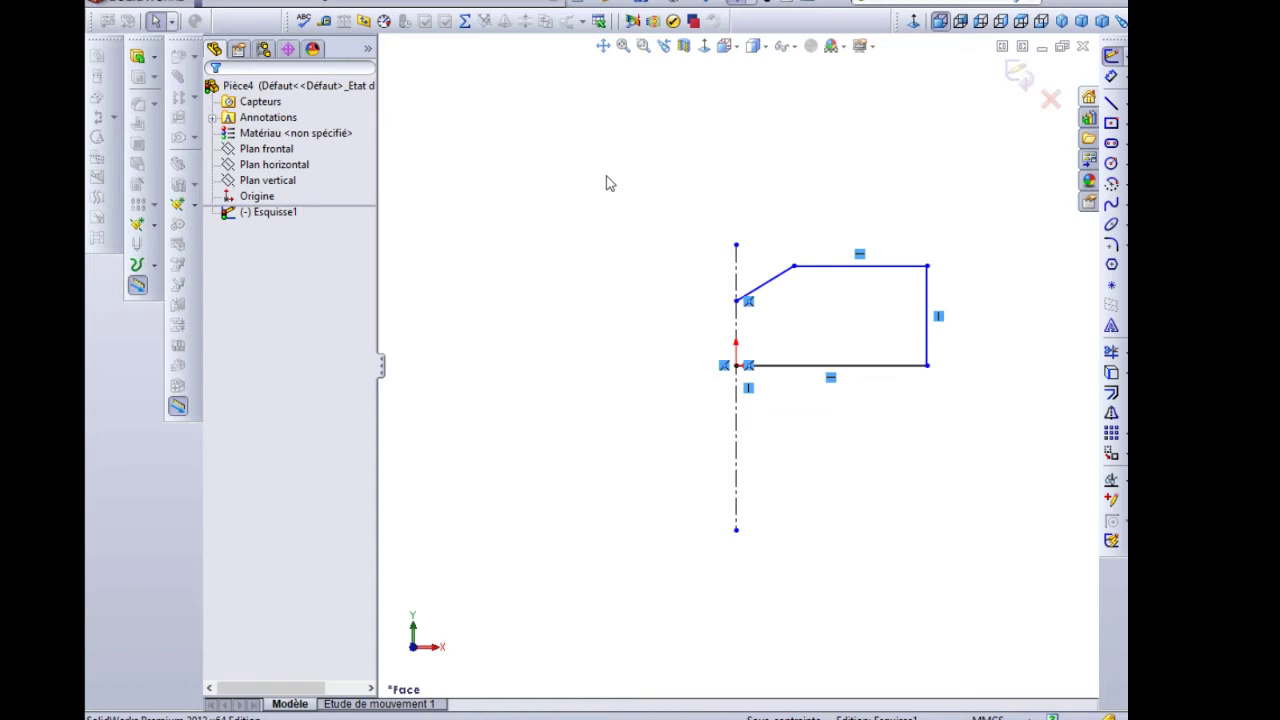
- Select the profile lines except the right edge and centreline, and mirror them about the centreline
left_click_drag(606, 176, 1029, 565)
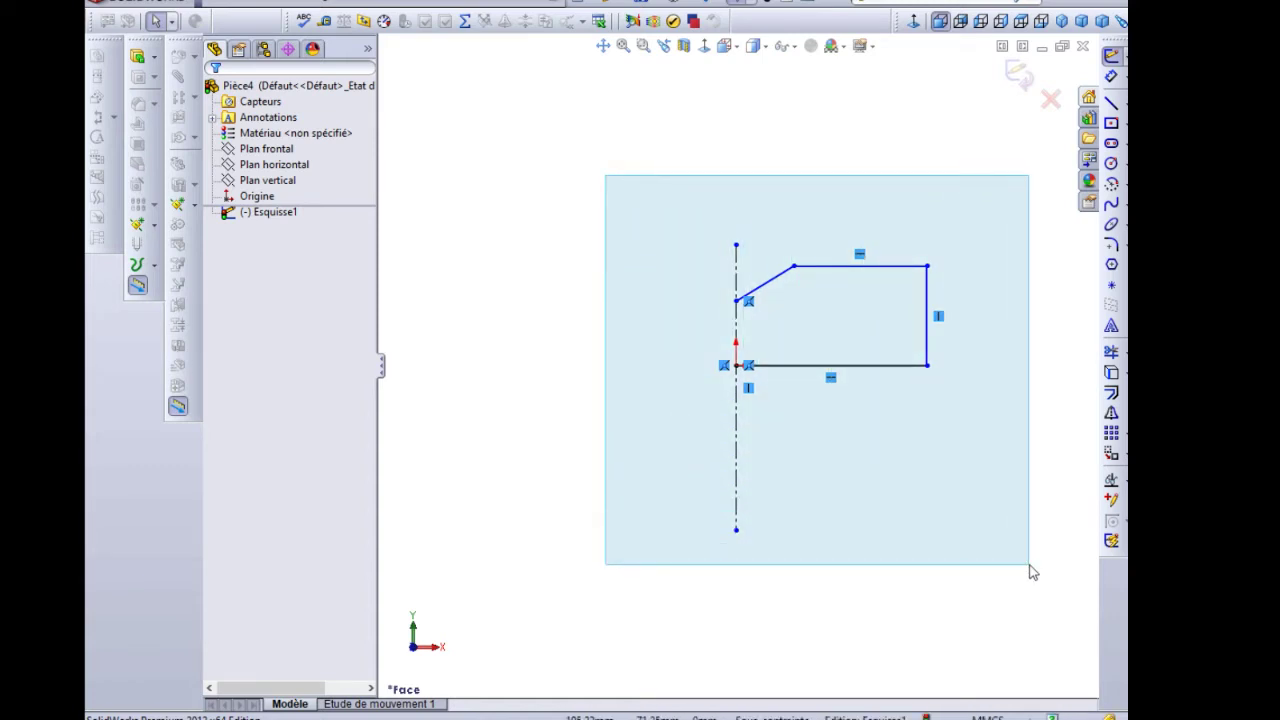
left_click_drag(1029, 565, 1029, 565)
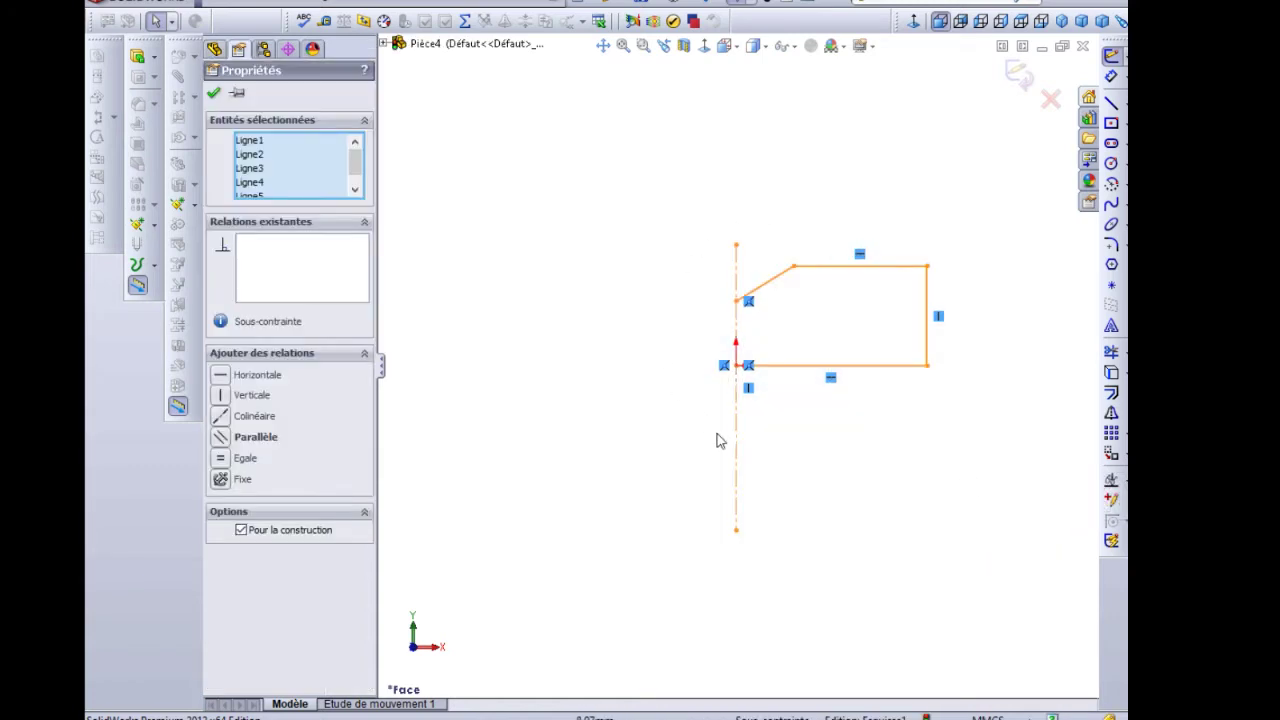
left_click(927, 320, "ctrl")
left_click(736, 290, "ctrl")
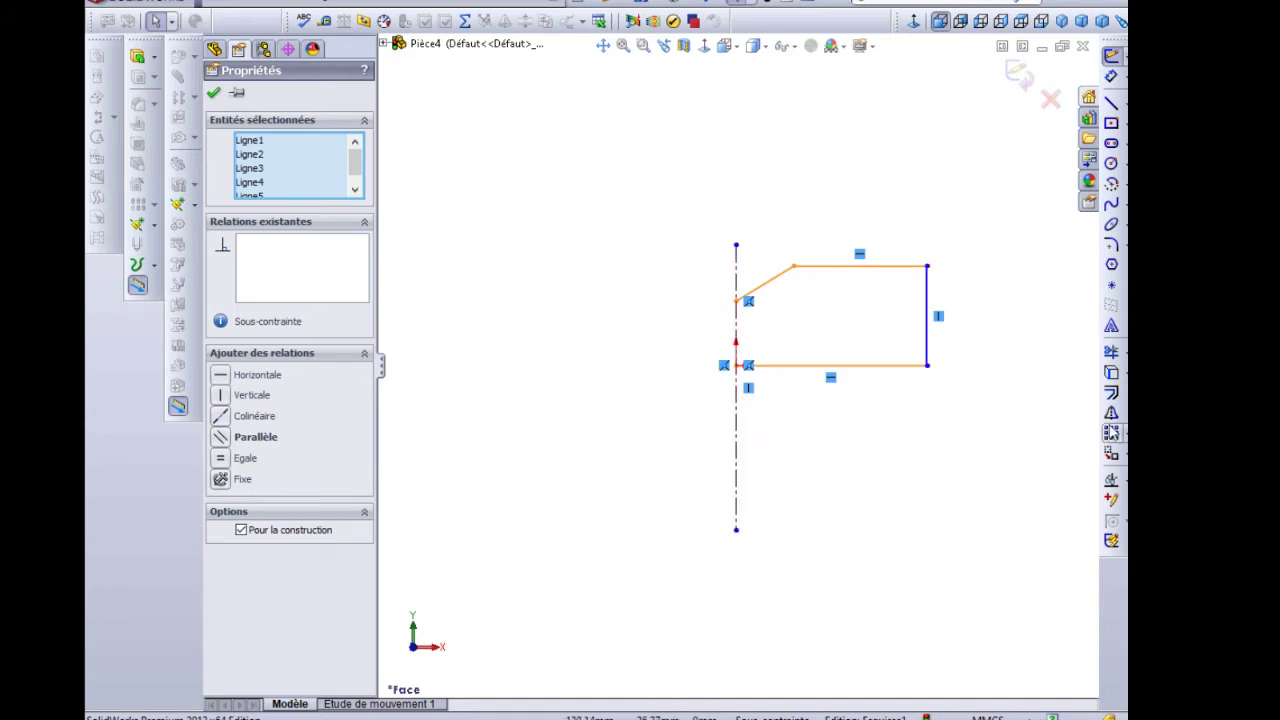
left_click(1111, 416)
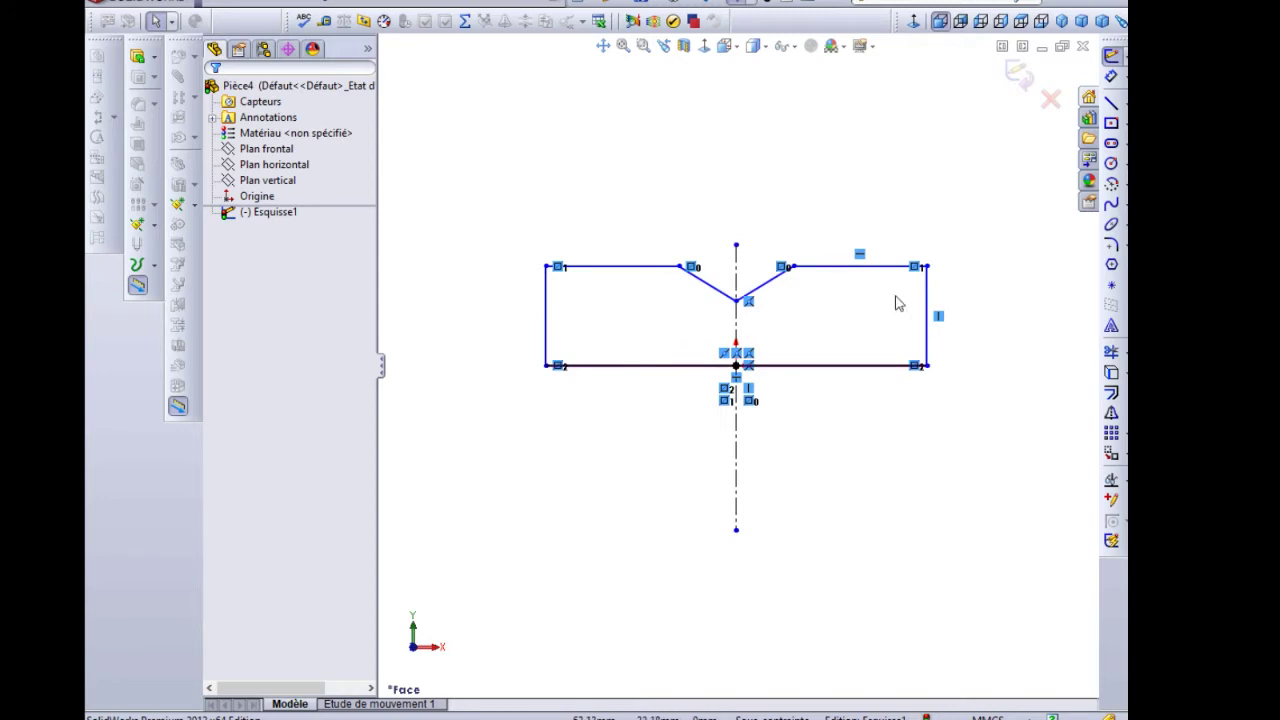
- Dimension the angle between the two V-groove sides to 90°
left_click(1111, 76)
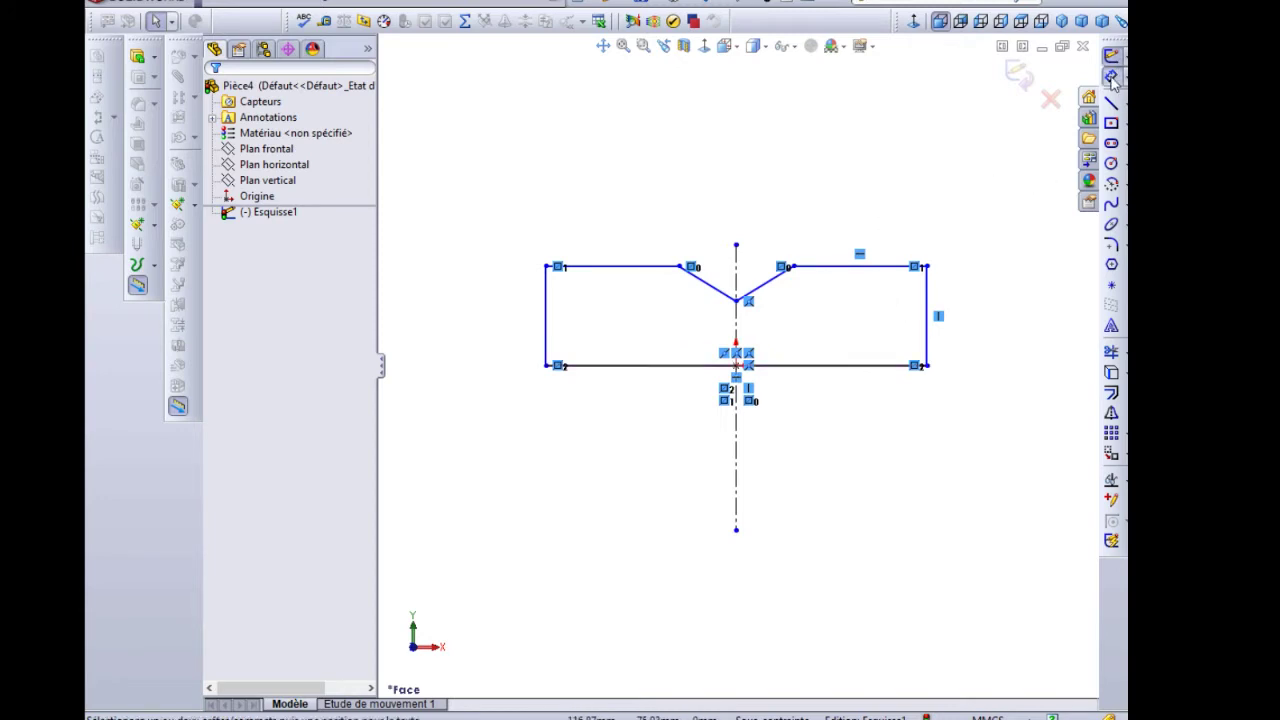
key("Escape")
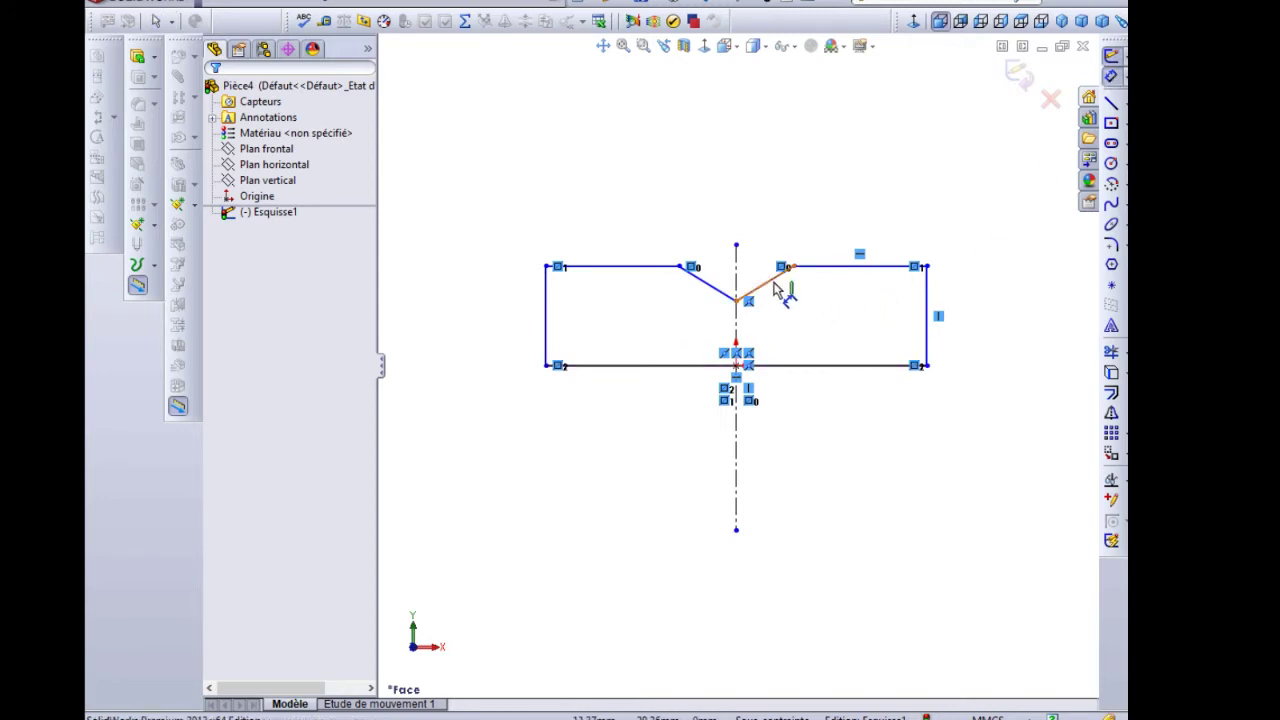
left_click(729, 293)
left_click(752, 288)
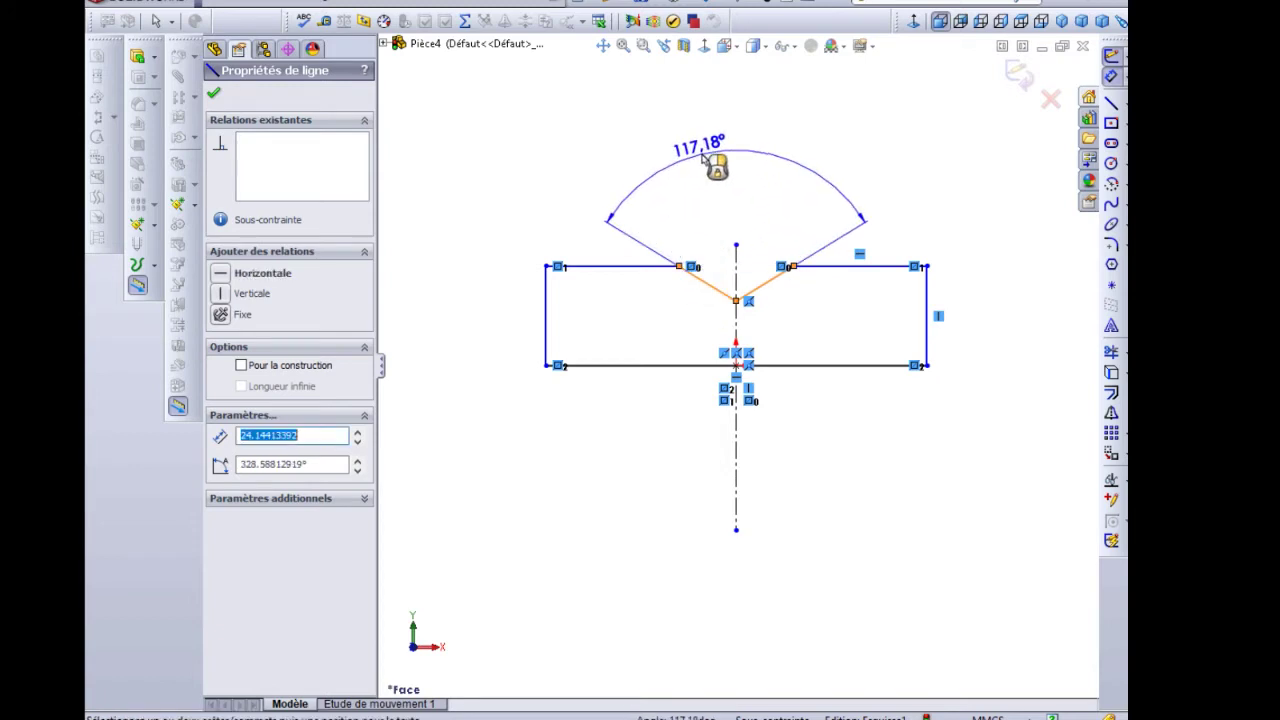
left_click(710, 166)
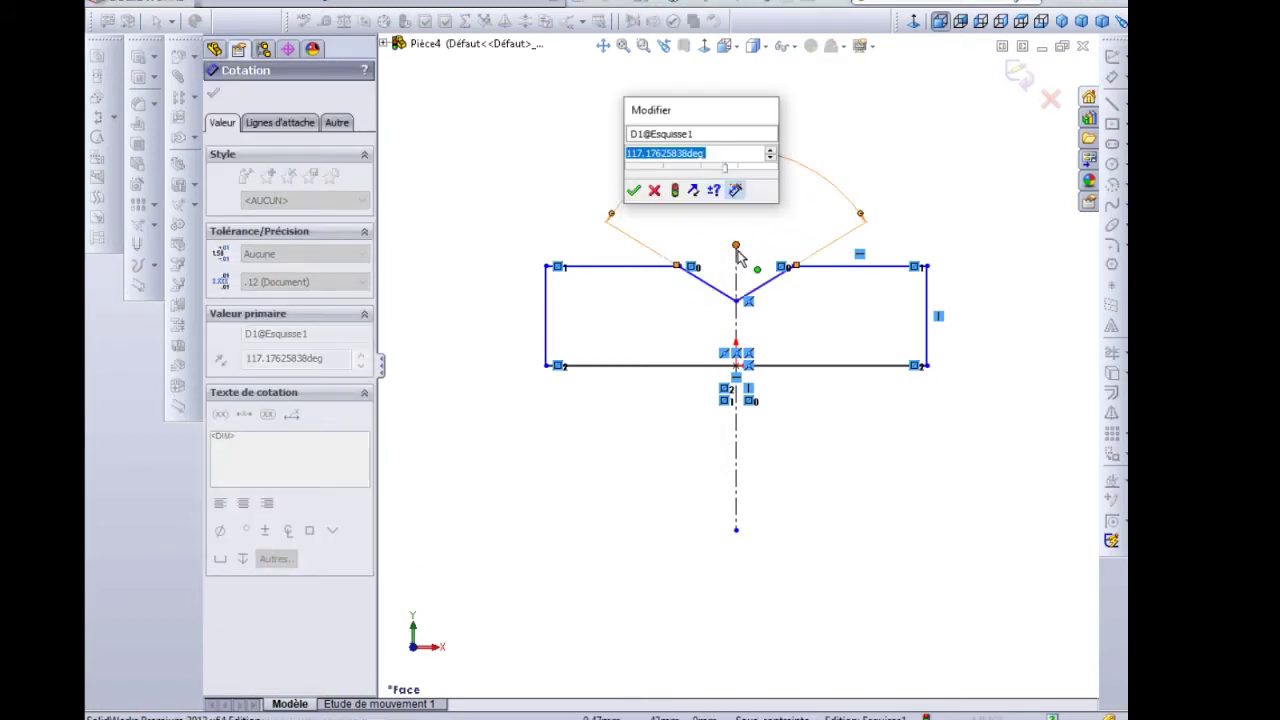
type("90")
key("Return")
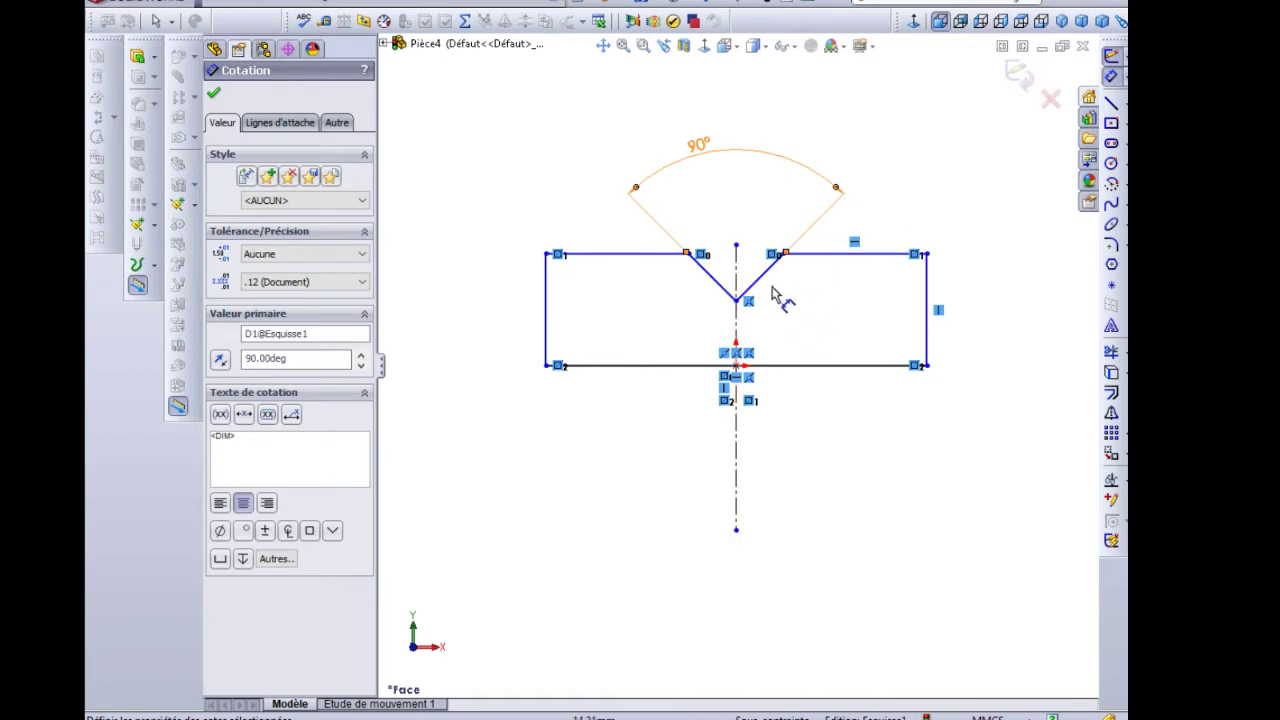
- Dimension the groove depth from the top edge to the V vertex as 5 mm
left_click(822, 260)
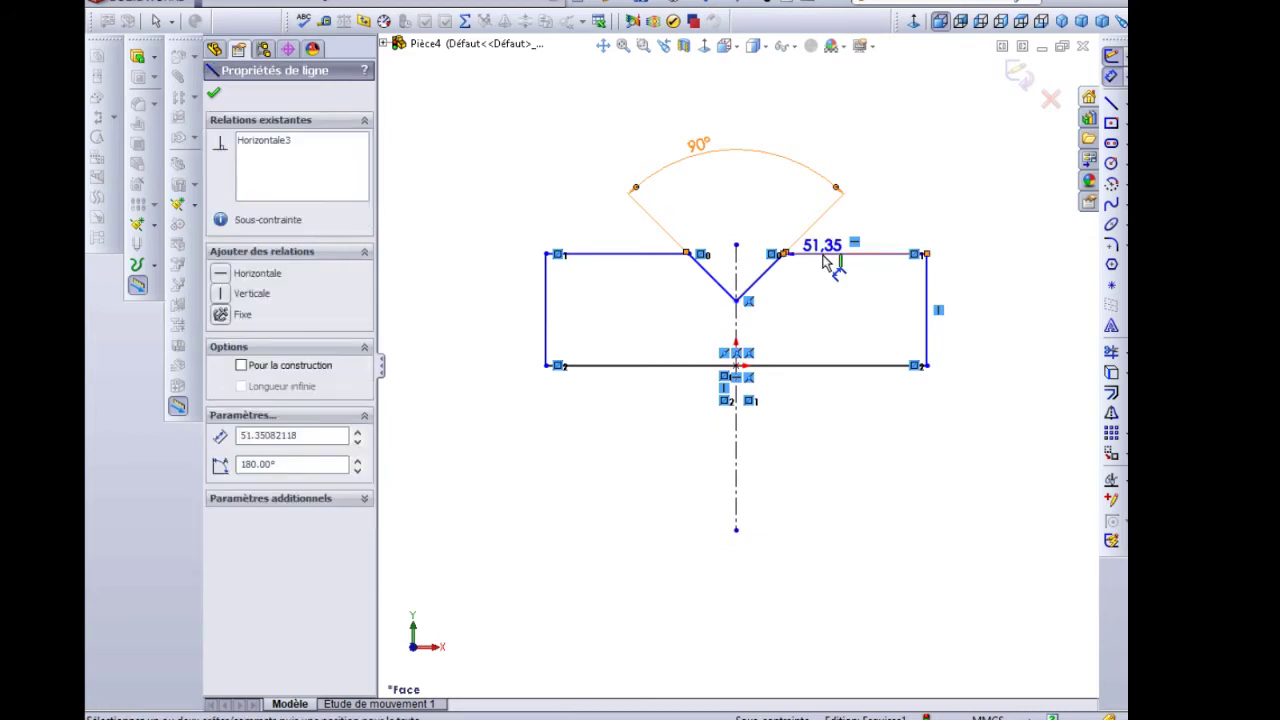
left_click(736, 300)
left_click(960, 282)
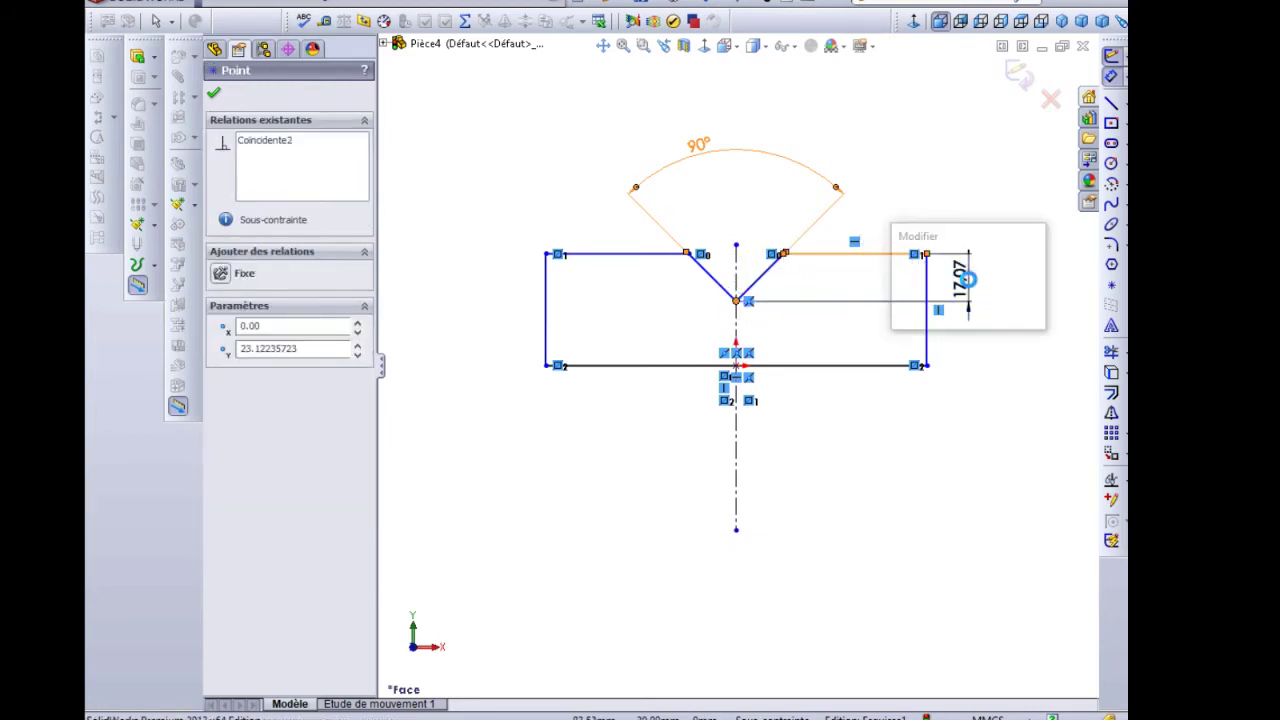
type("5")
key("Return")
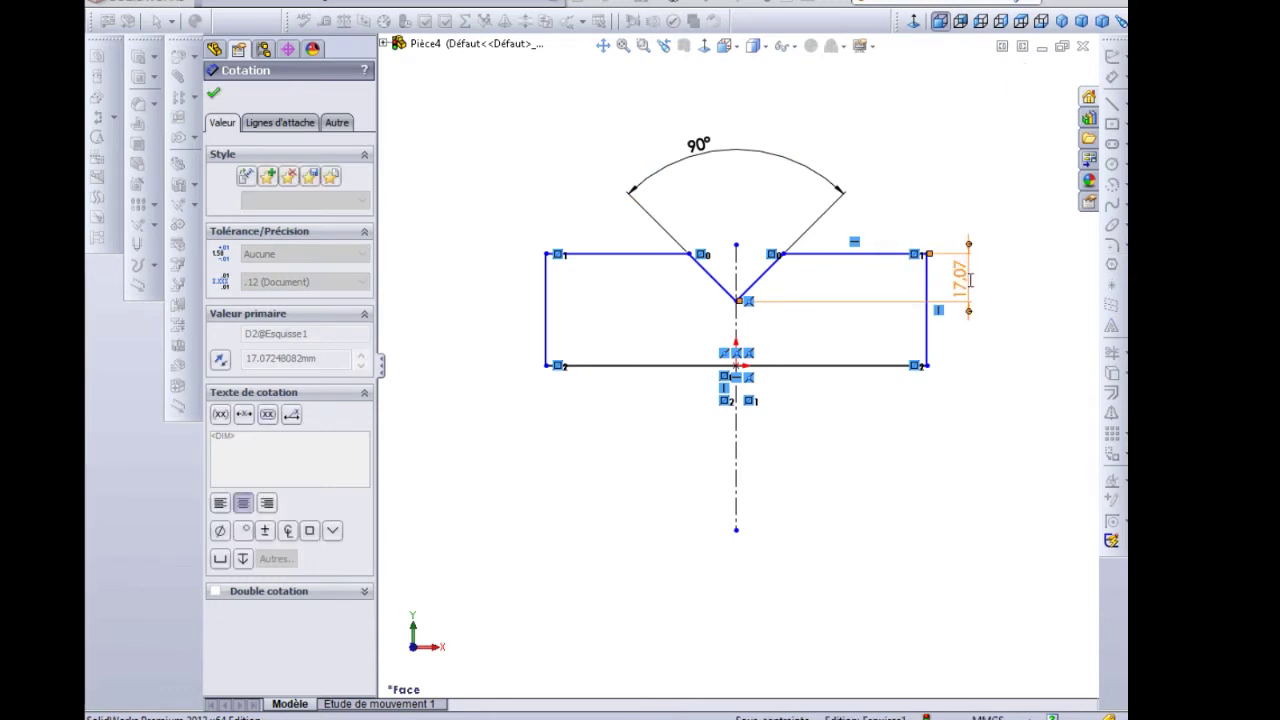
- Dimension the bottom edge to a 50 mm overall width
left_click(837, 366)
left_click(800, 452)
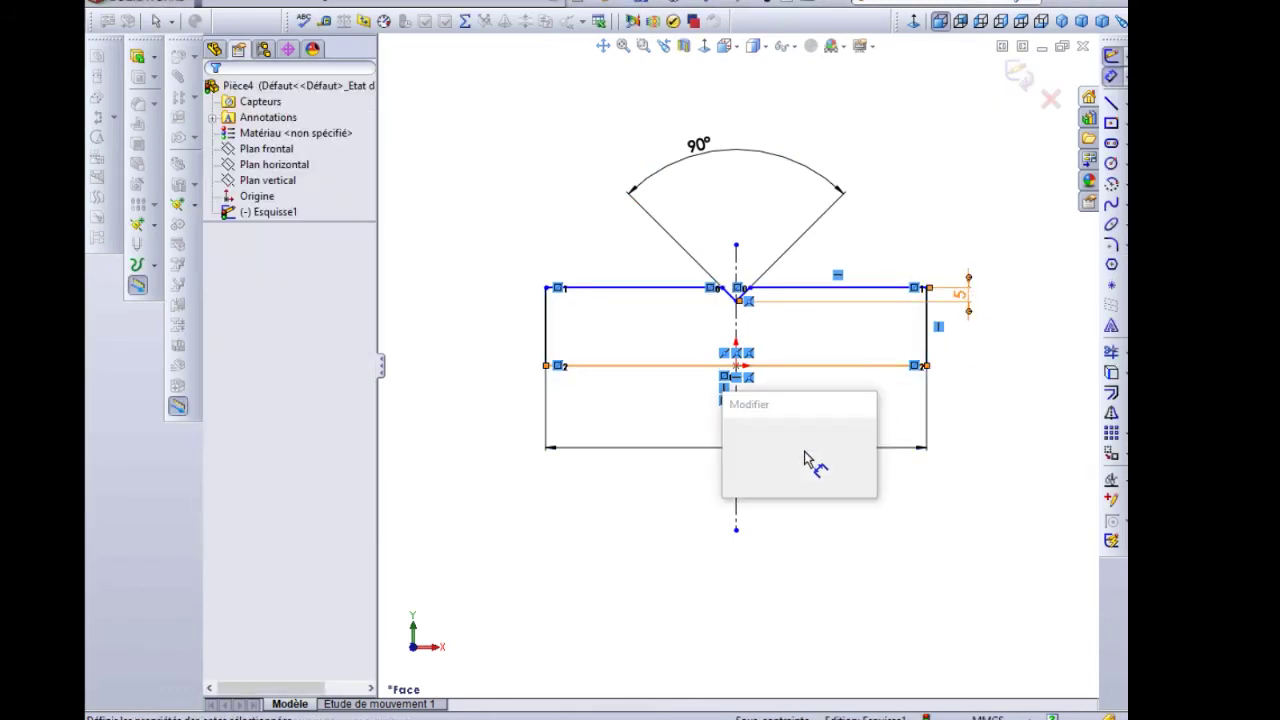
type("5")
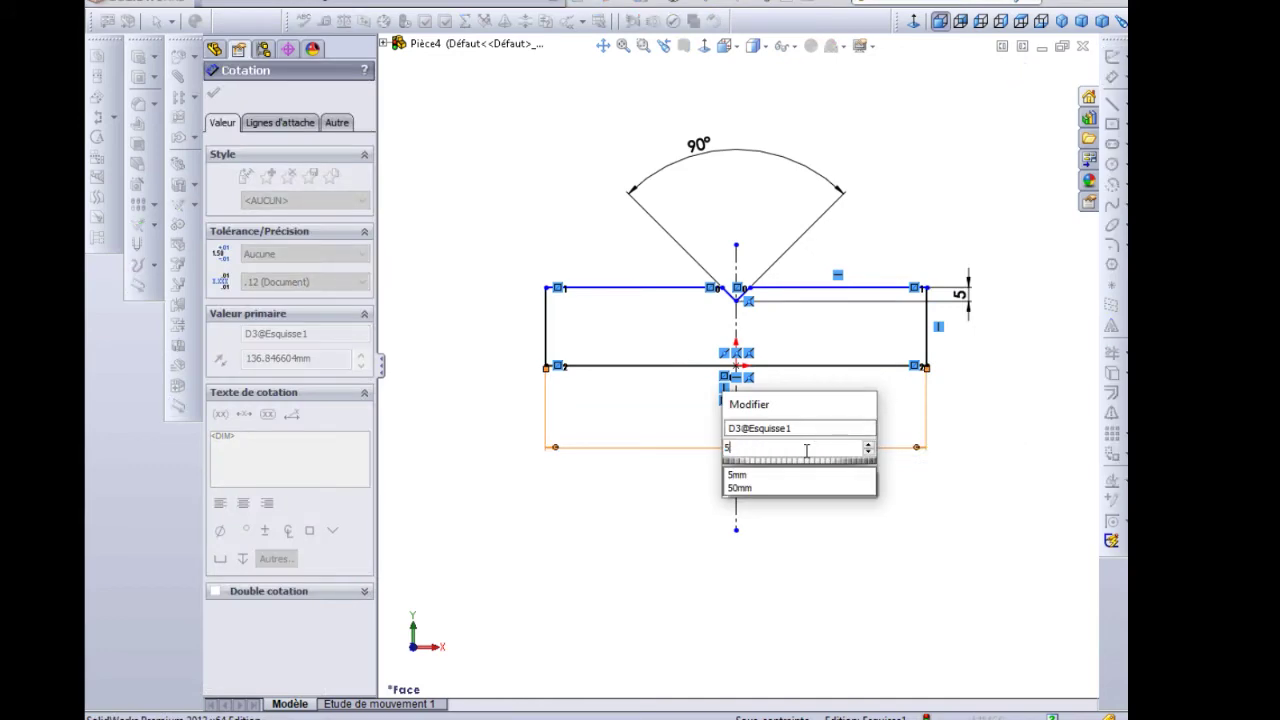
type("0")
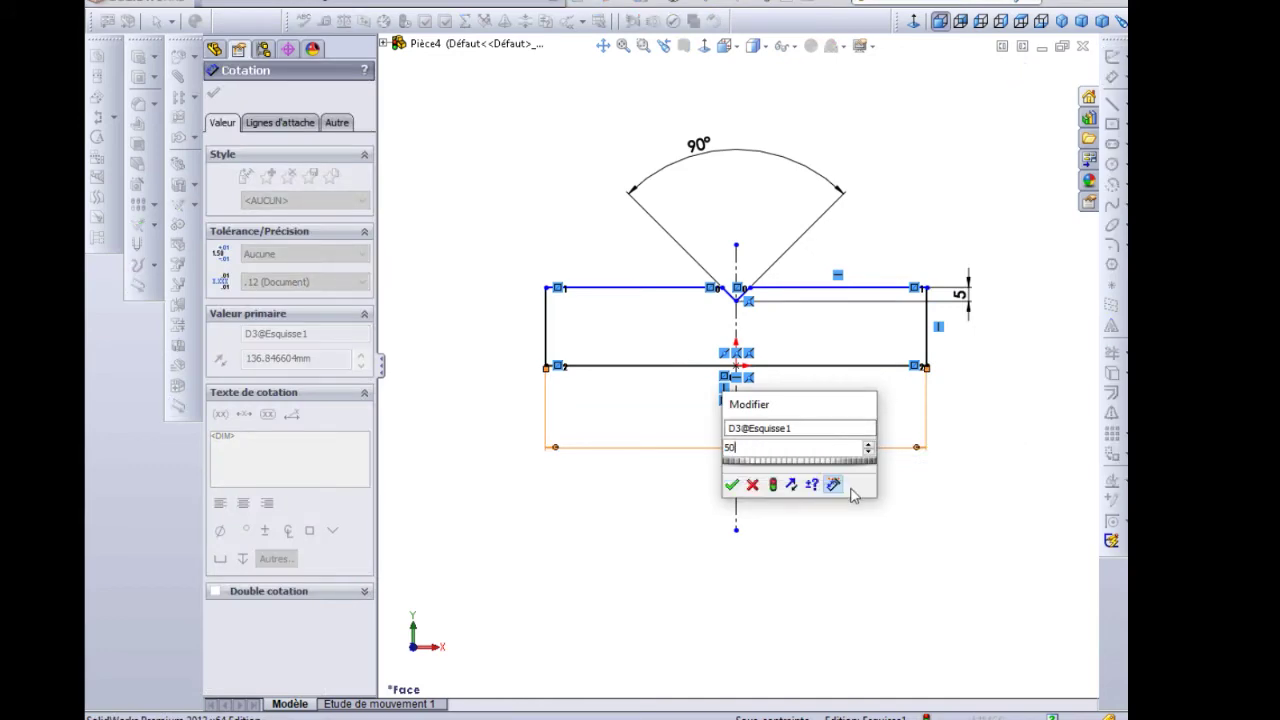
key("alt+Tab")
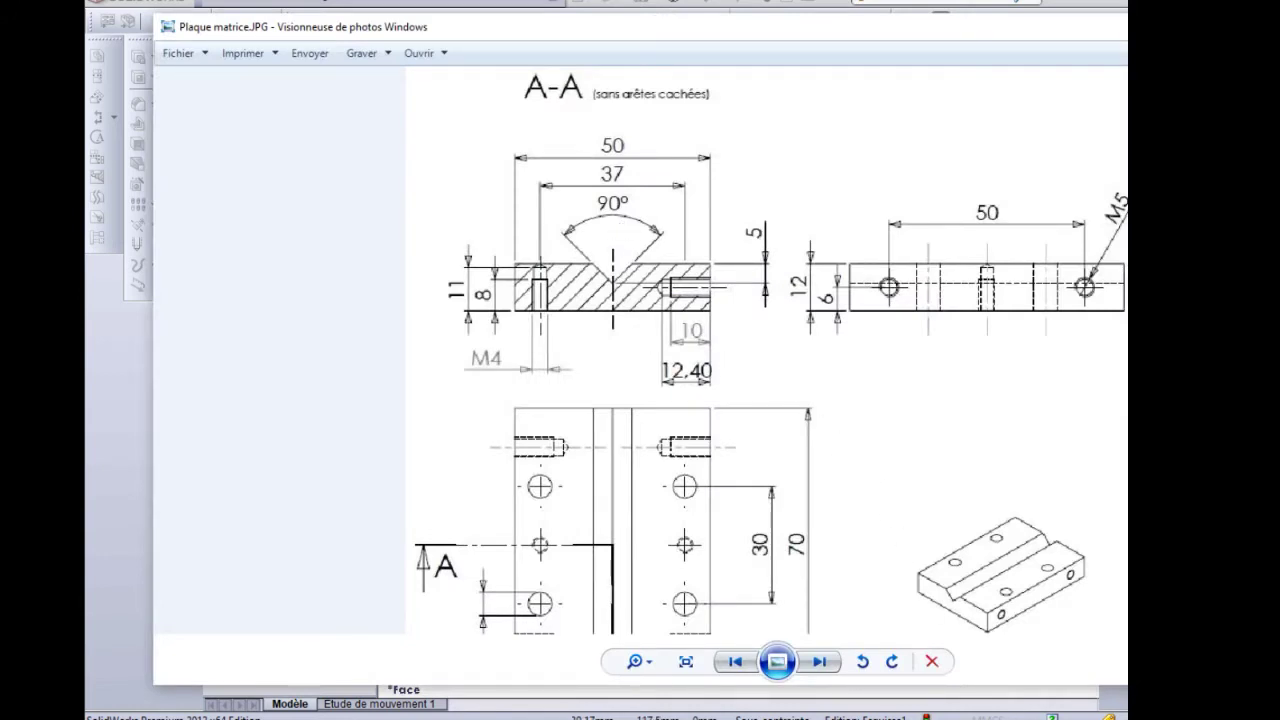
key("alt+Tab")
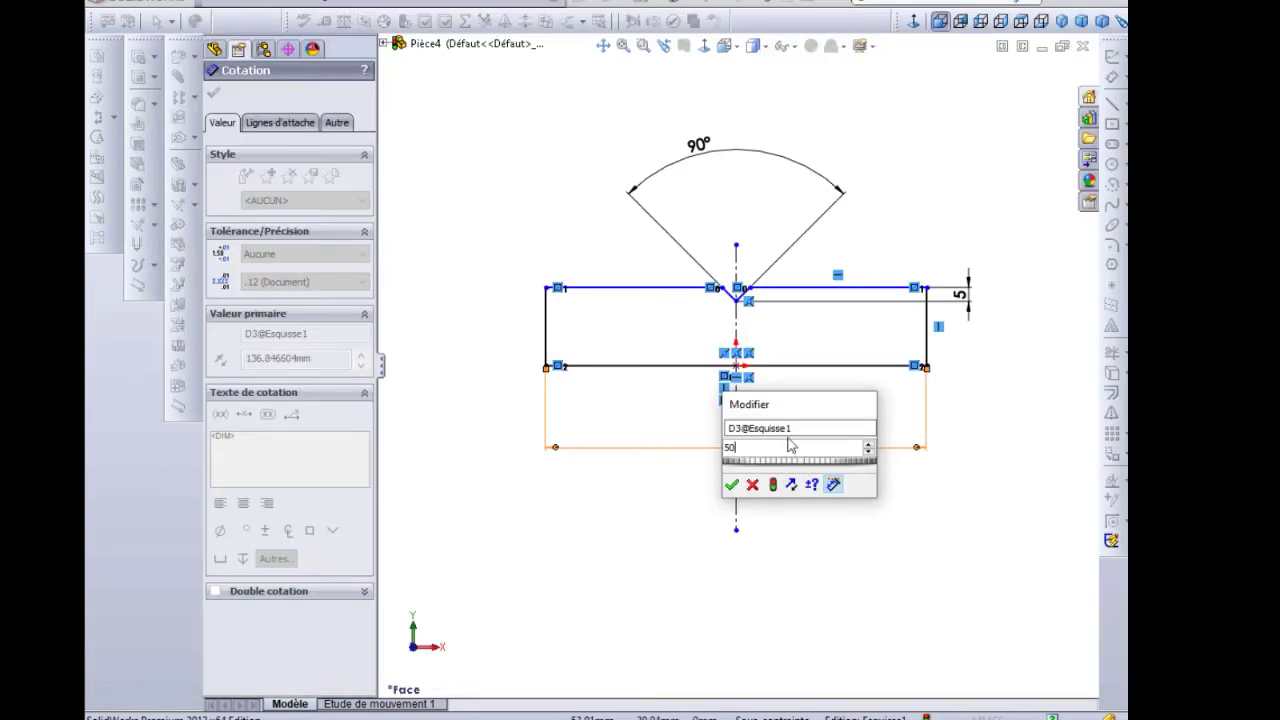
key("Return")
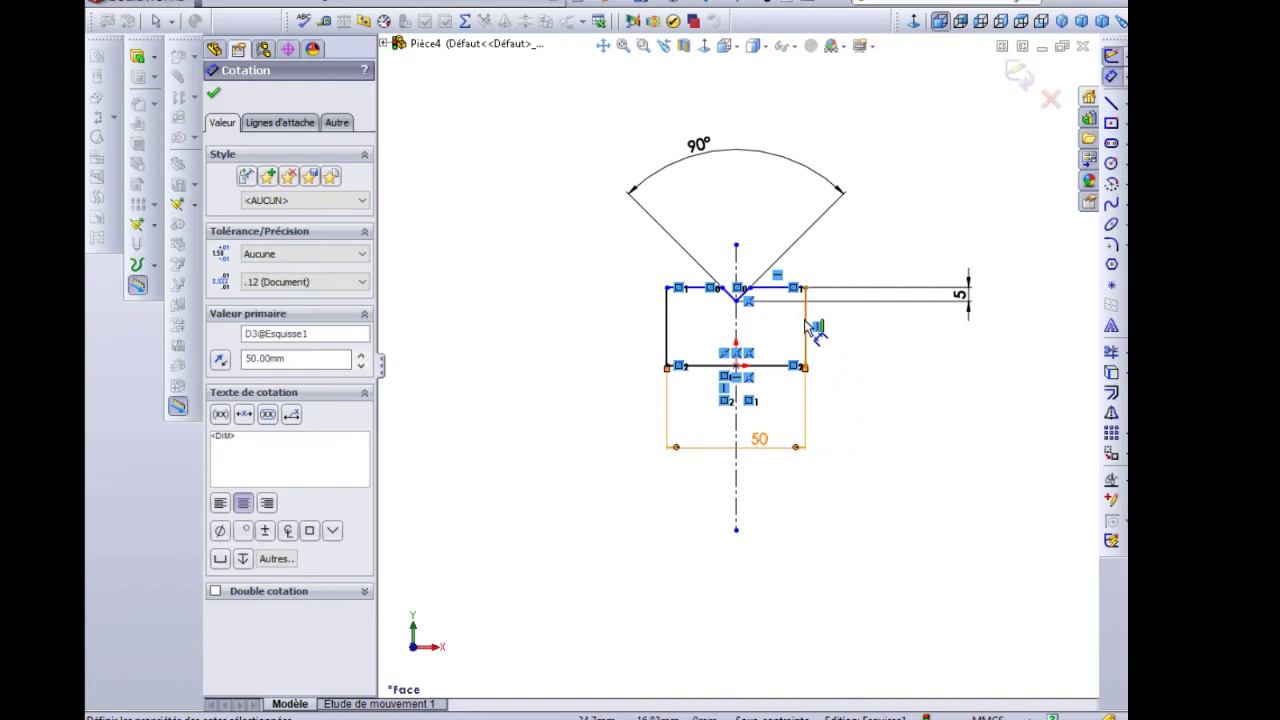
- Dimension the right edge to a 12 mm plate height
left_click(808, 328)
left_click(990, 330)
type("12")
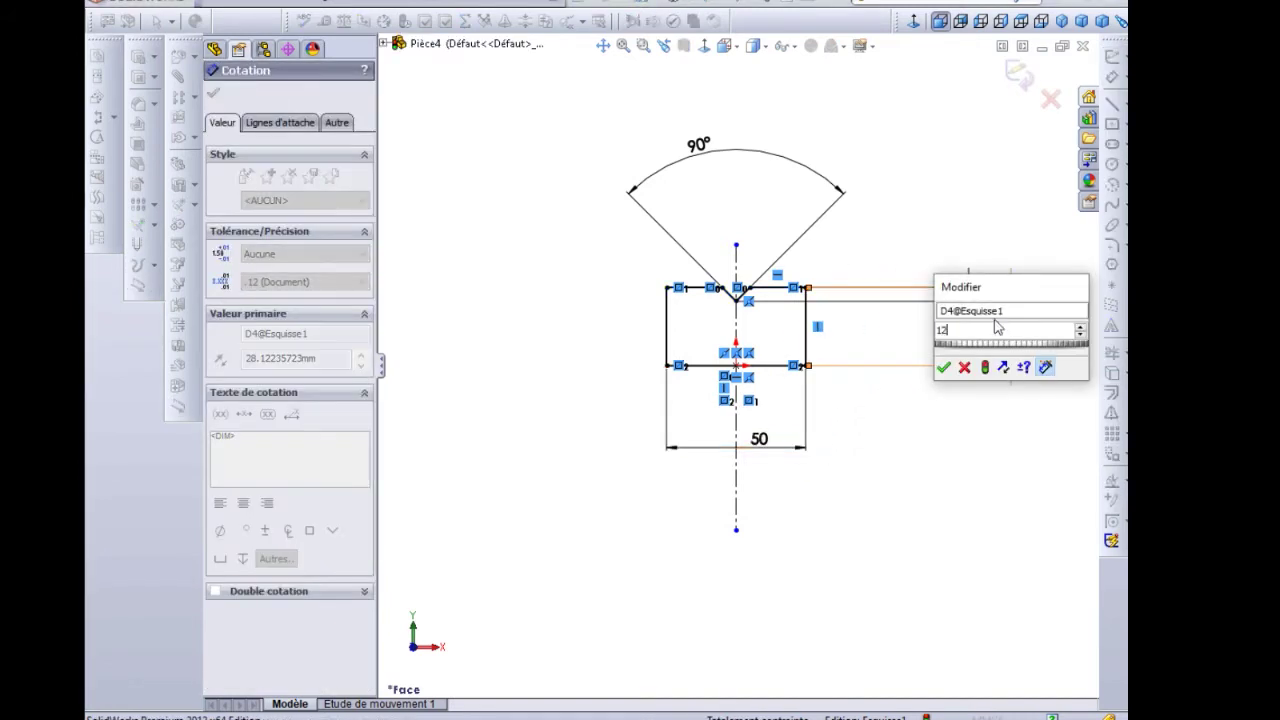
key("Return")
- Move the 50 mm dimension just below the profile and tilt the view
scroll(771, 371, "down", 3)
scroll(757, 481, "down", 2)
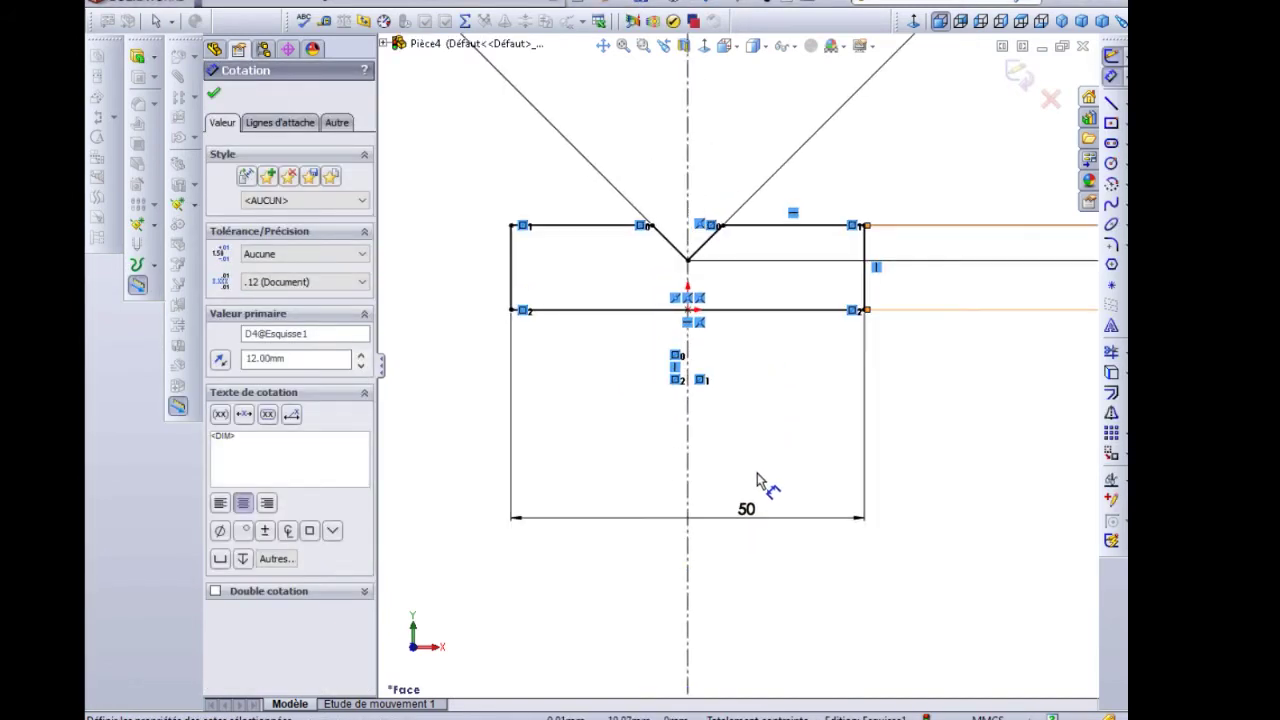
left_click_drag(740, 532, 757, 378)
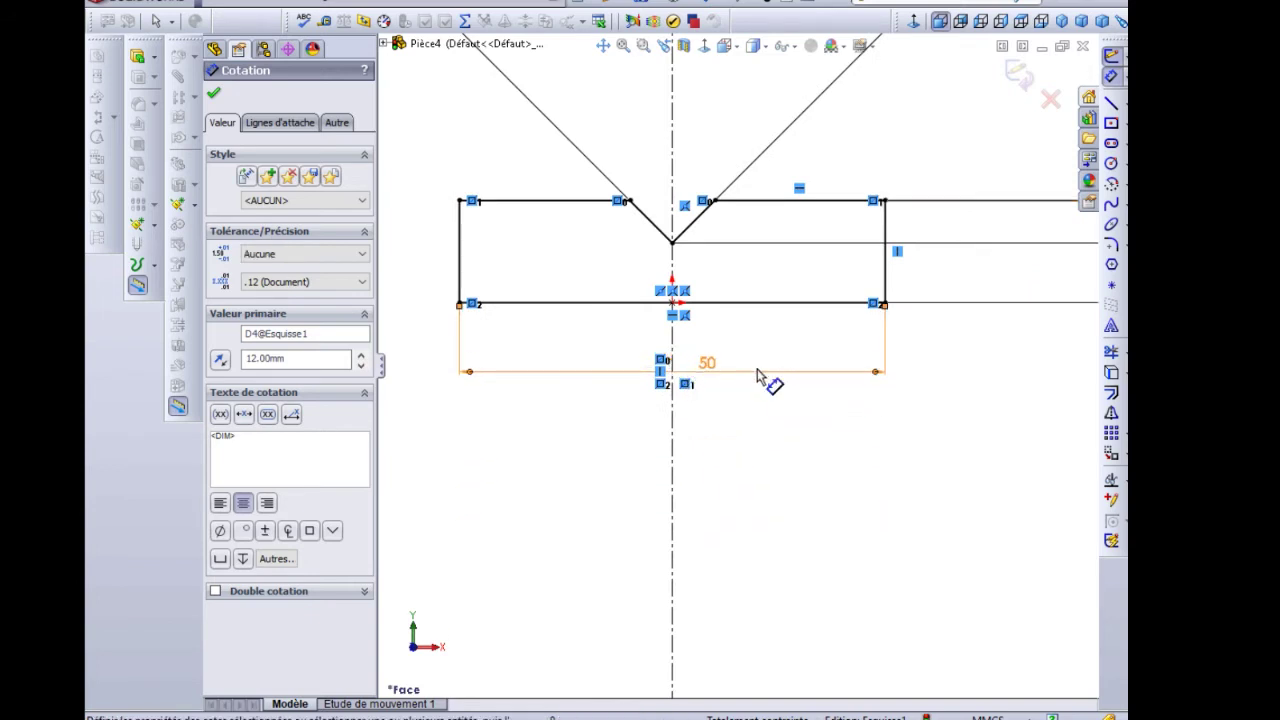
scroll(757, 378, "up", 2)
scroll(740, 360, "up", 1)
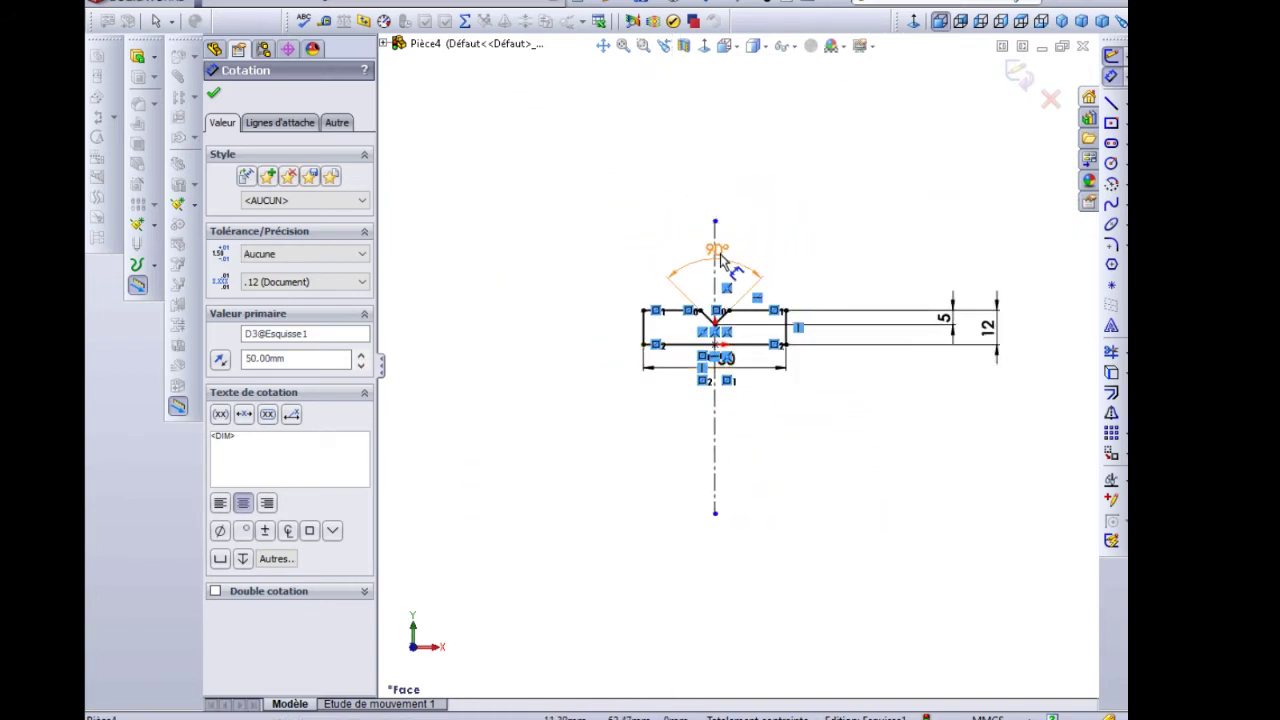
left_click(720, 258)
middle_click_drag(808, 249, 551, 228)
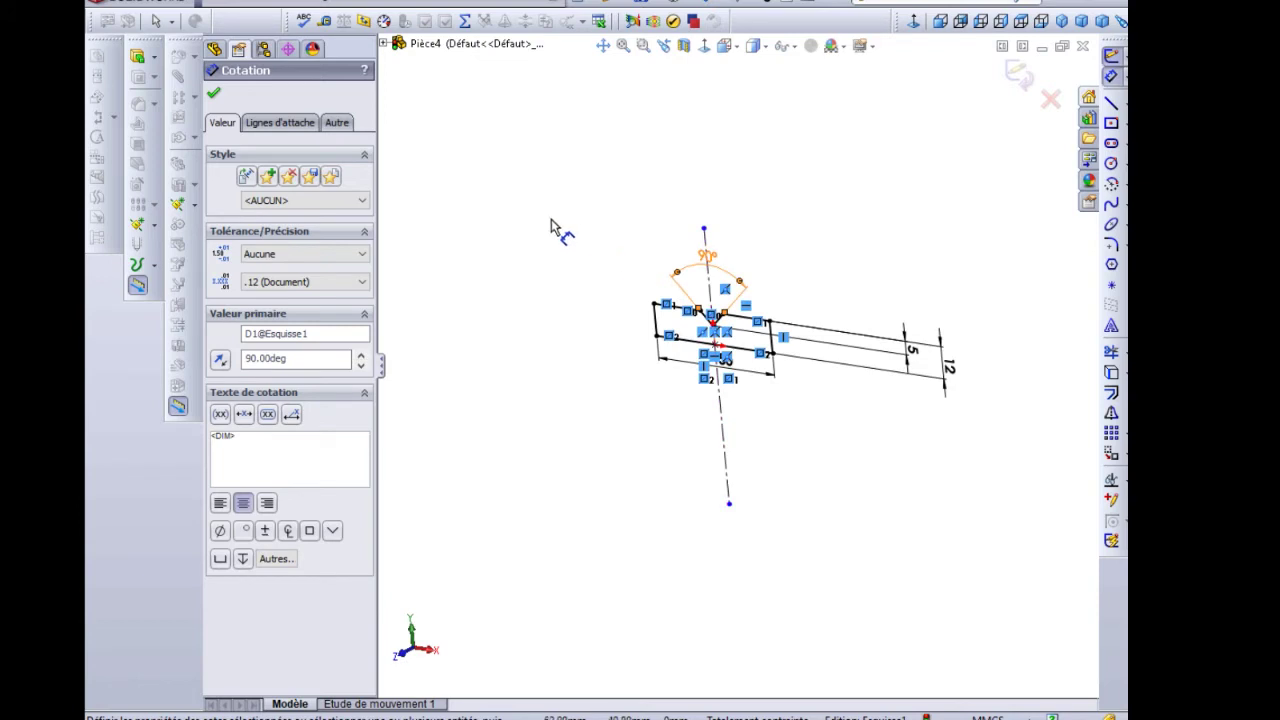
- Extrude the profile 70 mm with the Mid Plane end condition into the V-grooved block
left_click(138, 58)
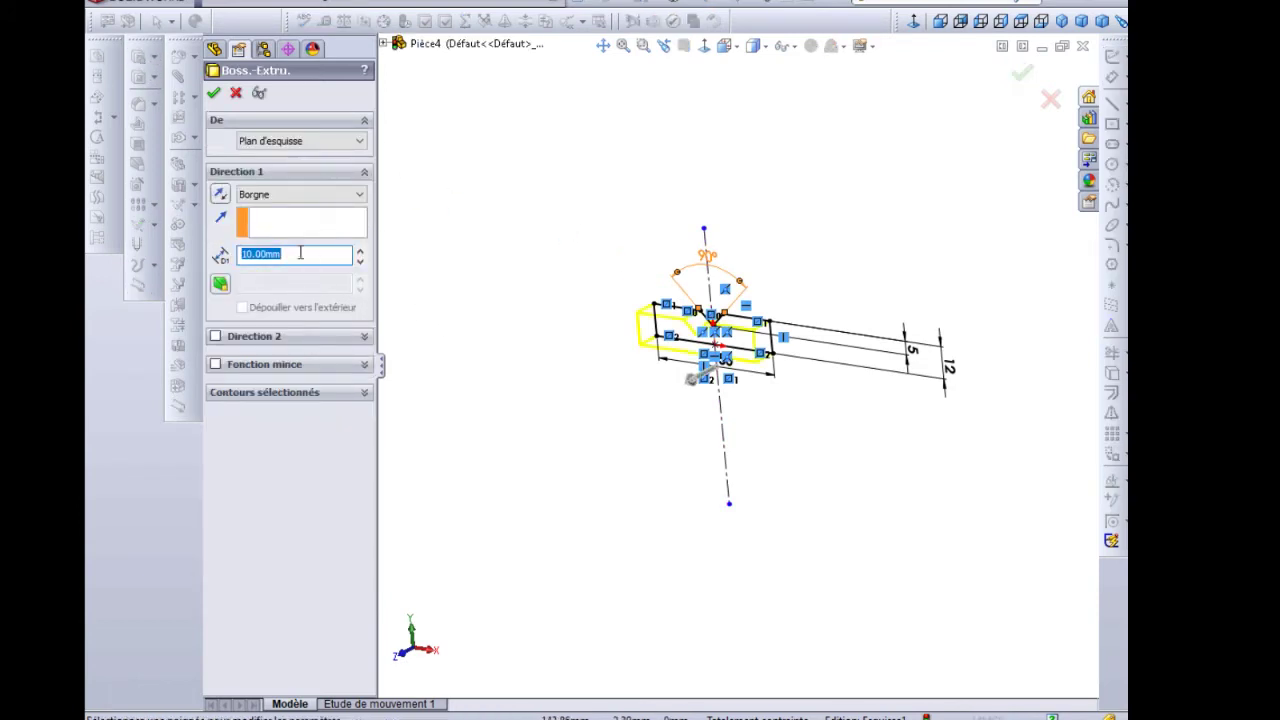
left_click_drag(300, 254, 236, 254)
type("70")
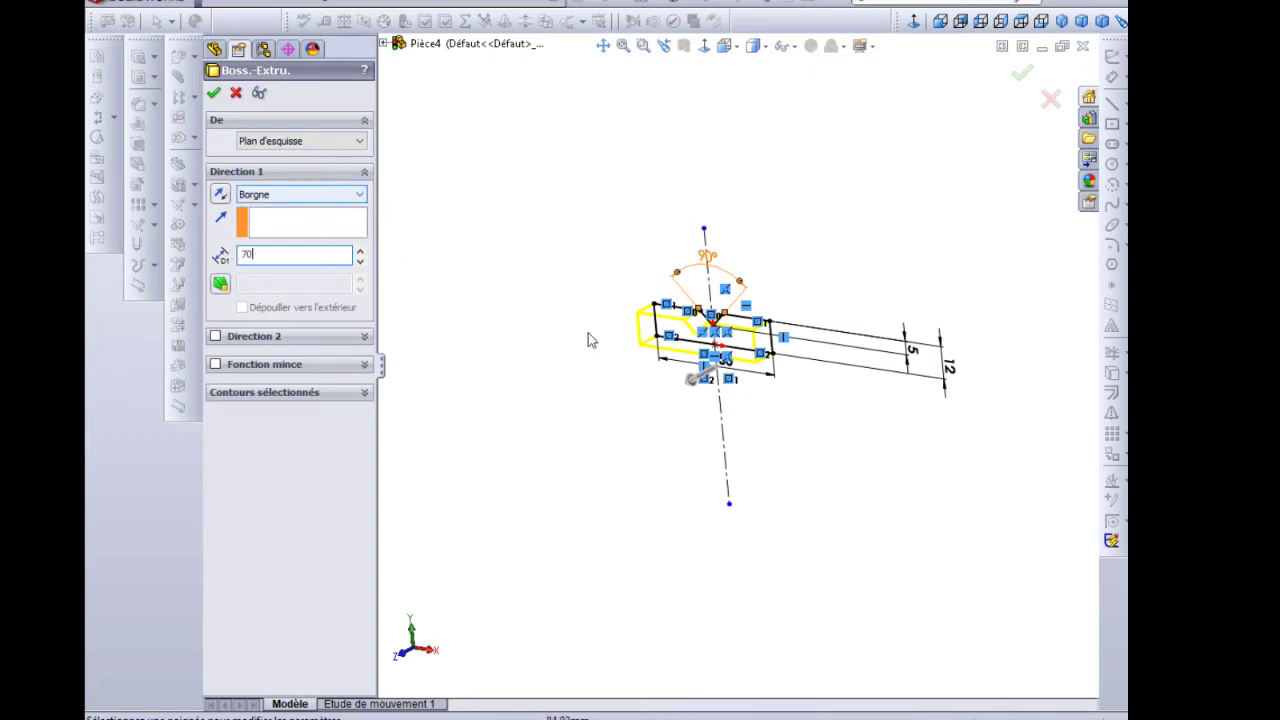
left_click(716, 395)
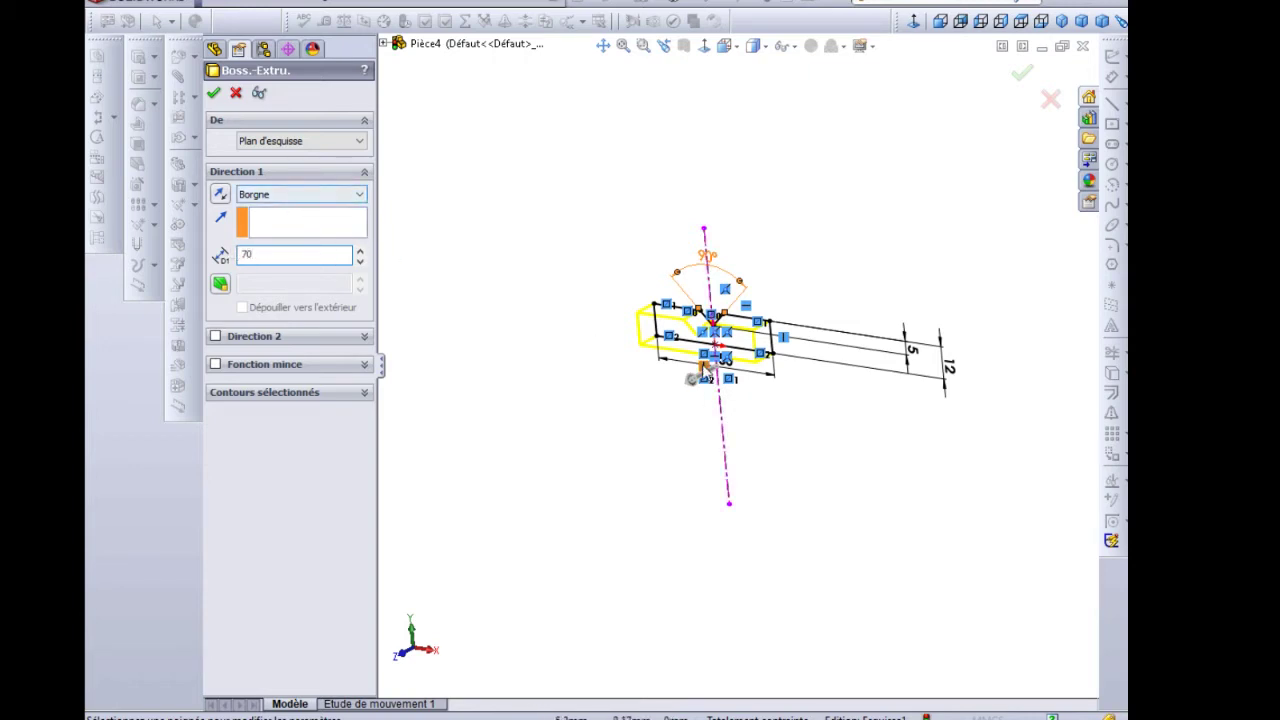
left_click(283, 198)
left_click(288, 262)
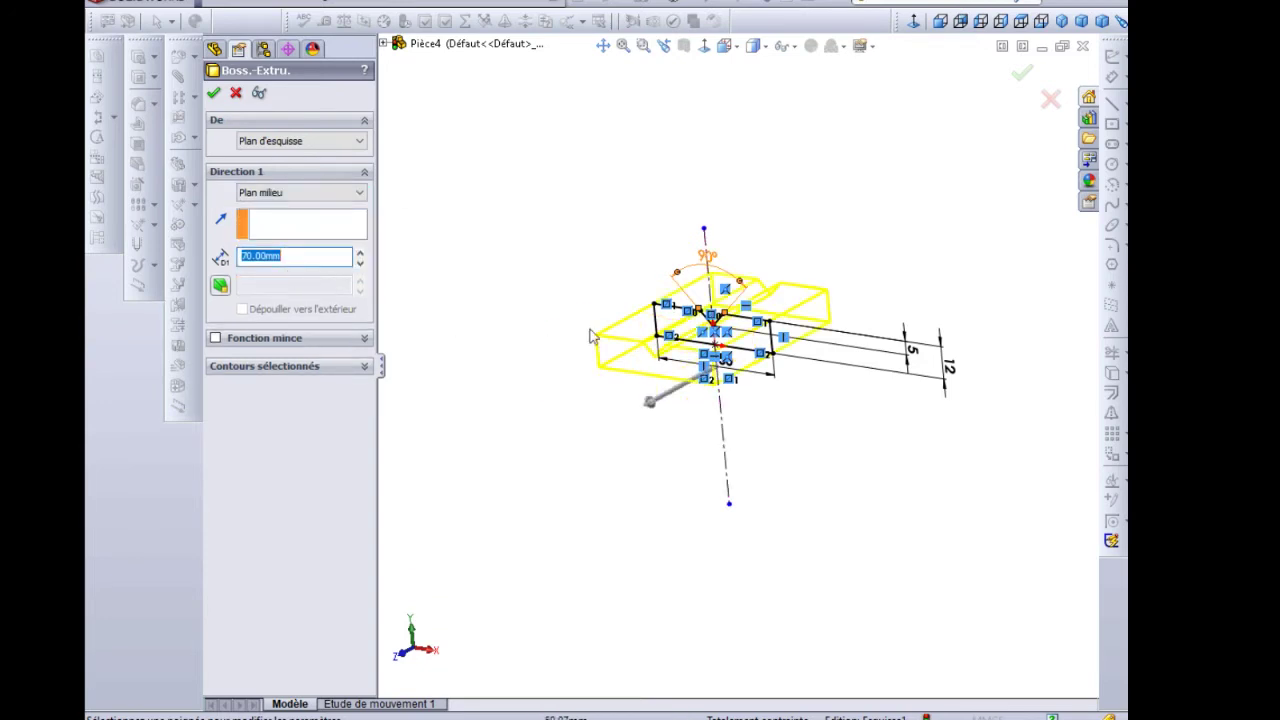
scroll(720, 327, "down", 2)
scroll(720, 327, "down", 2)
scroll(720, 327, "down", 2)
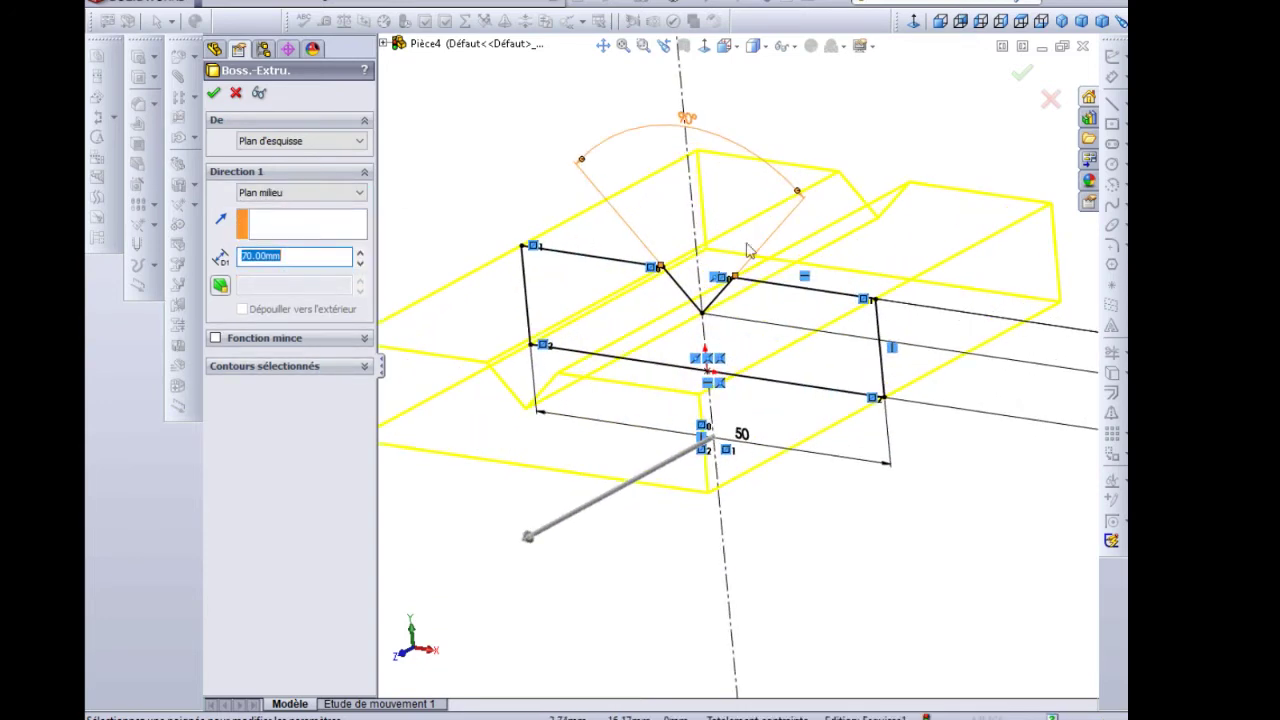
scroll(745, 362, "up", 2)
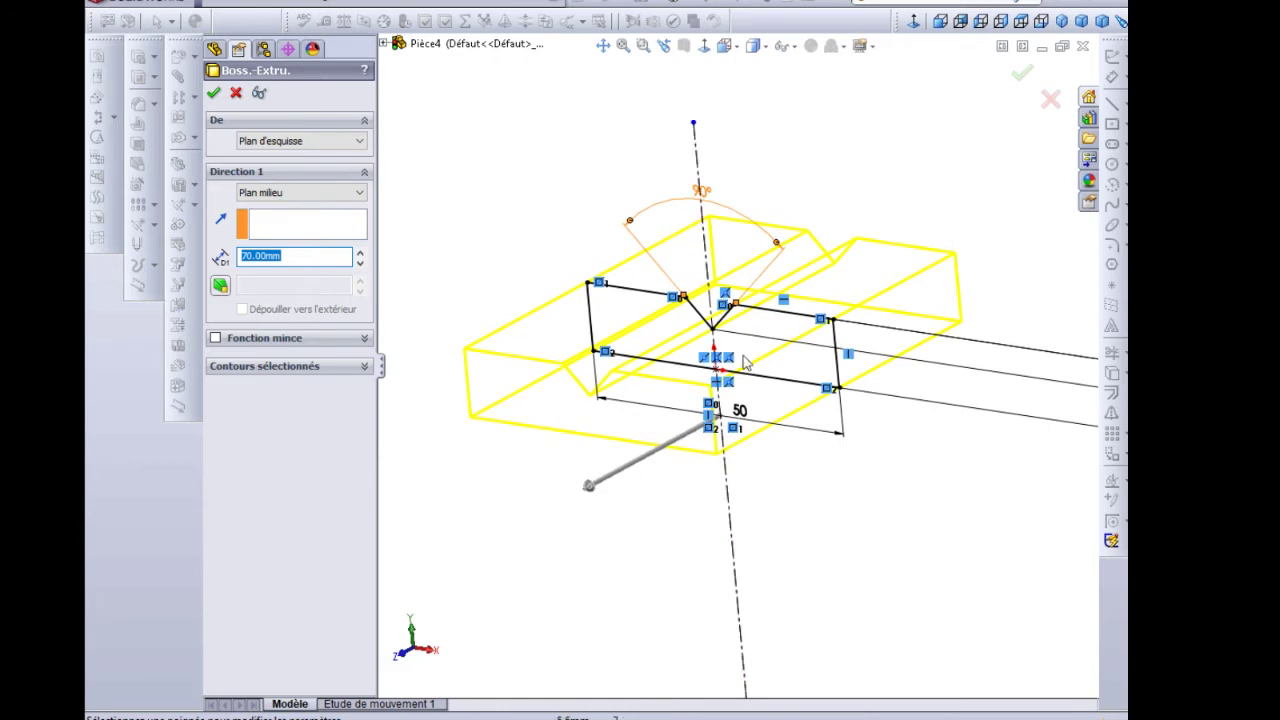
left_click(215, 93)
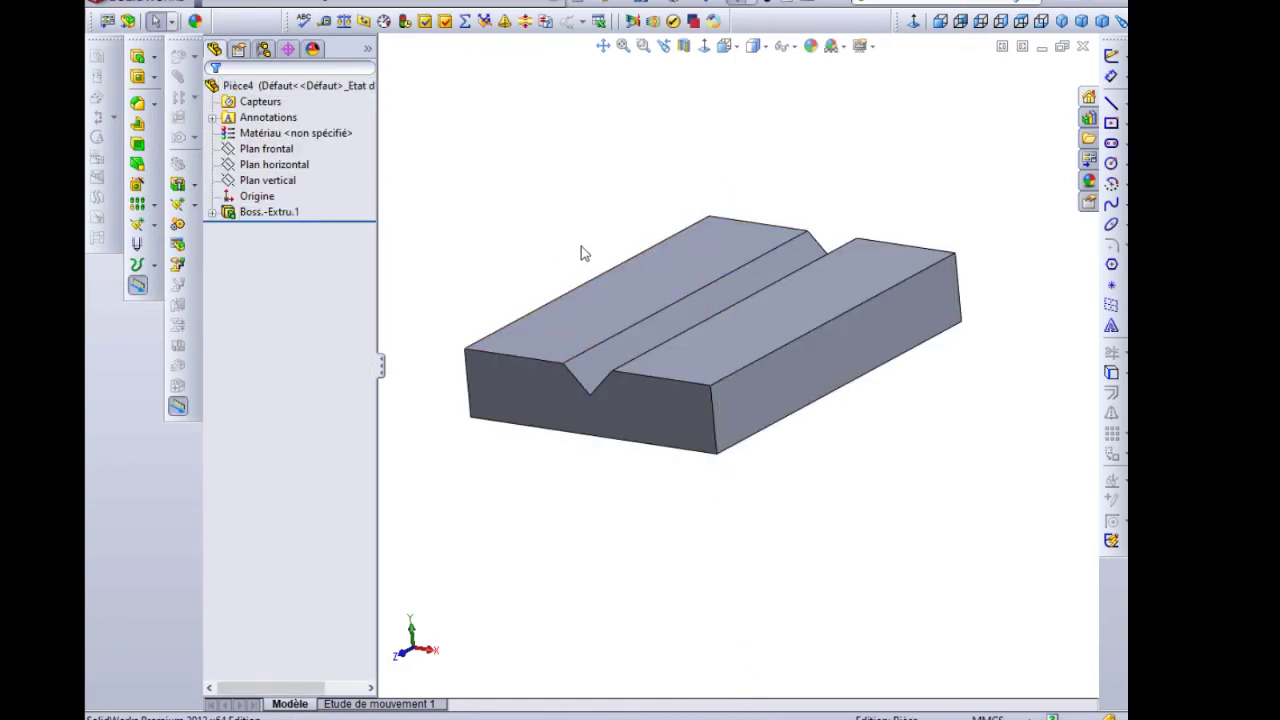
- Start a Hole Wizard feature on the plate's left top face and switch to the reference drawing
mouse_move(580, 251)
middle_mouse_down()
mouse_move(580, 217)
mouse_move(609, 271)
mouse_move(647, 274)
mouse_move(577, 263)
middle_mouse_up()
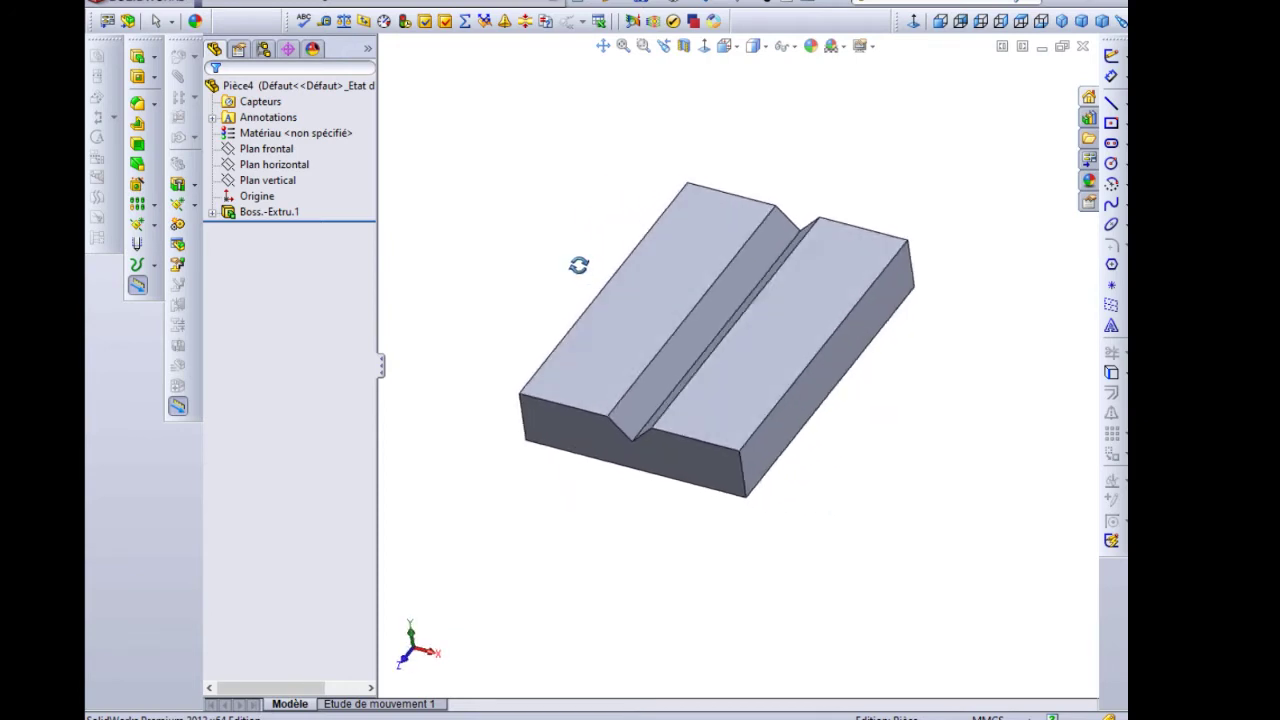
left_click(687, 258)
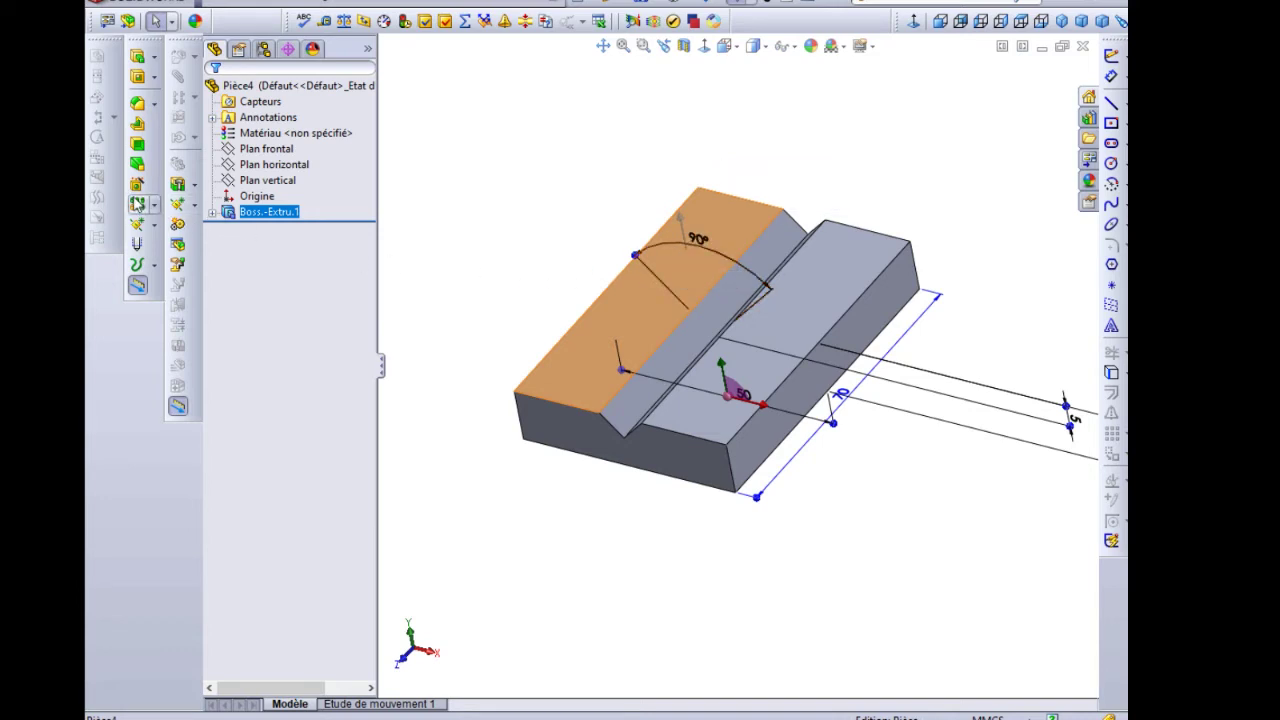
left_click(137, 186)
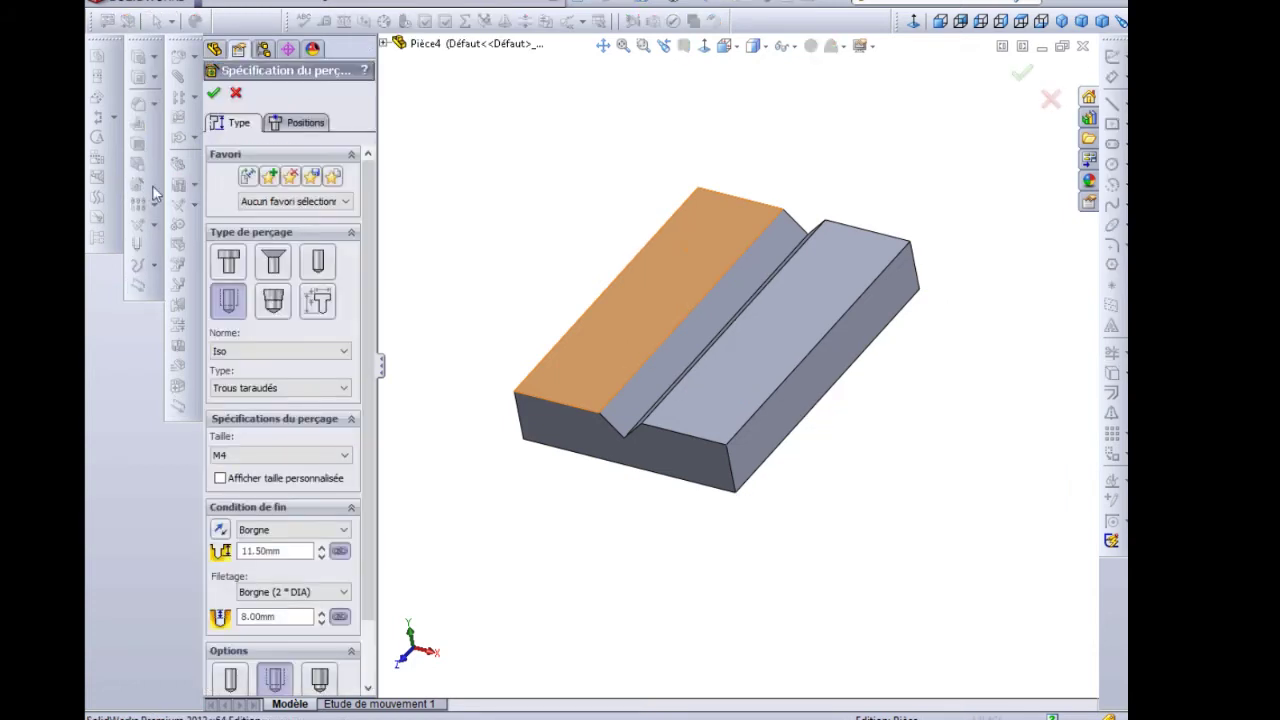
key("alt+Tab")
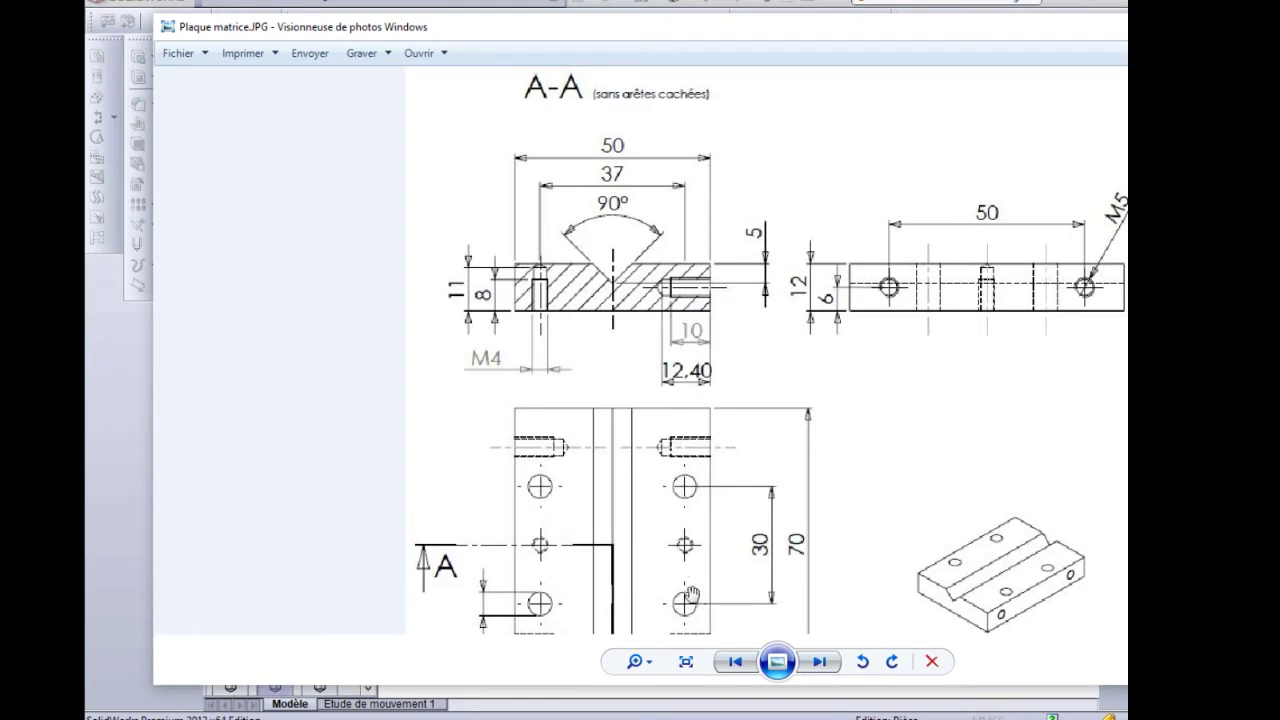
- Fit the whole die plate drawing in view, then go back to the SolidWorks hole settings
scroll(586, 568, "down", 1)
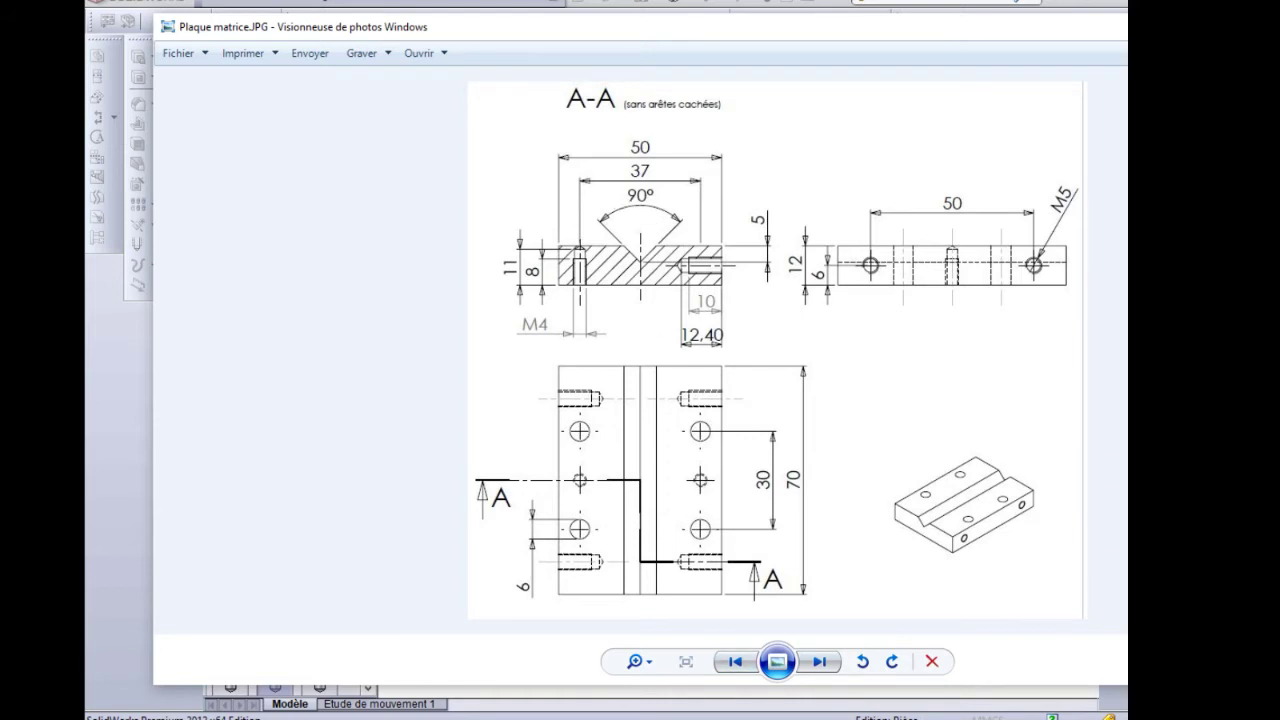
key("alt+Tab")
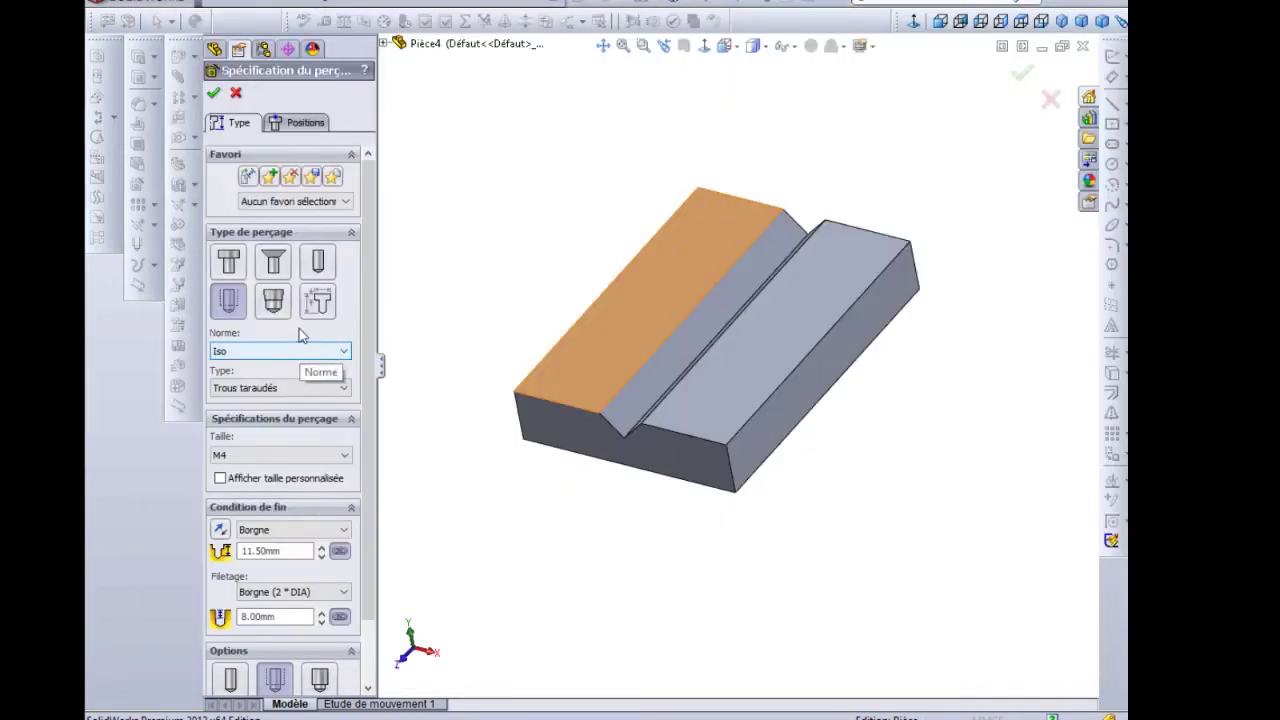
- Make the hole a plain Ø6.0 Through All hole and go to its Positions step
left_click(320, 262)
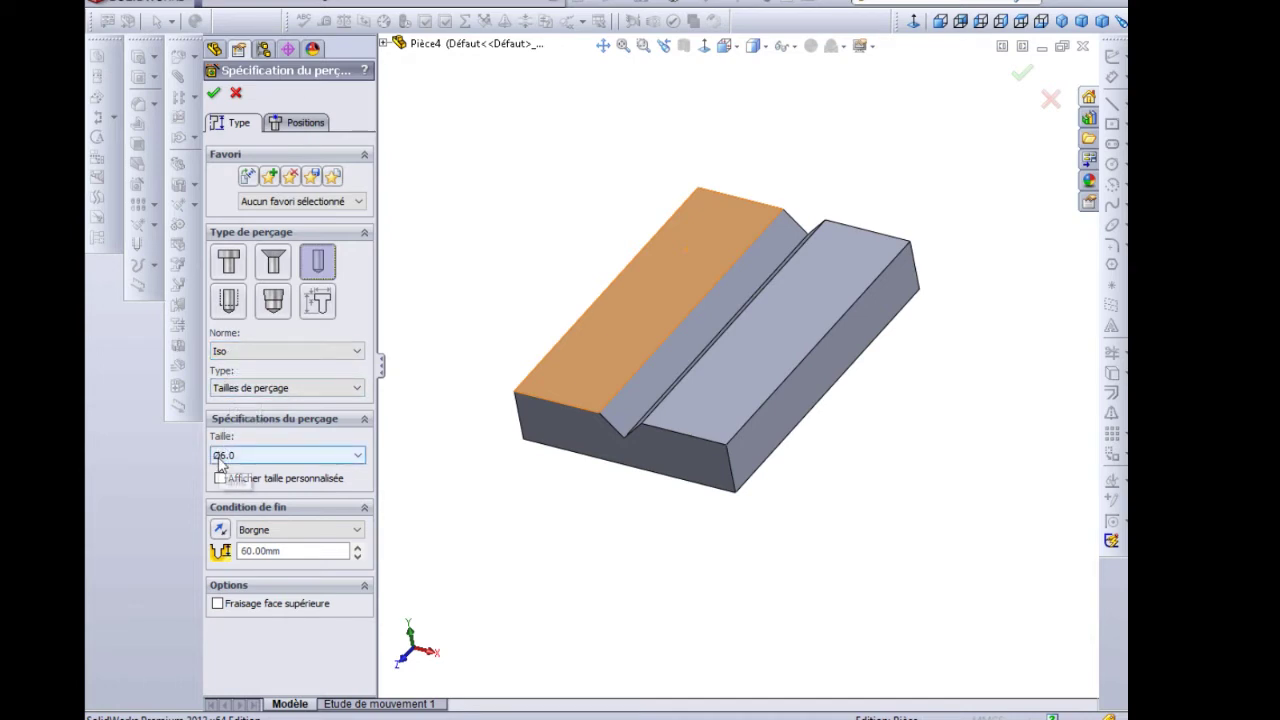
left_click(261, 533)
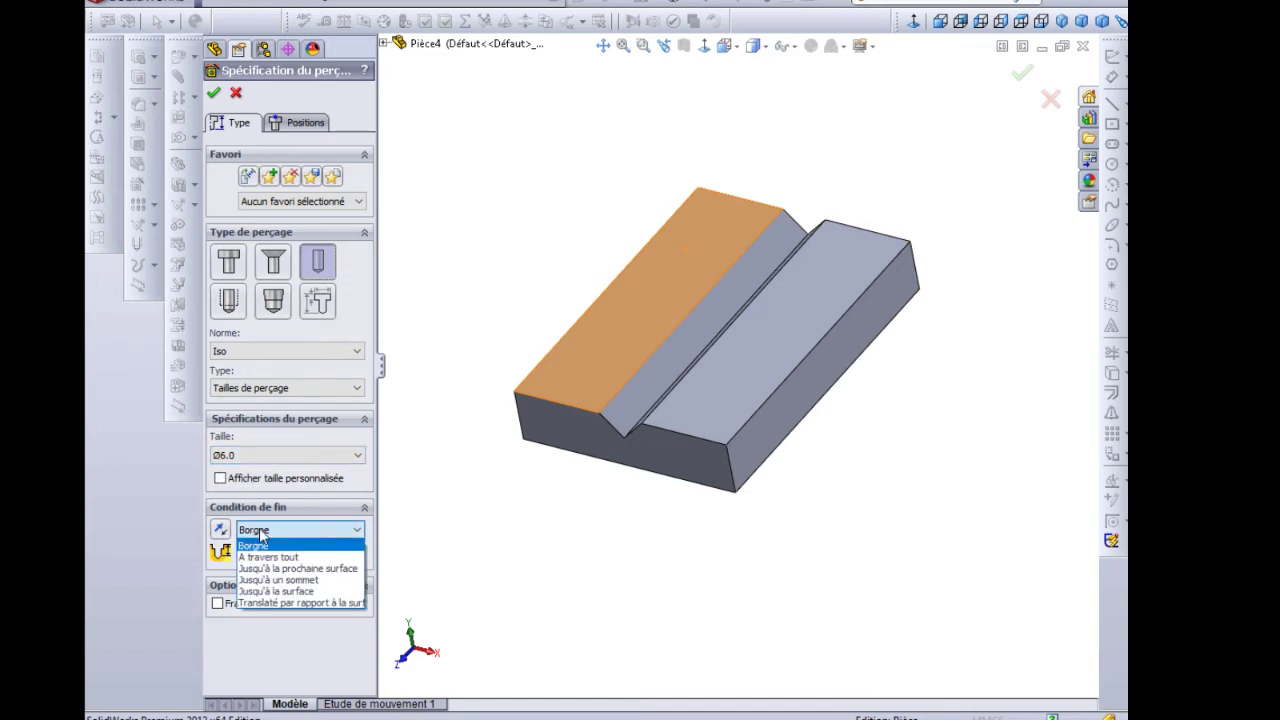
left_click(263, 557)
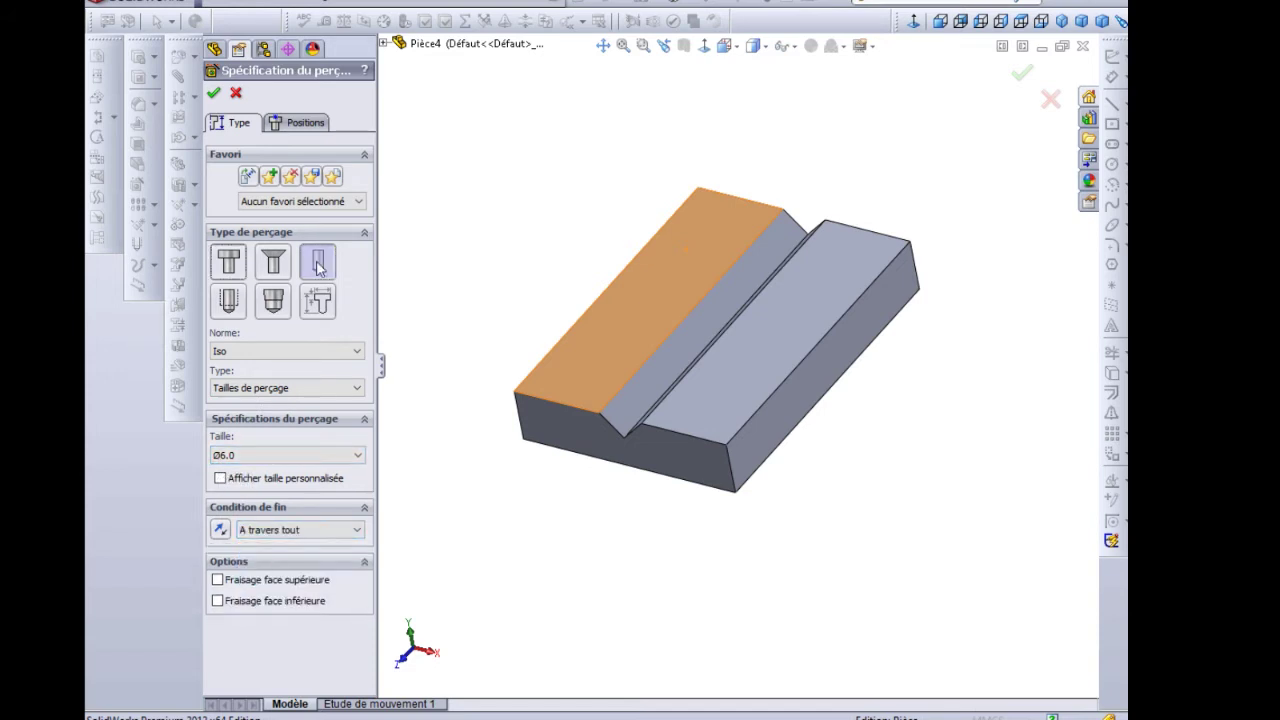
left_click(298, 122)
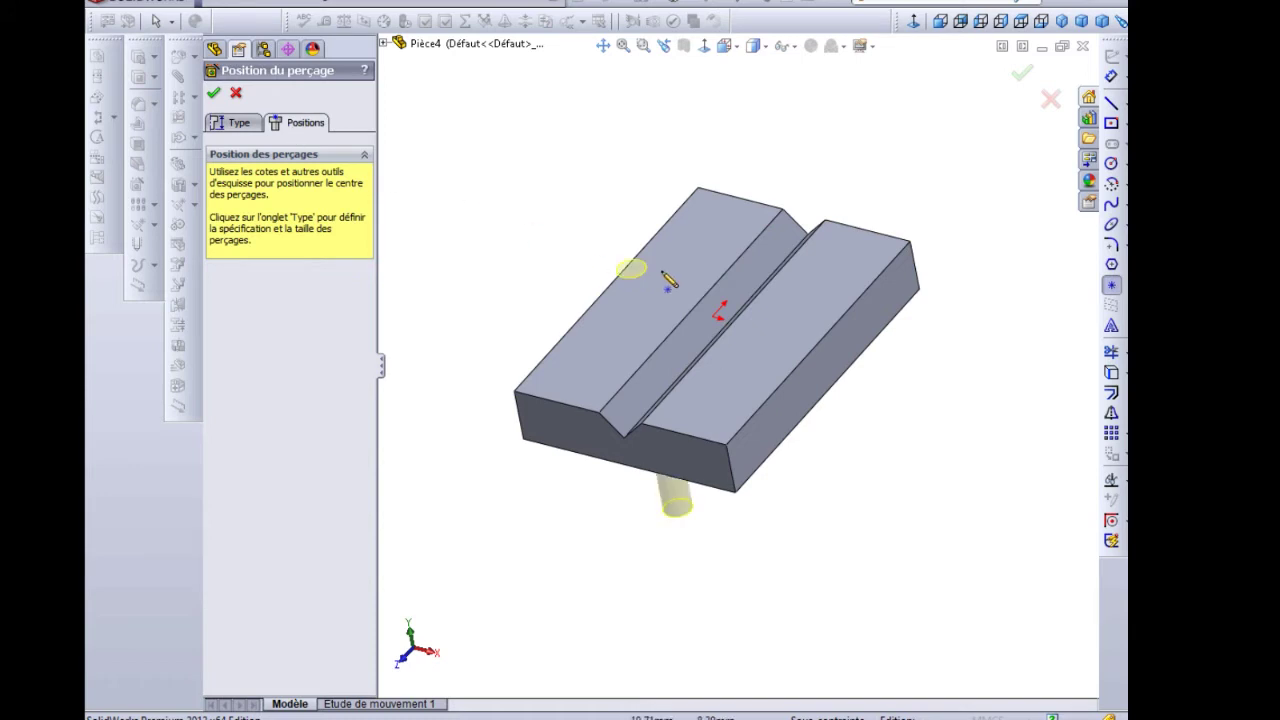
- Place the Ø6 hole centre near the far corner of the left top face and view it Normal To
left_click(706, 236)
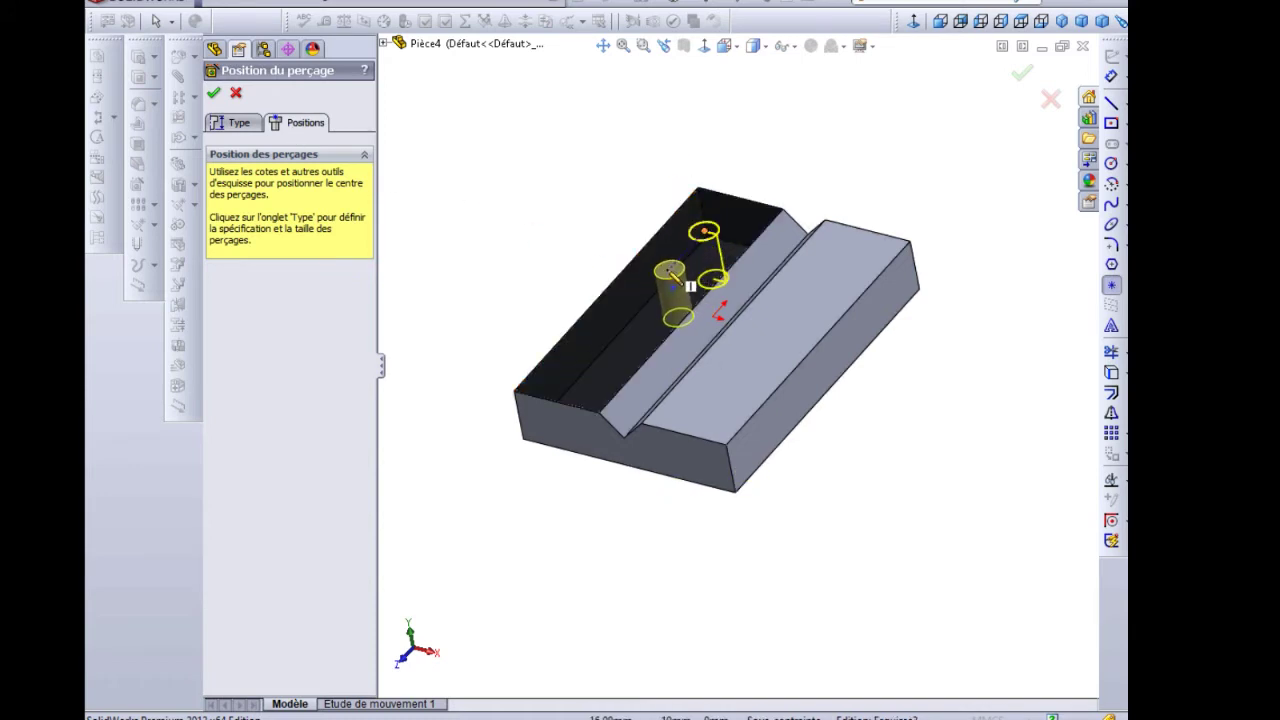
left_click(704, 46)
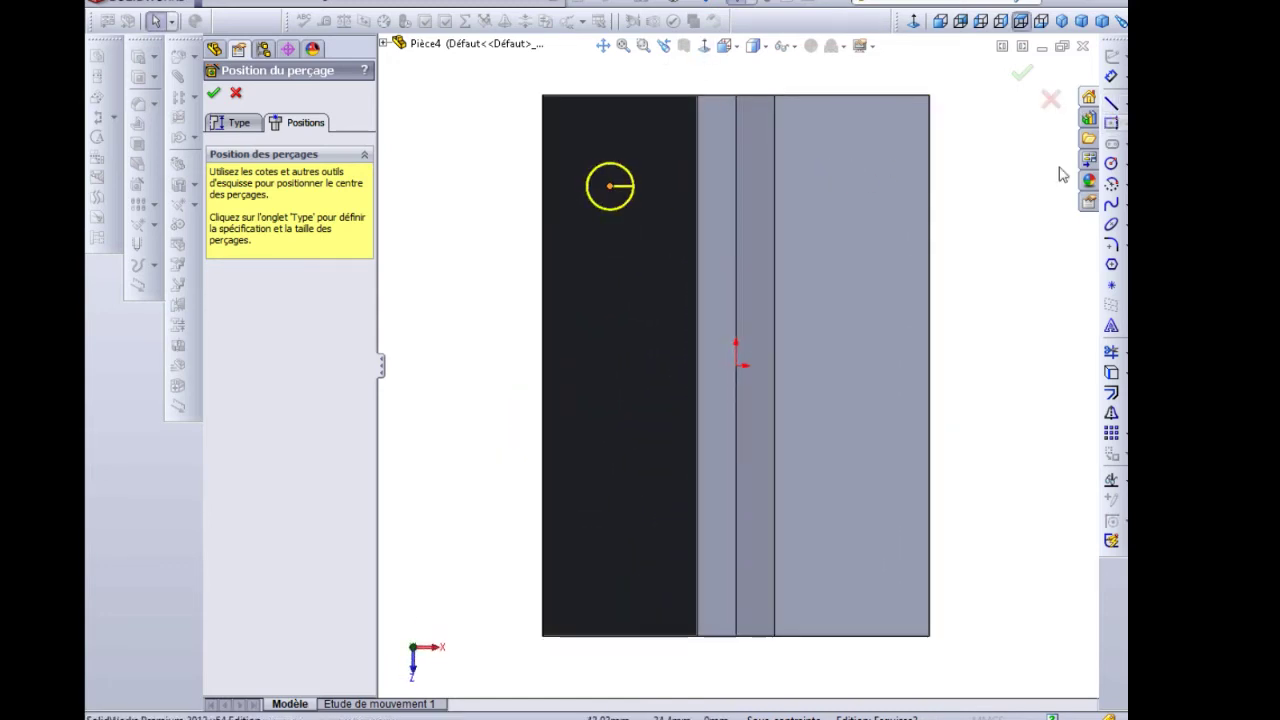
- Draw a horizontal construction line across the plate and a vertical one through the origin
left_click(1112, 104)
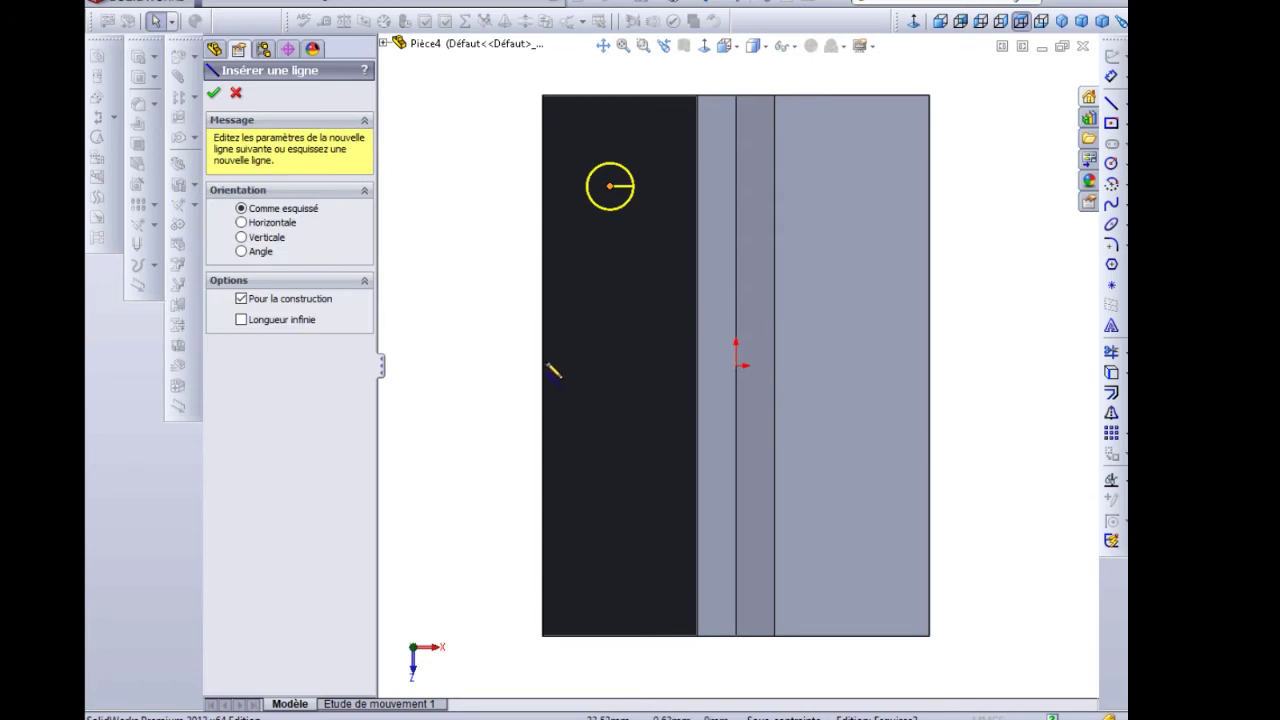
left_click(457, 367)
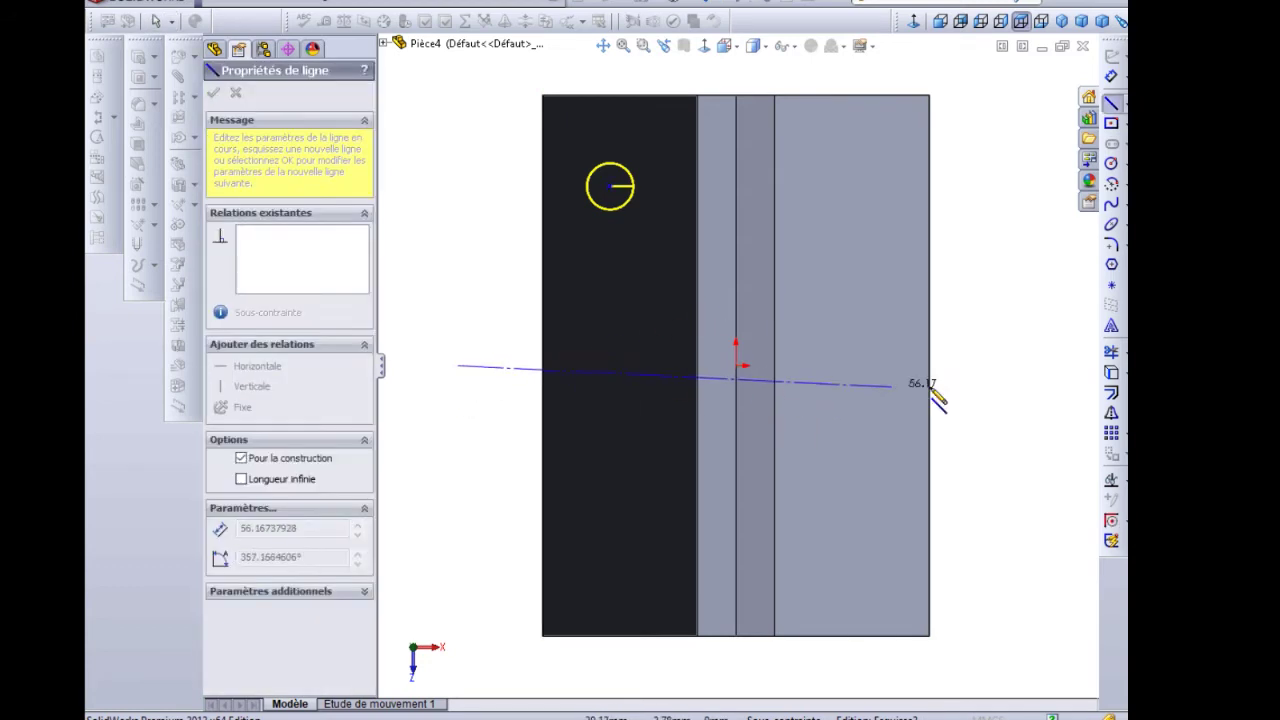
left_click(1028, 365)
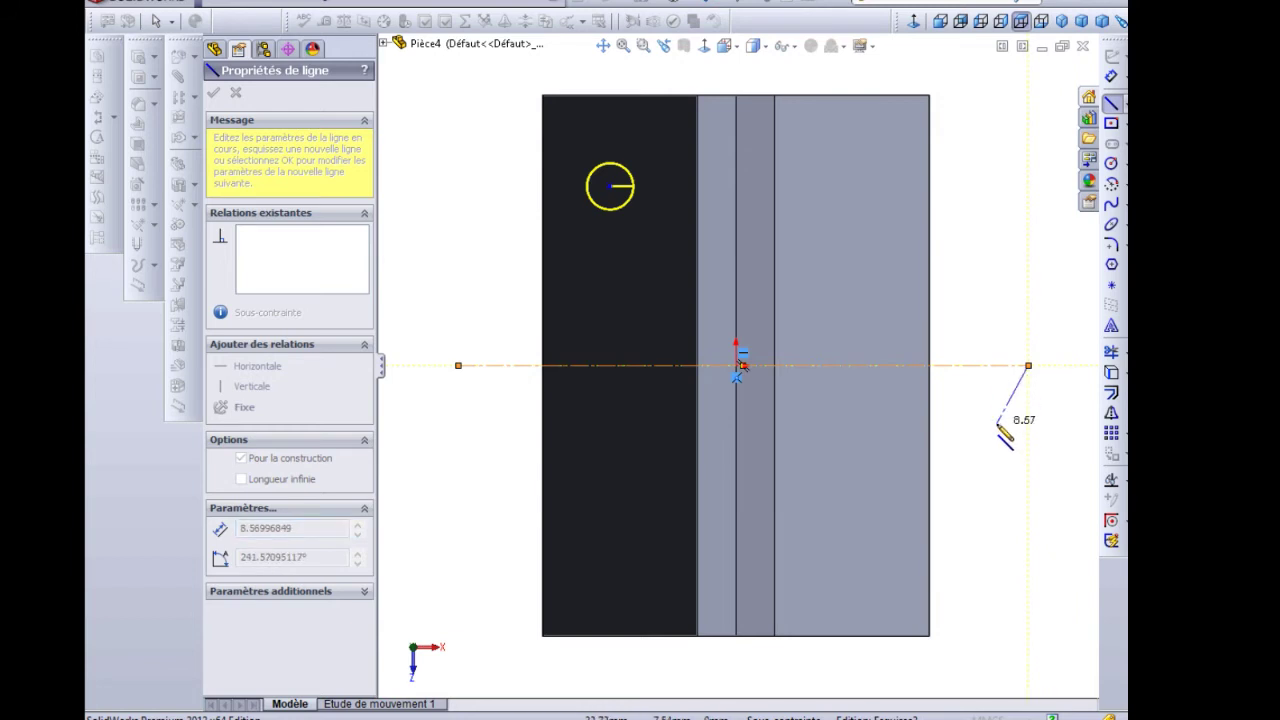
key("Escape")
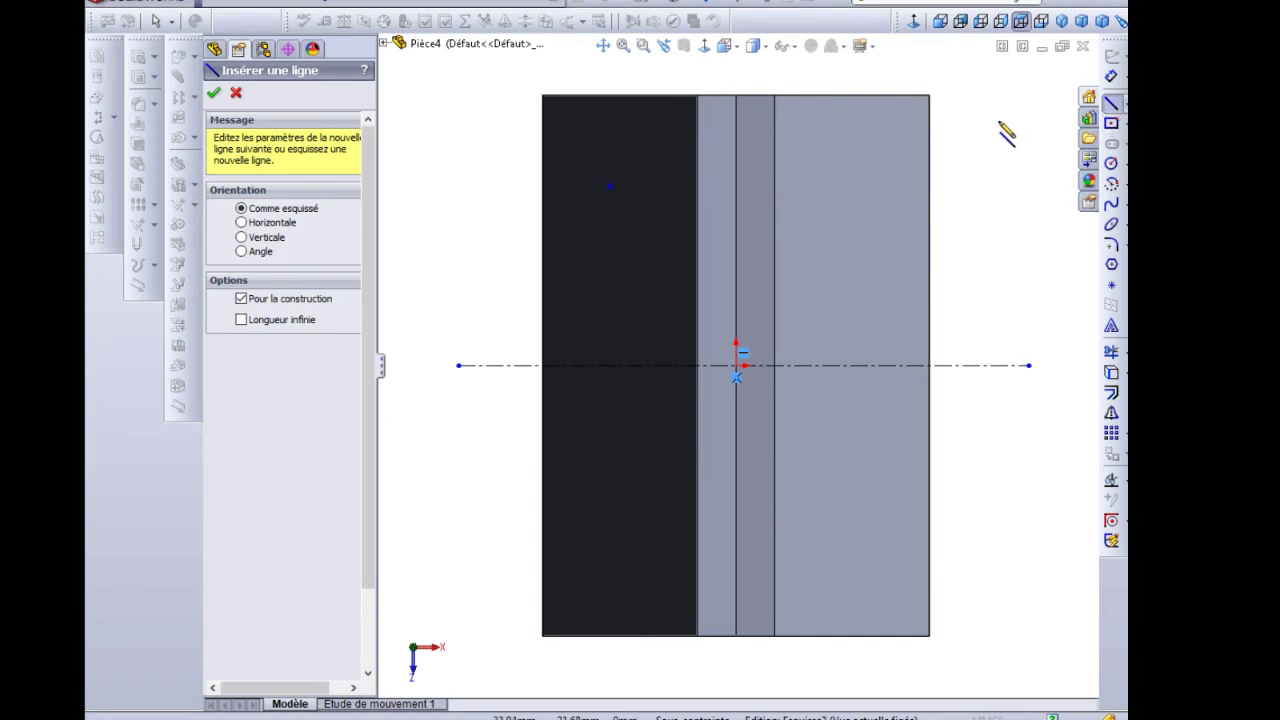
key("z")
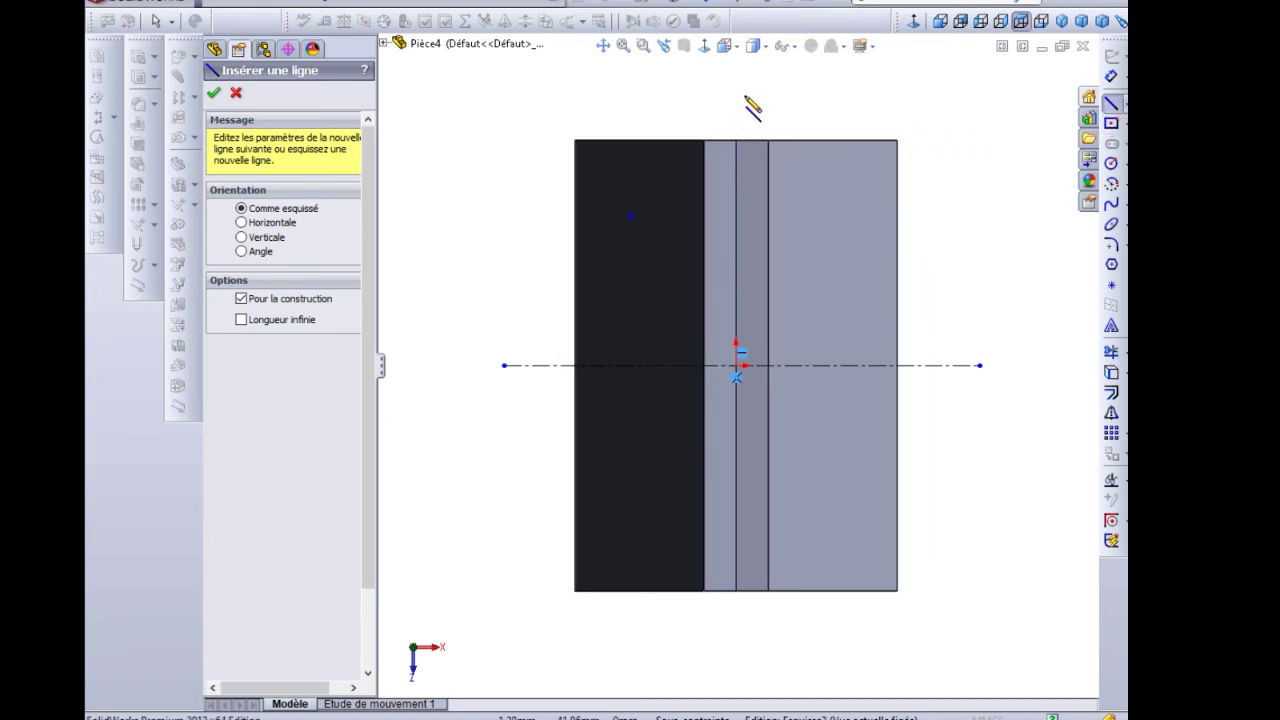
left_click(736, 98)
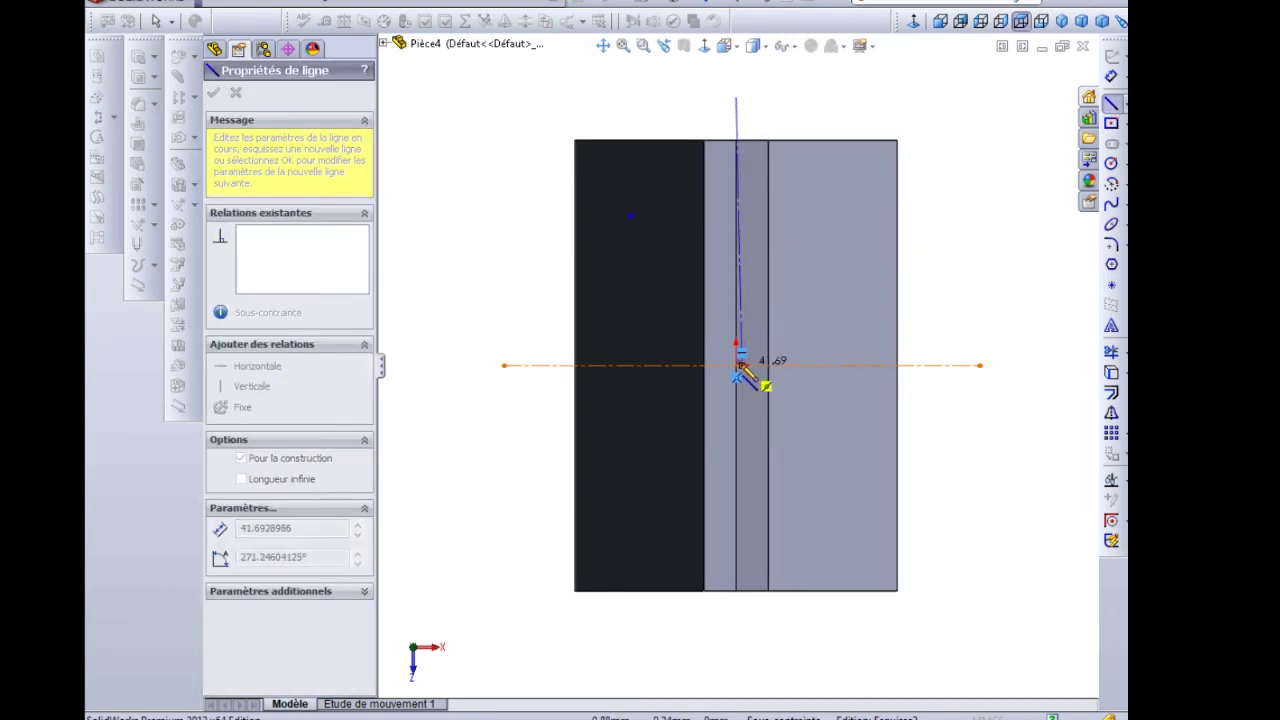
left_click(736, 646)
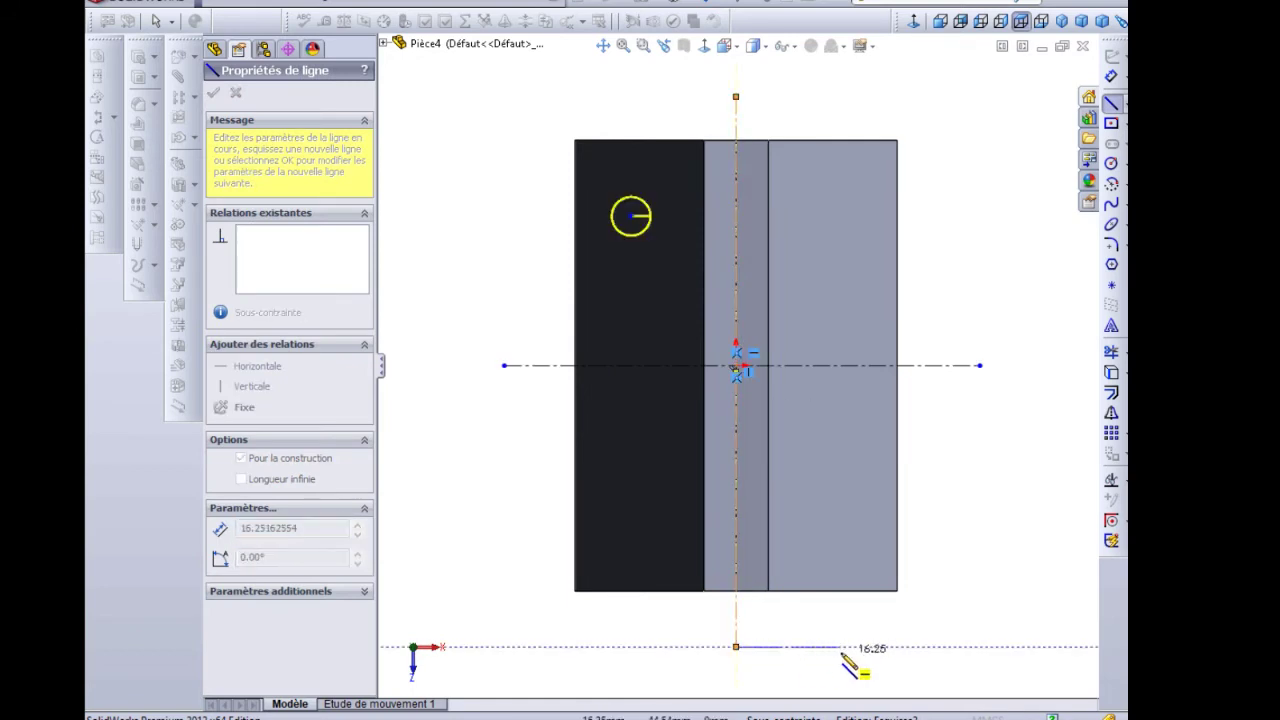
key("Escape")
key("Escape")
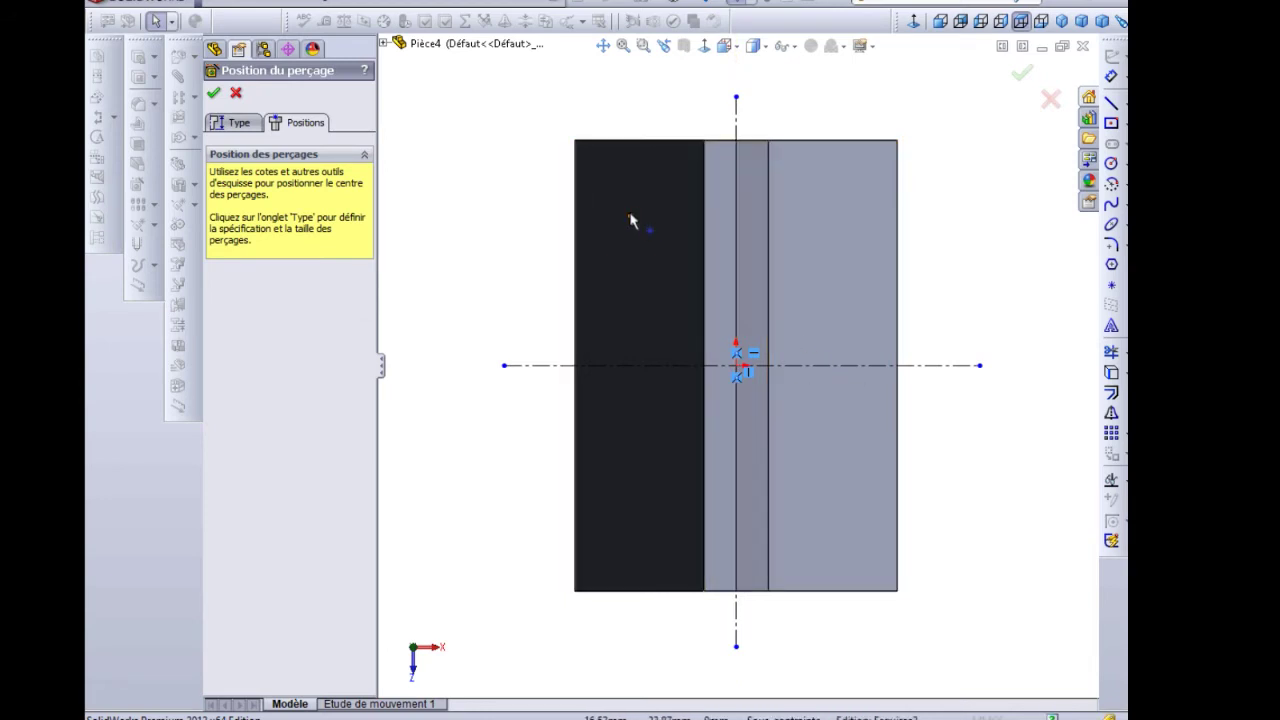
- Move the first hole centre onto the left half and mirror a second one onto the right top face
left_click_drag(630, 216, 650, 272)
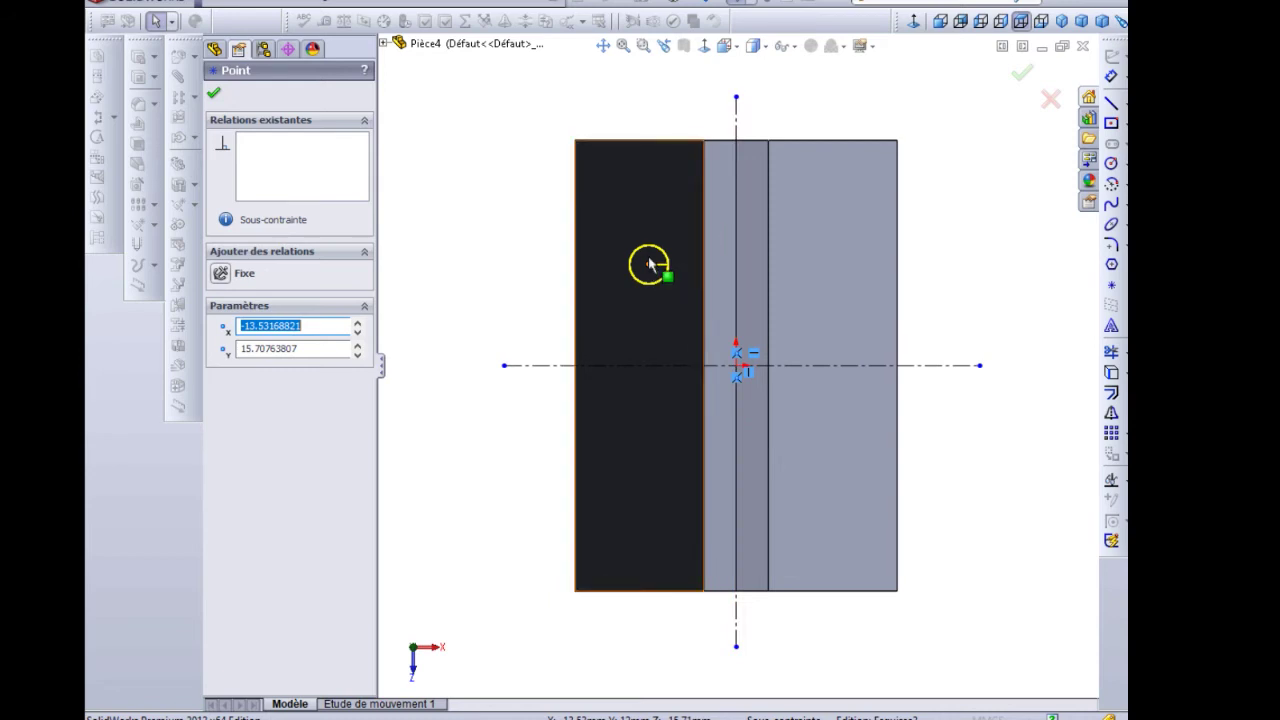
left_click(737, 123, "ctrl")
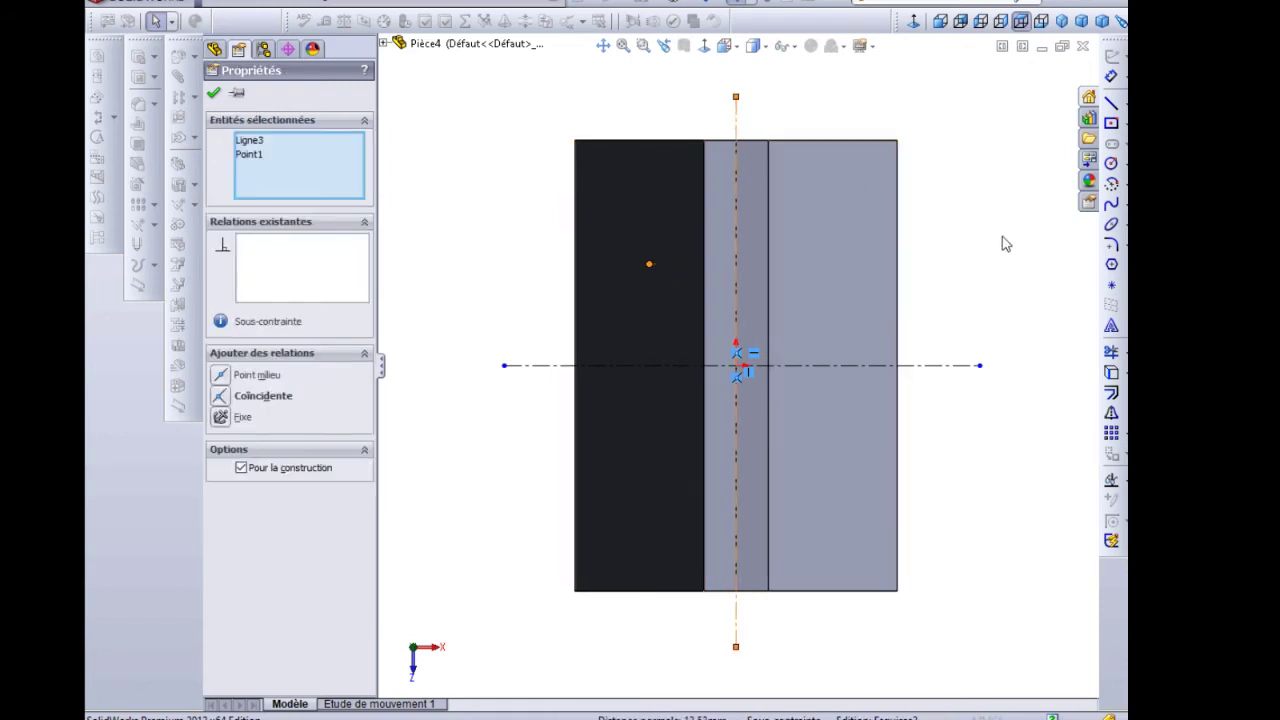
left_click(1111, 413)
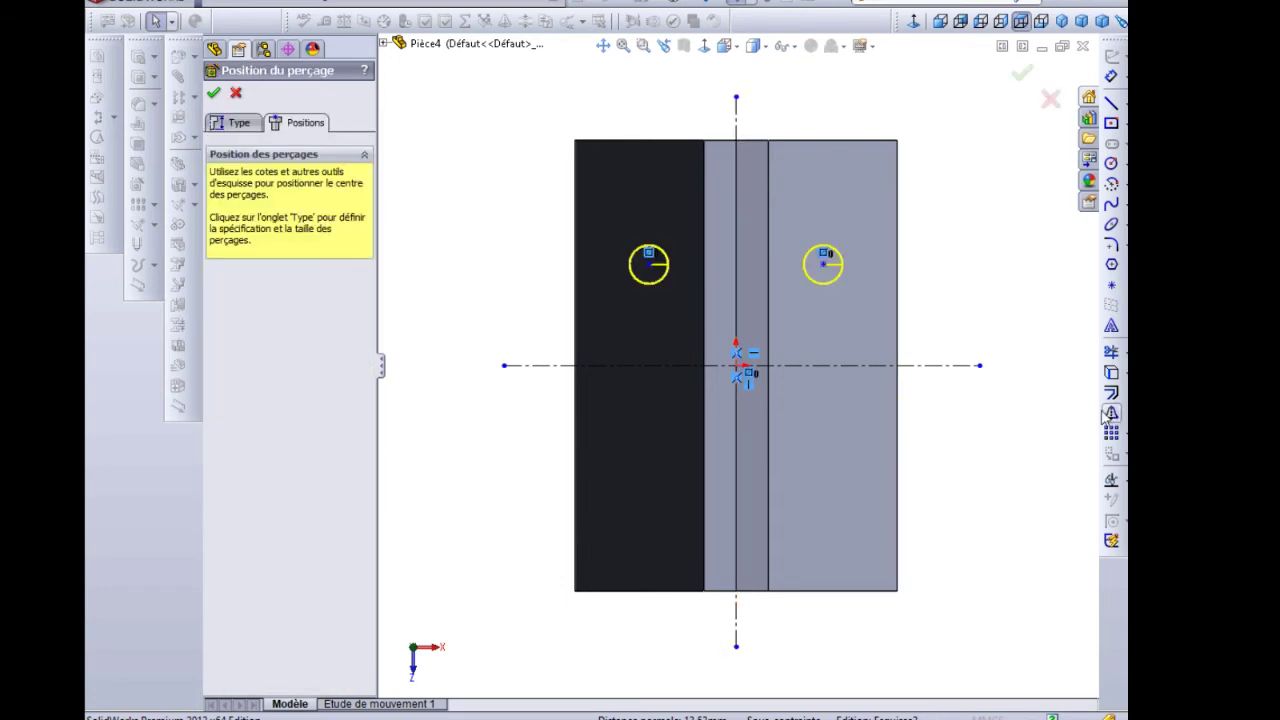
- Mirror the two upper hole centres below the horizontal centreline with Symétrique
left_click(826, 268)
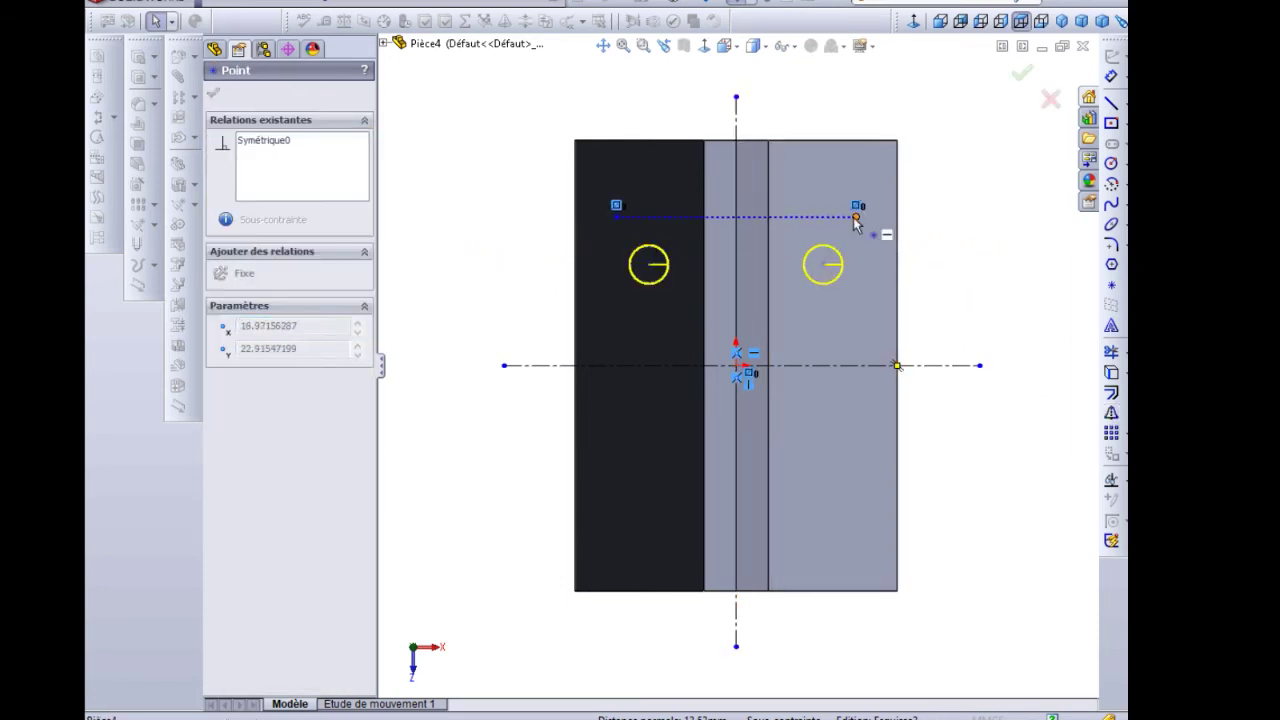
left_click(857, 114)
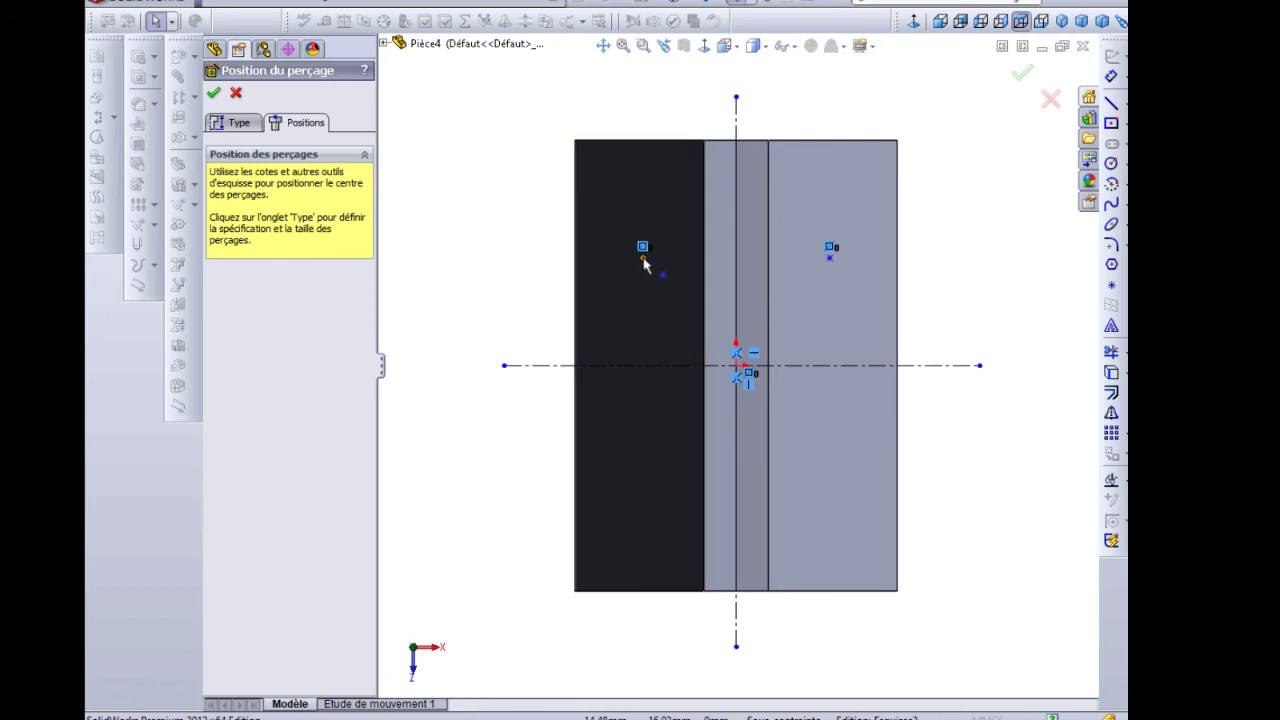
left_click(643, 258)
left_click(831, 252, "ctrl")
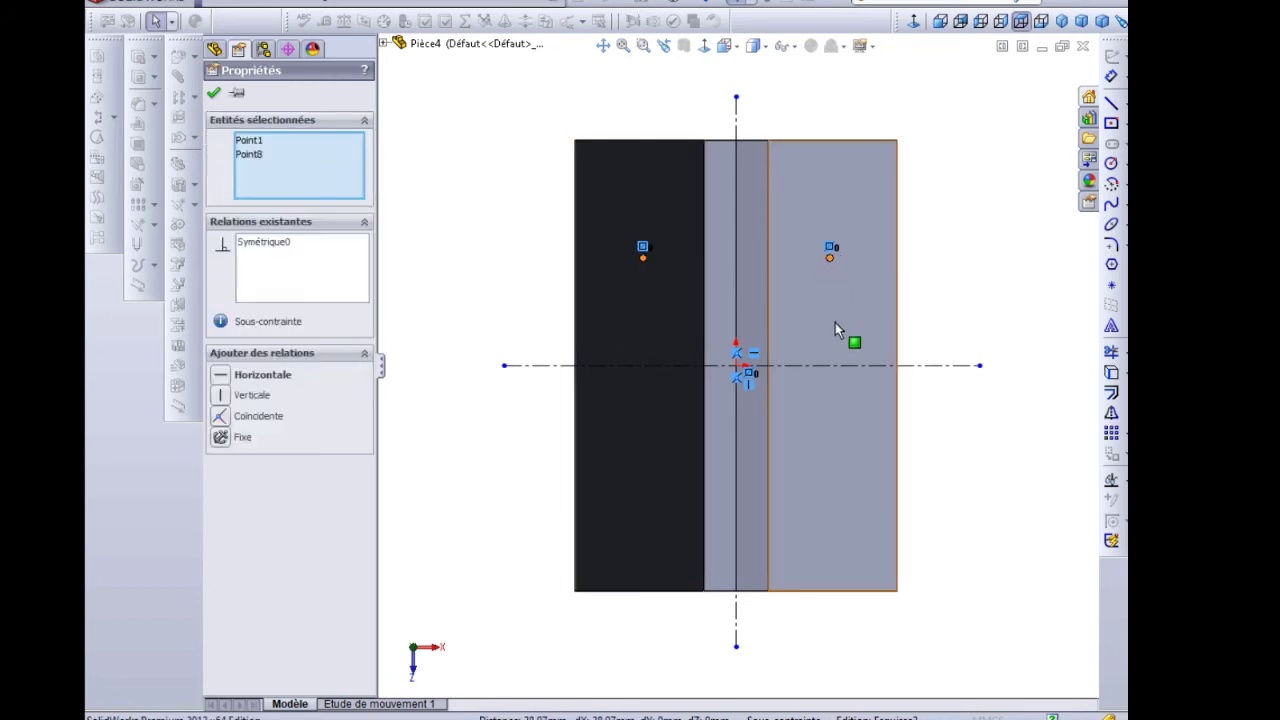
left_click(826, 366, "ctrl")
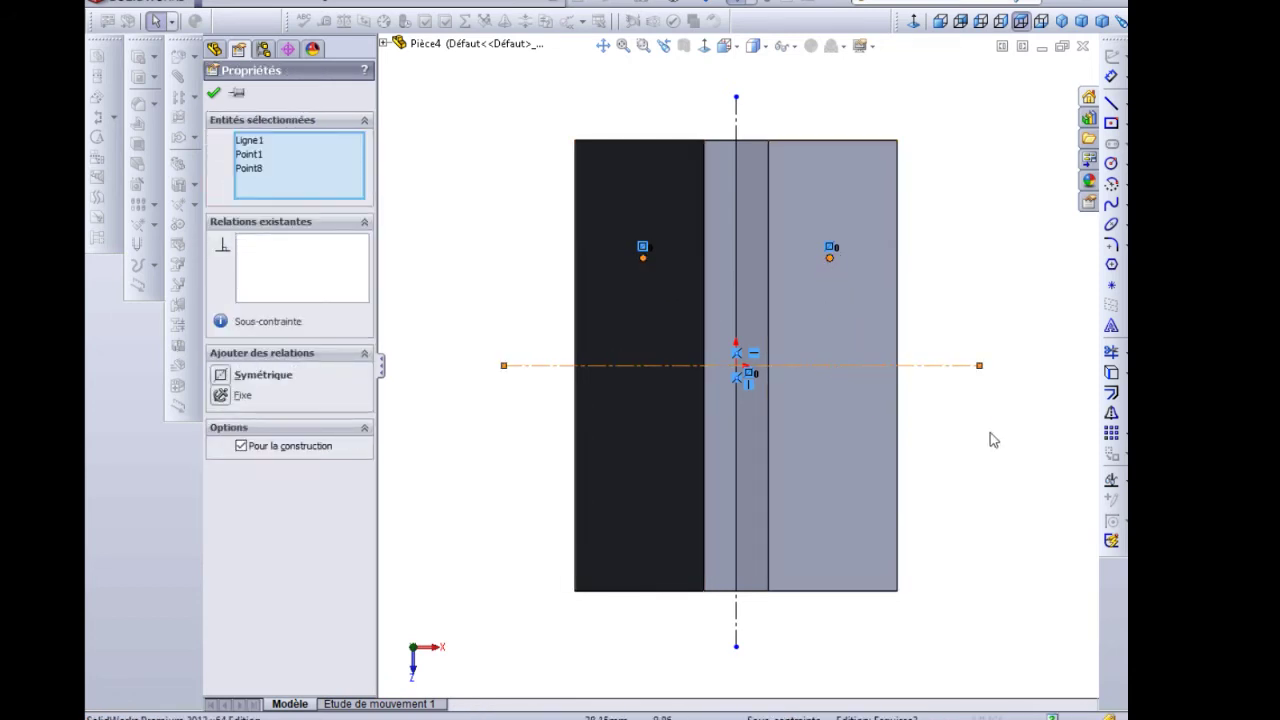
left_click(1113, 415)
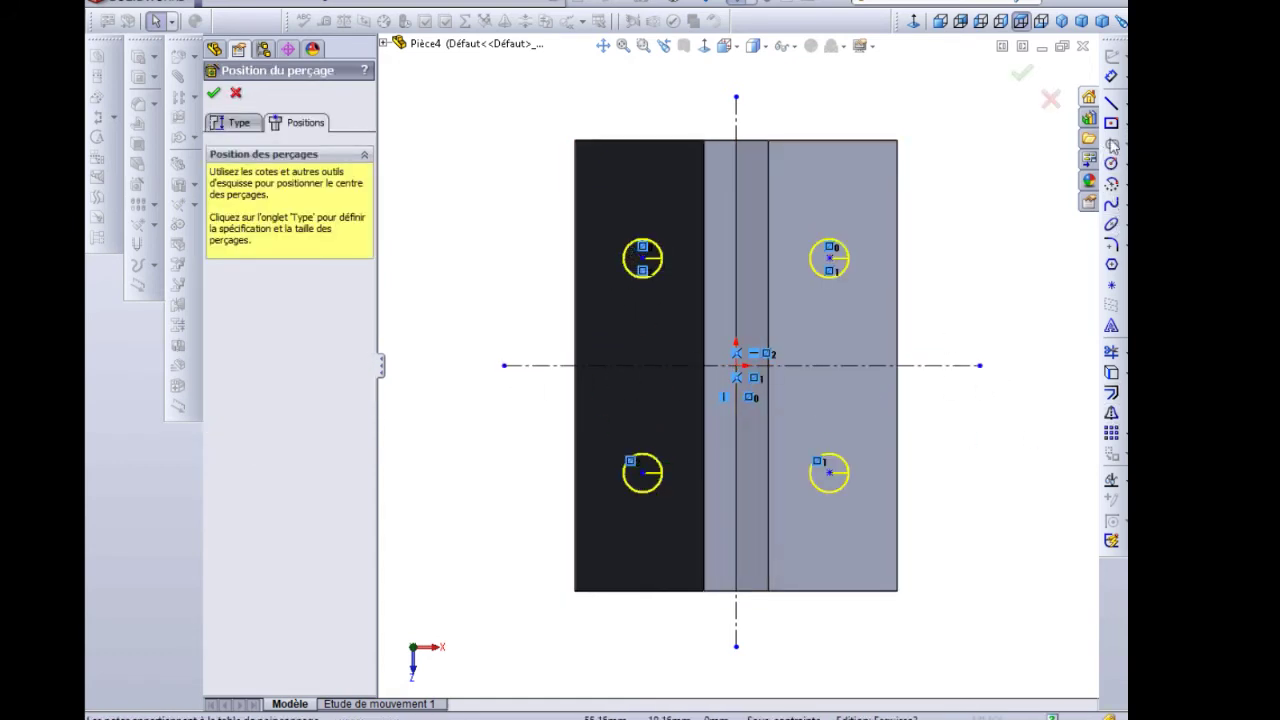
- Dimension the hole centres 37 mm apart horizontally and 30 mm apart vertically
left_click(1111, 76)
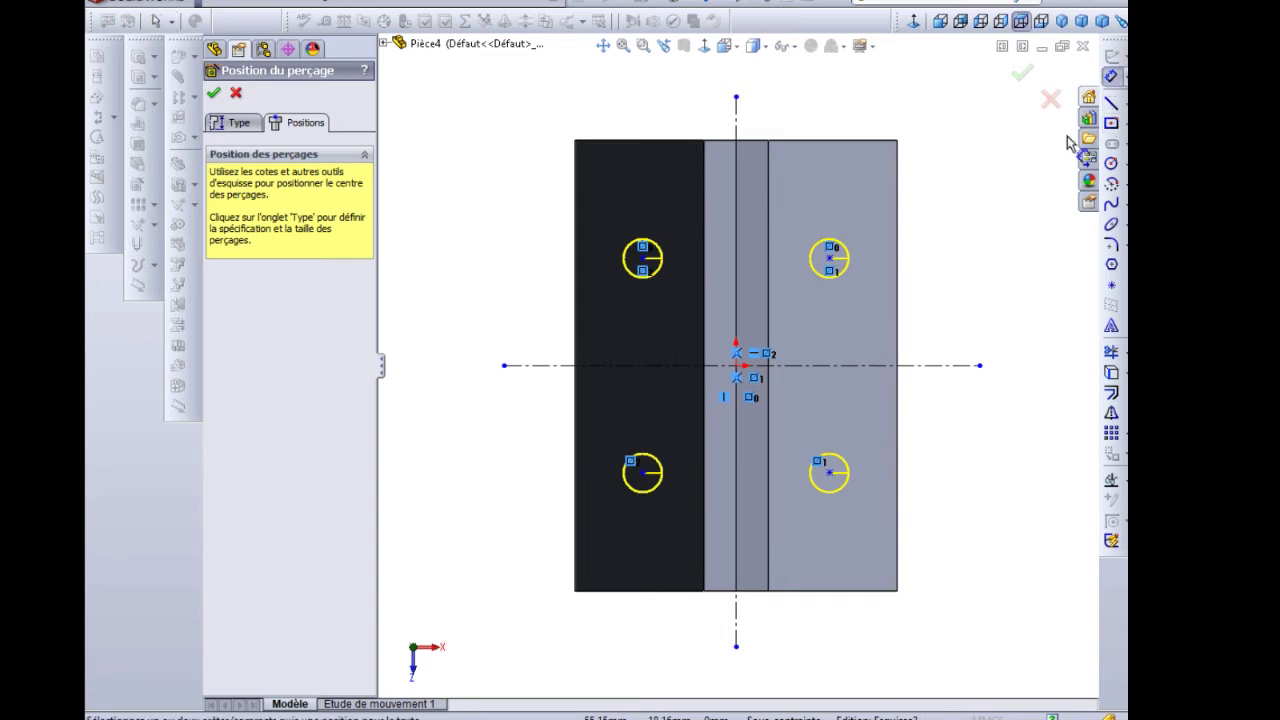
left_click(829, 258)
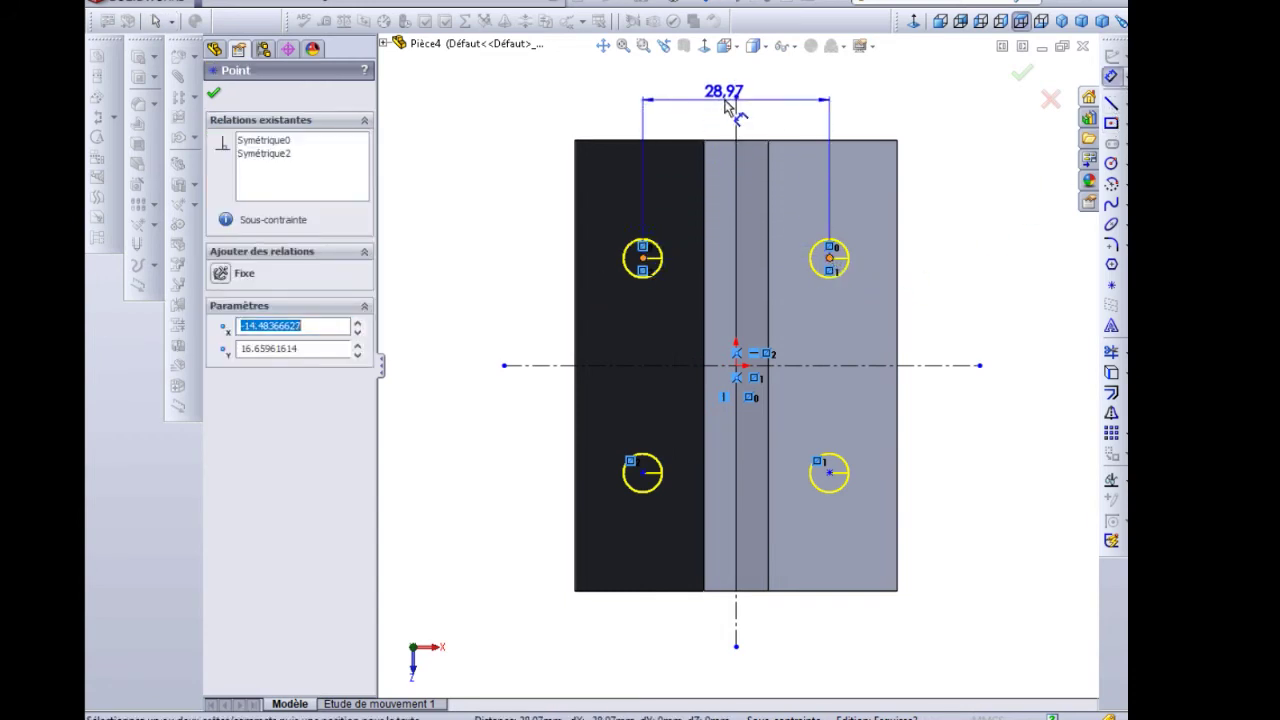
left_click(726, 95)
type("37")
key("Return")
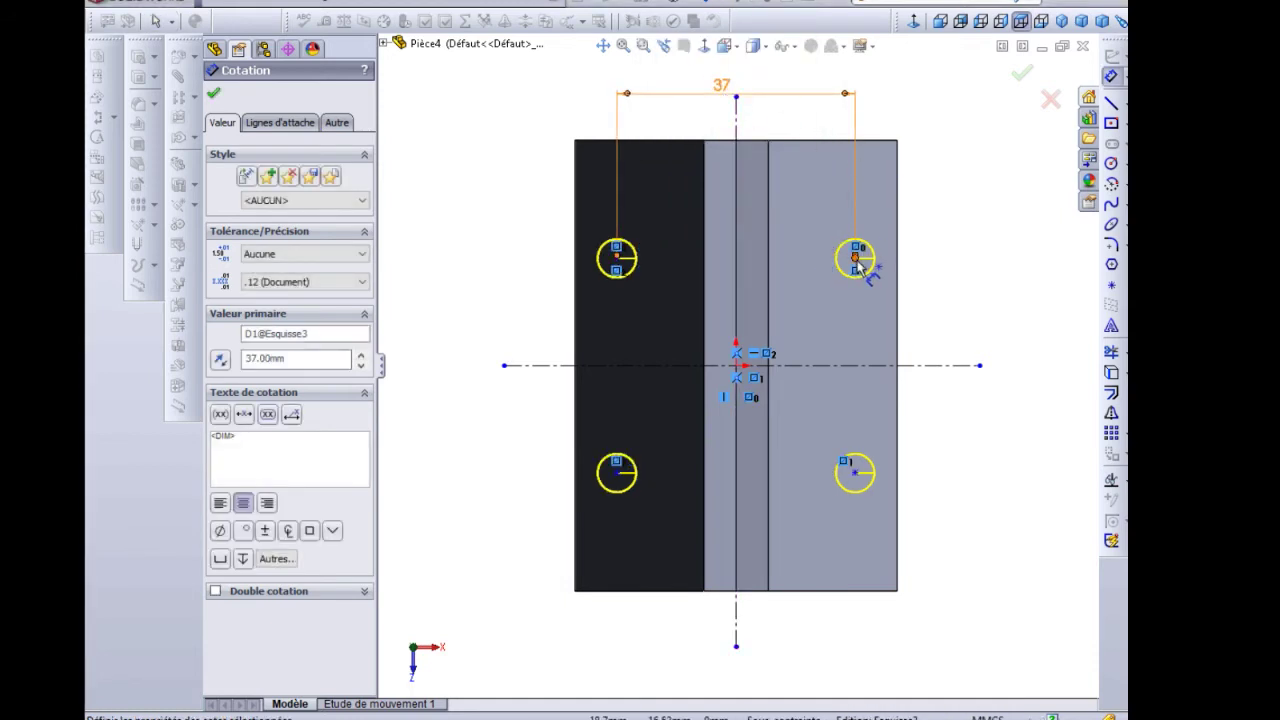
left_click(854, 258)
left_click(855, 478)
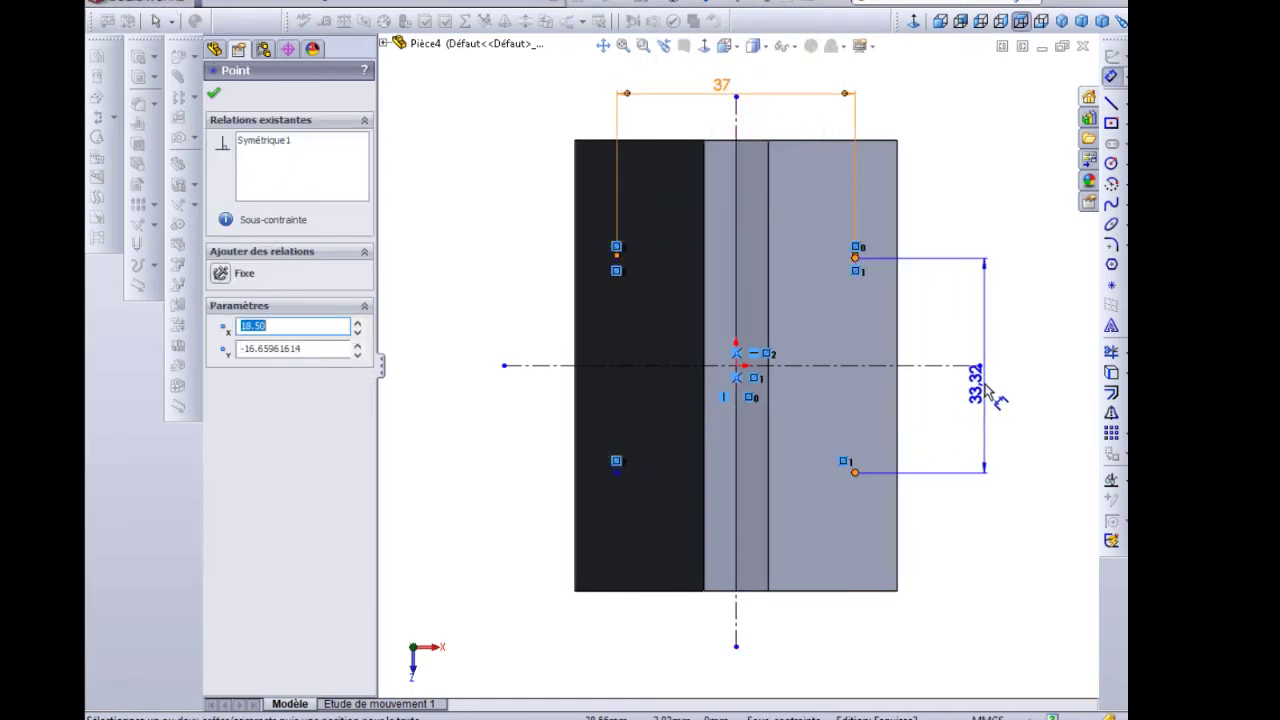
left_click(1010, 360)
type("30")
key("Return")
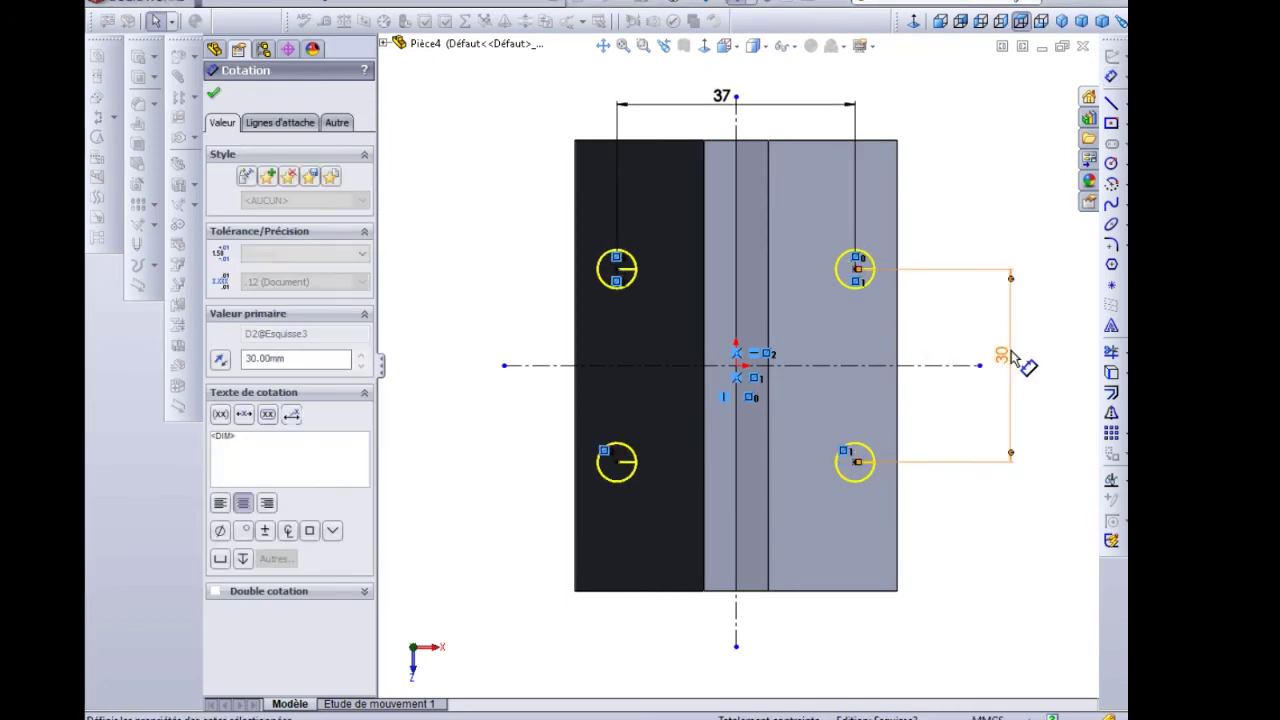
left_click(212, 95)
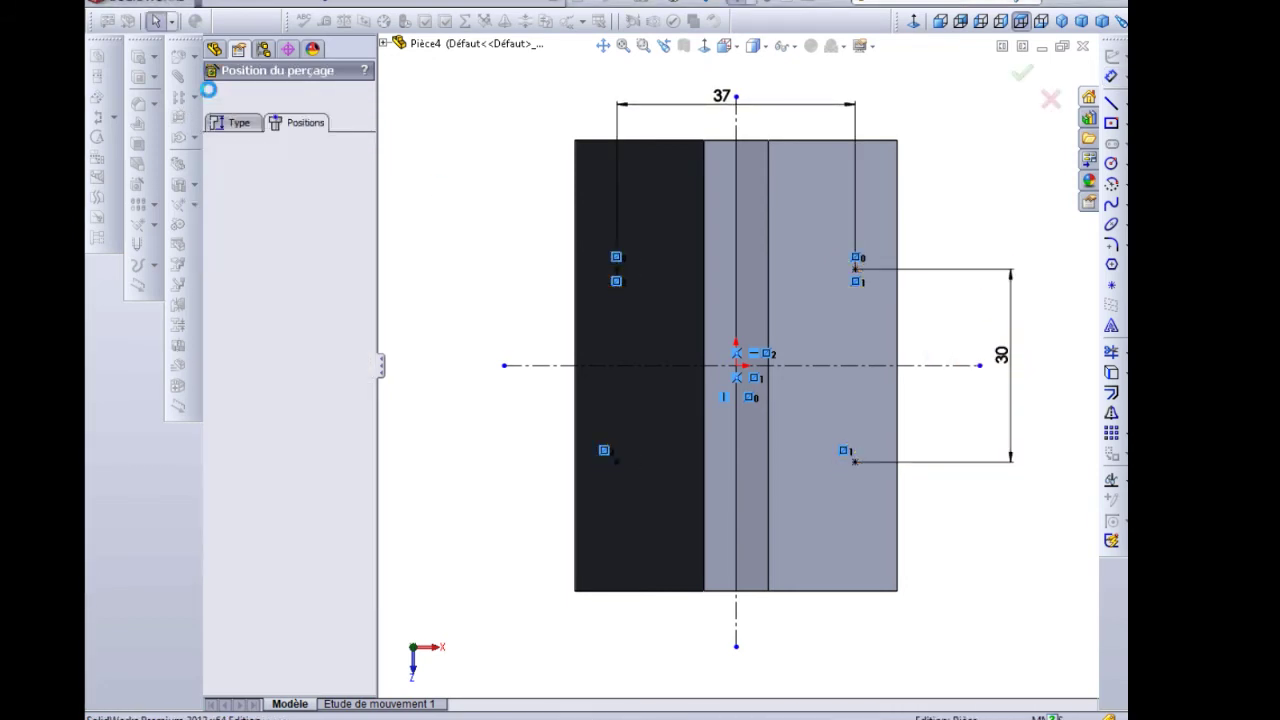
- Confirm the Ø6 hole feature and orbit the plate to inspect the four holes
middle_click_drag(630, 362, 599, 203)
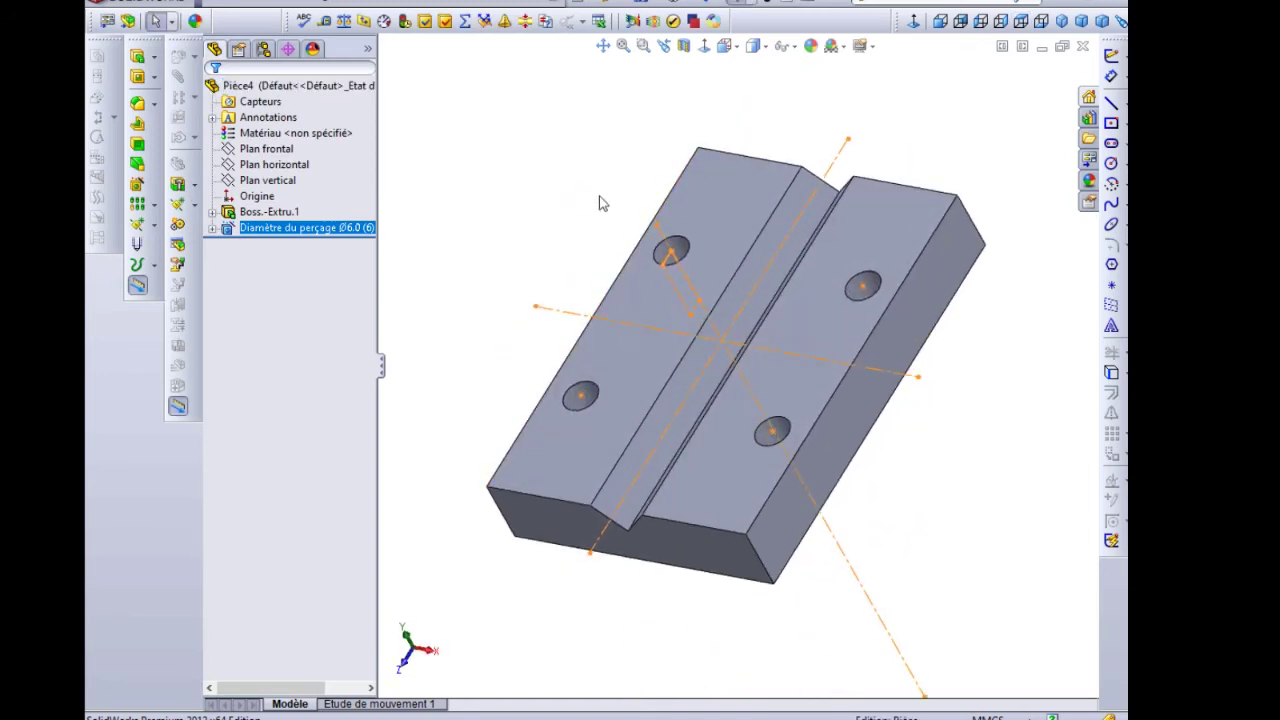
left_click(599, 200)
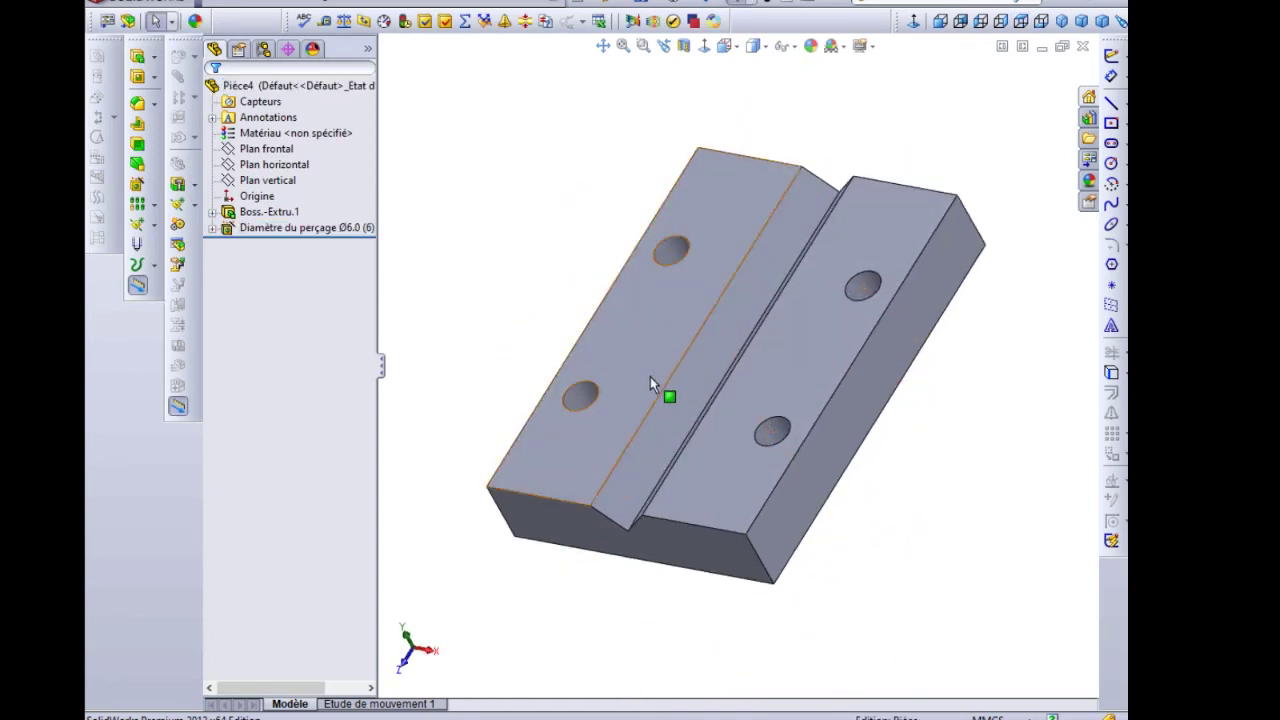
middle_click_drag(652, 378, 752, 296)
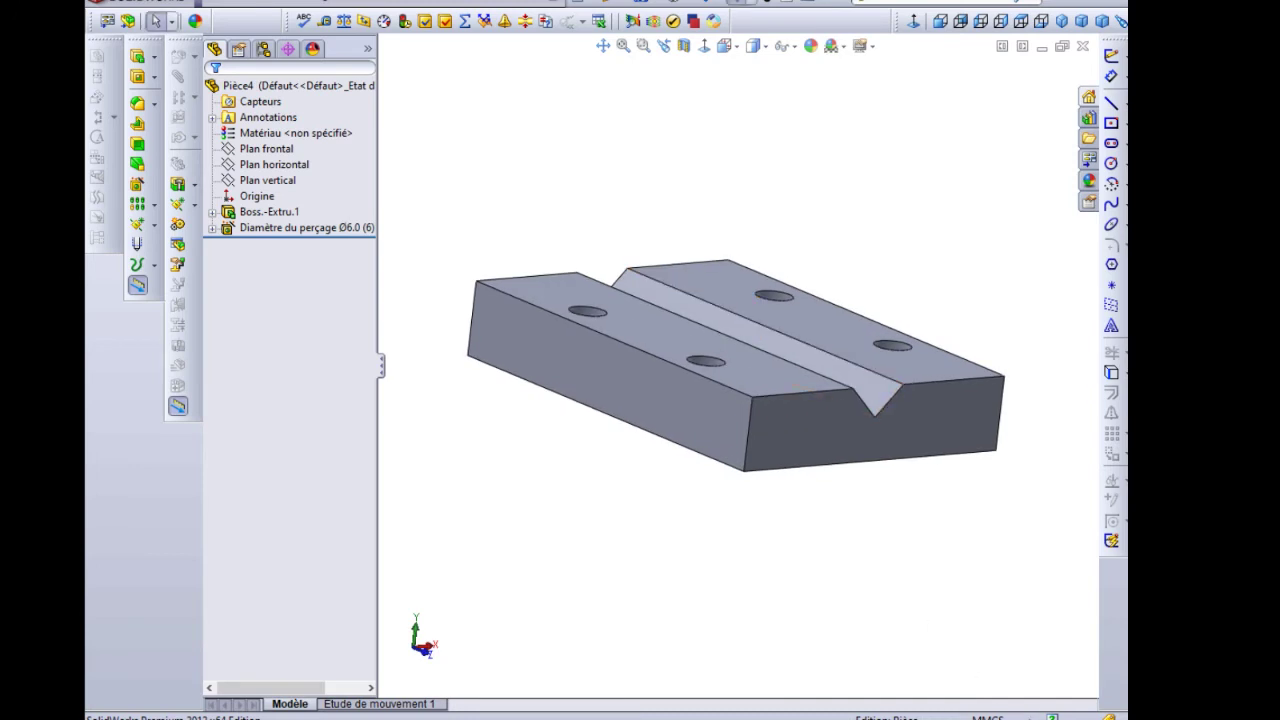
key("alt+Tab")
- Start a Hole Wizard tapped hole on the long side face with size M5
left_click(519, 336)
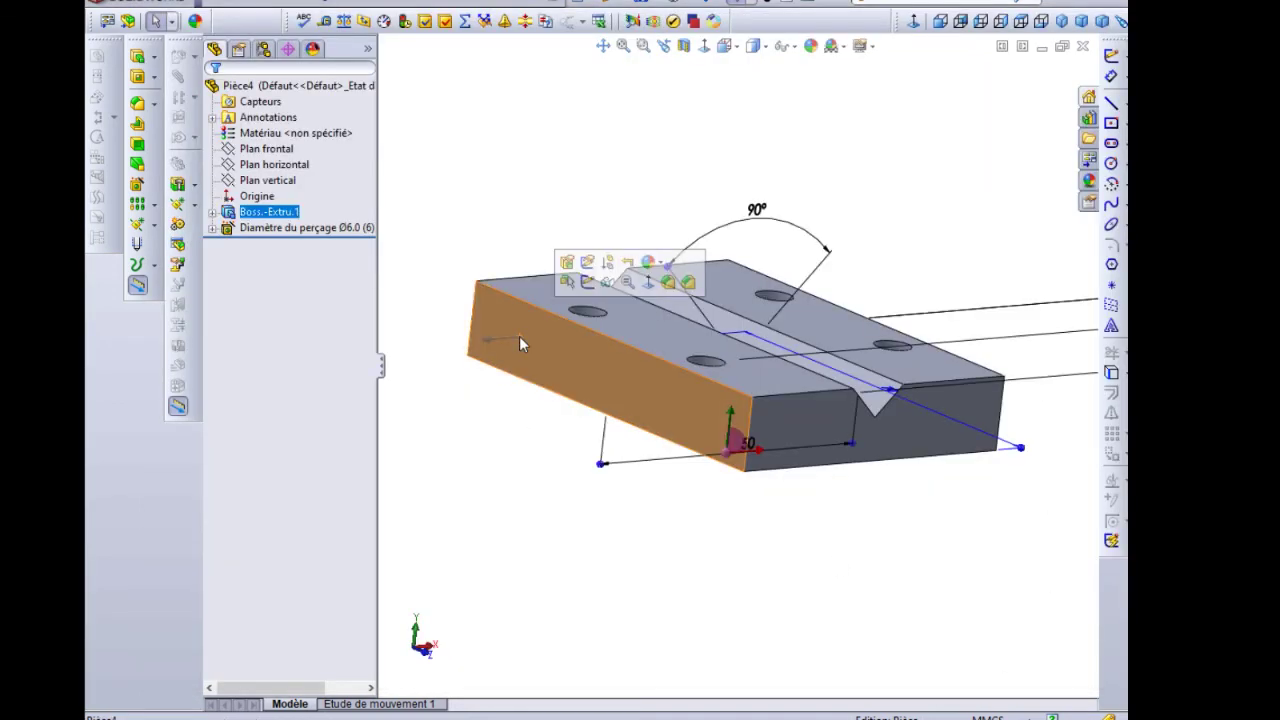
left_click(138, 185)
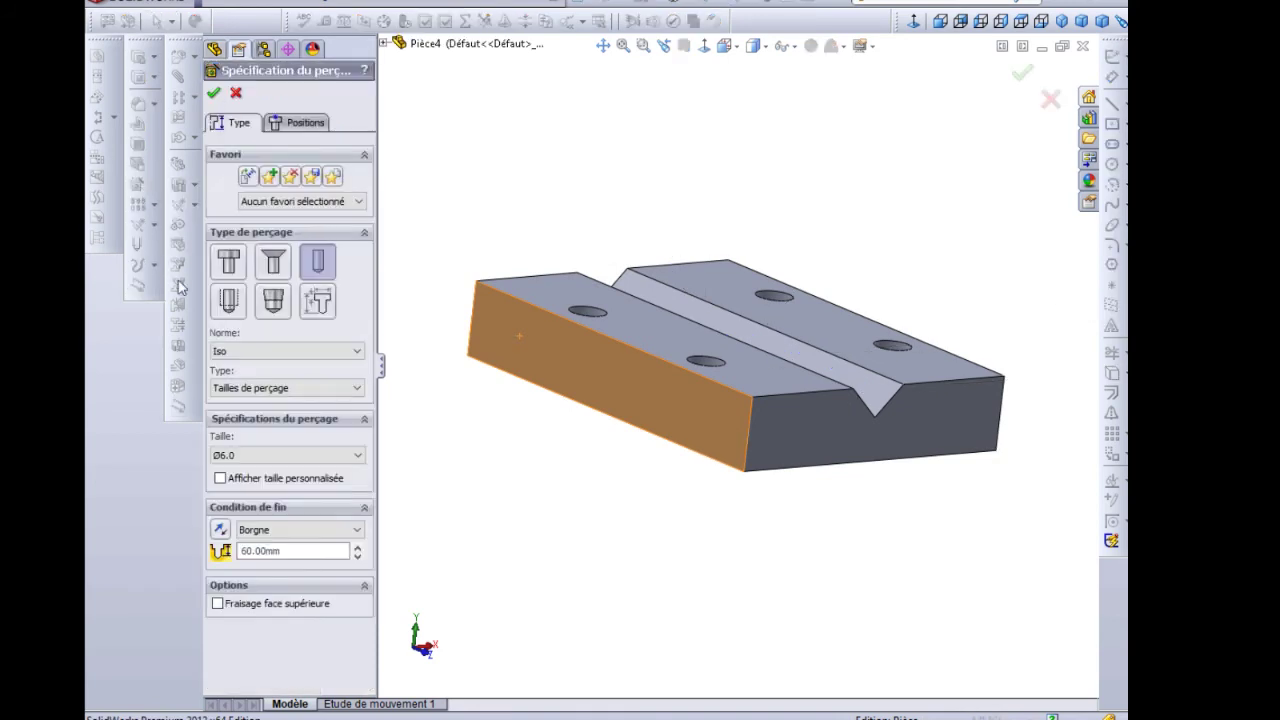
left_click(226, 304)
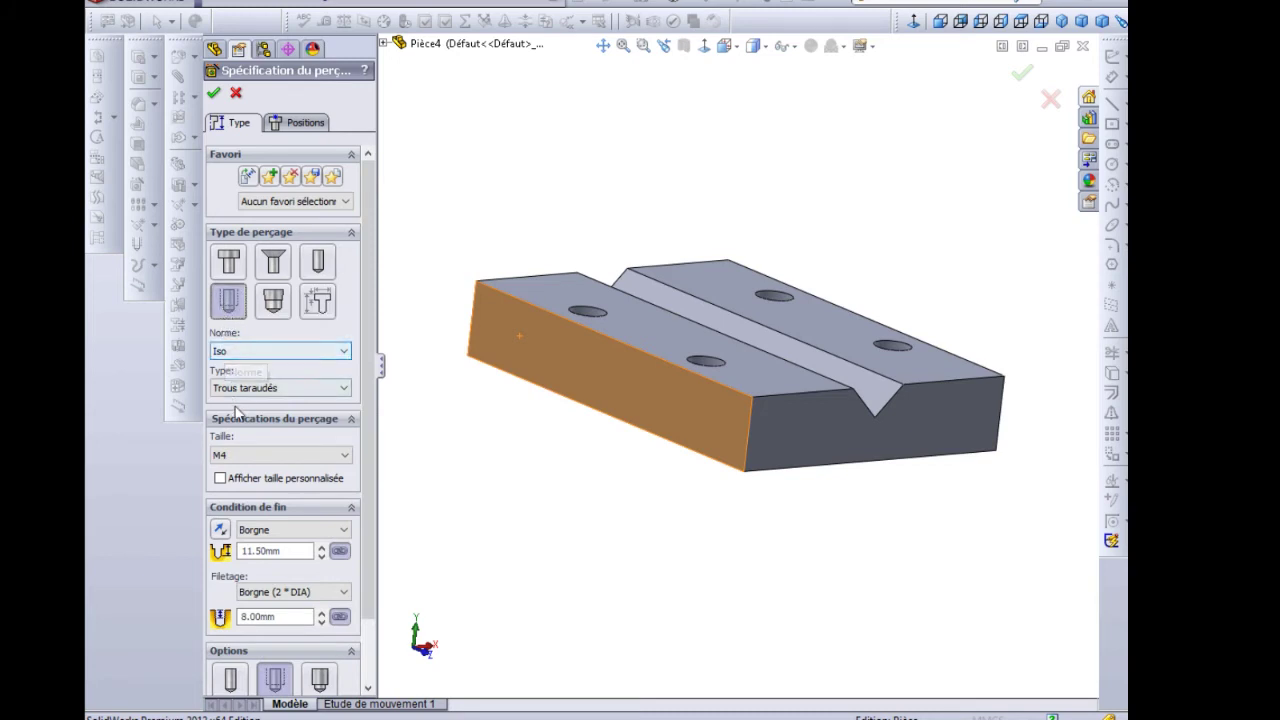
left_click(238, 458)
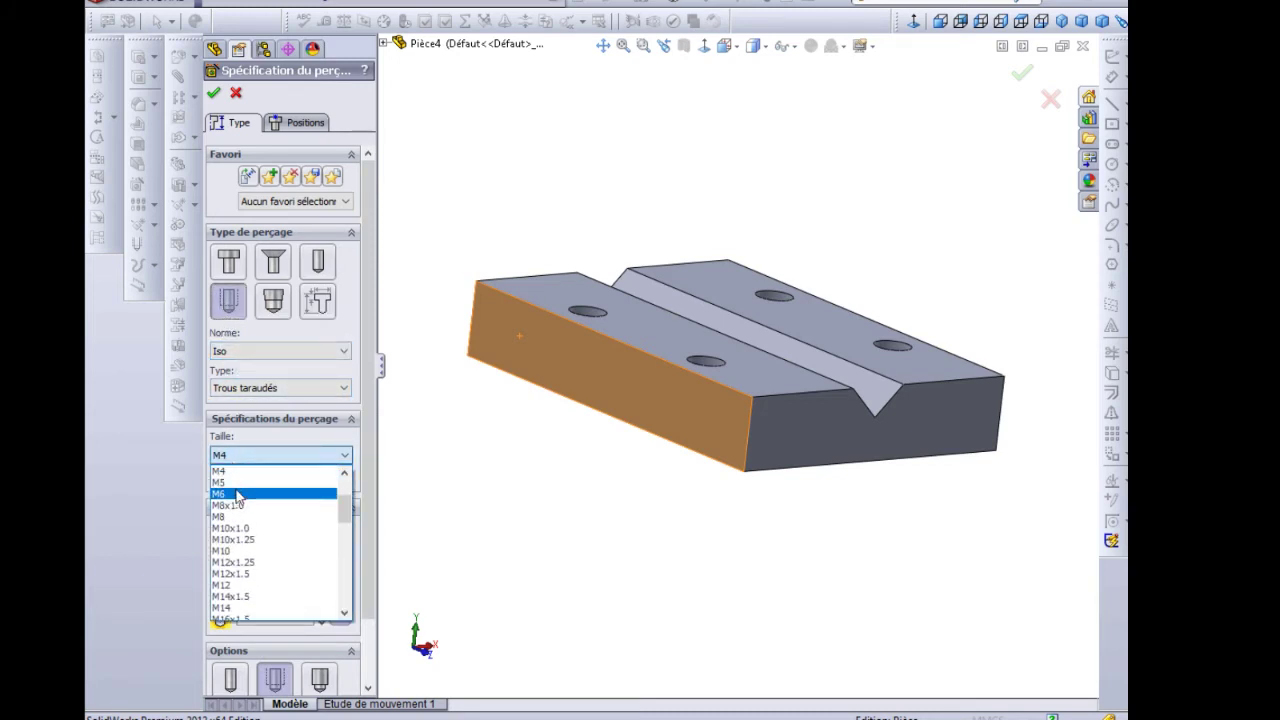
left_click(238, 483)
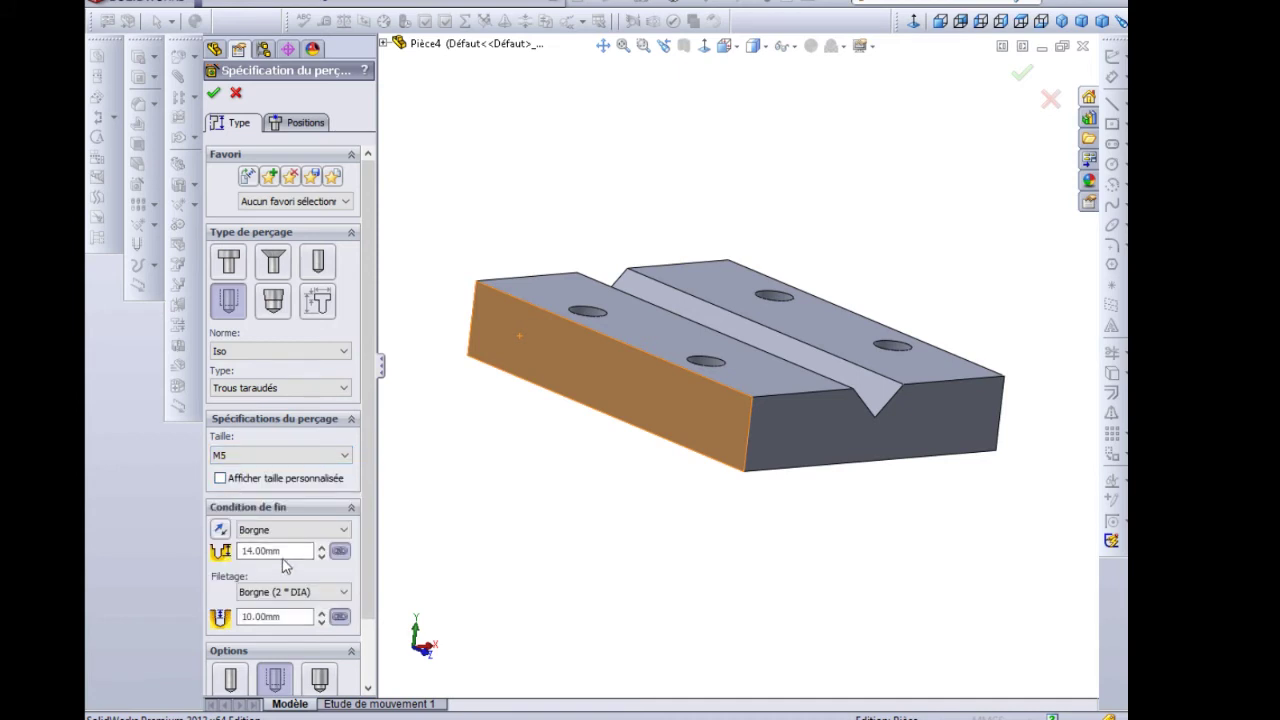
- Set the blind hole depth to 12.40 mm, per the reference drawing
left_click(1018, 707)
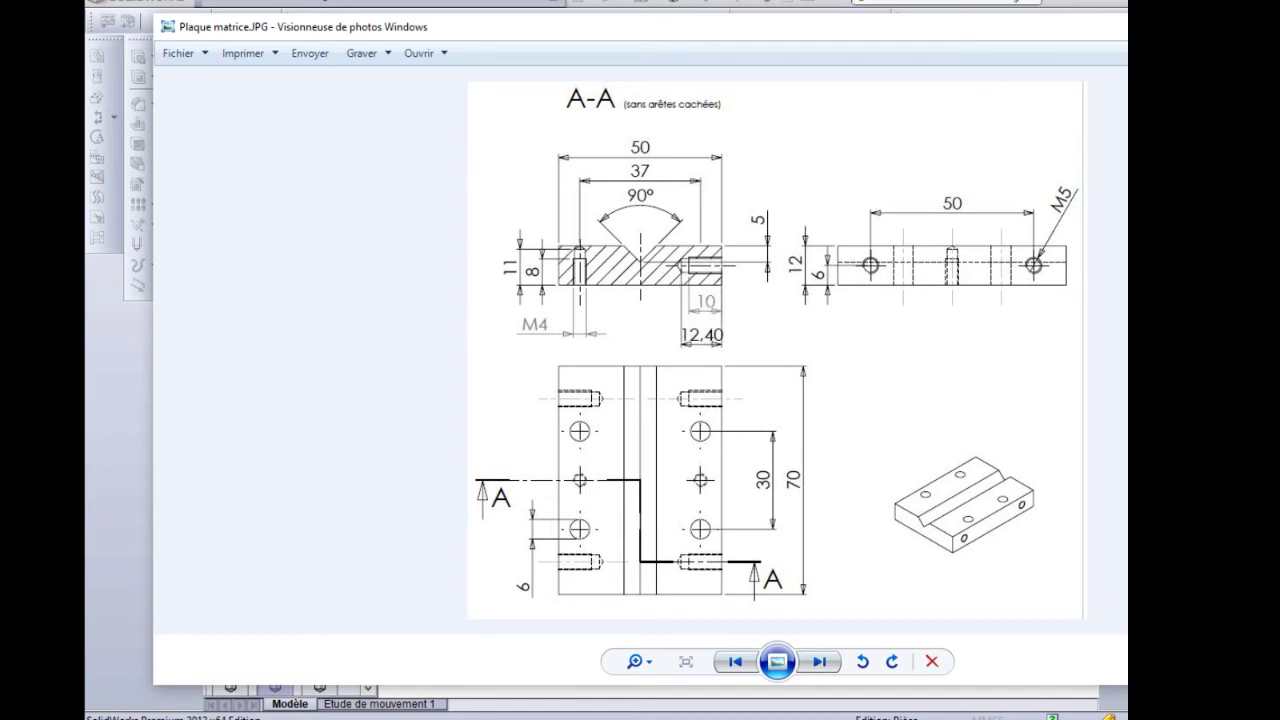
key("alt+F4")
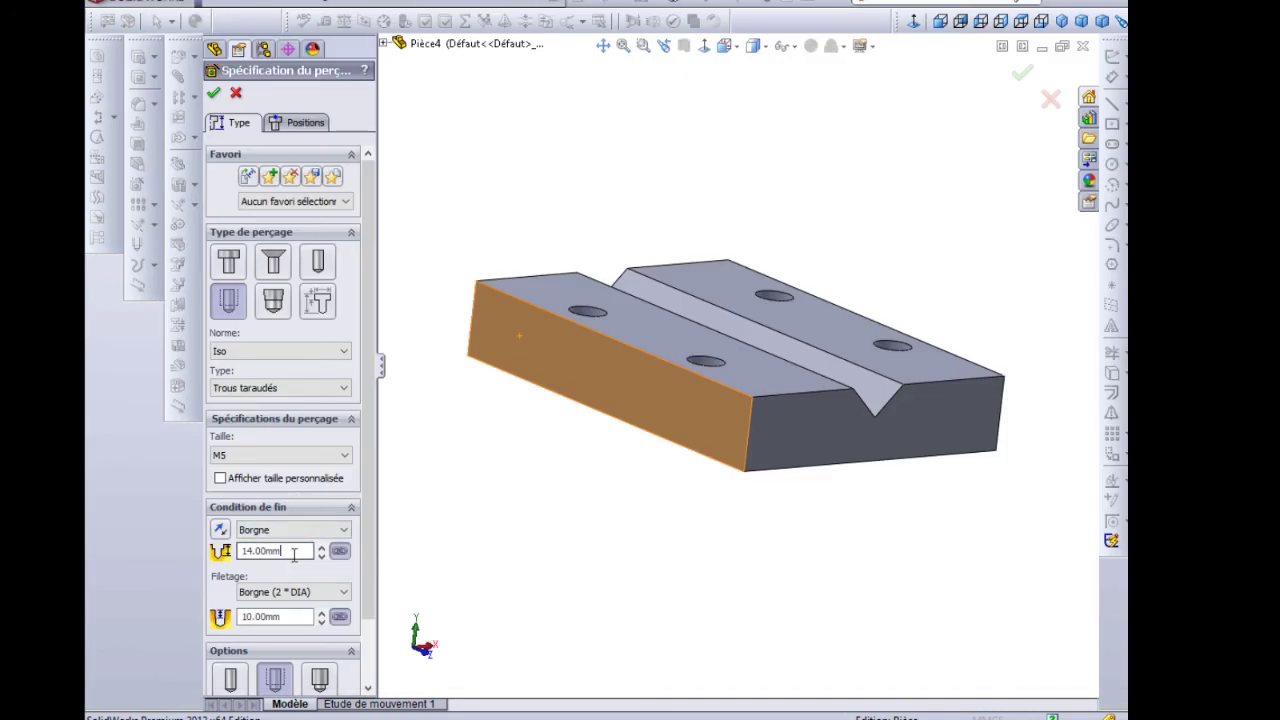
left_click_drag(294, 556, 228, 548)
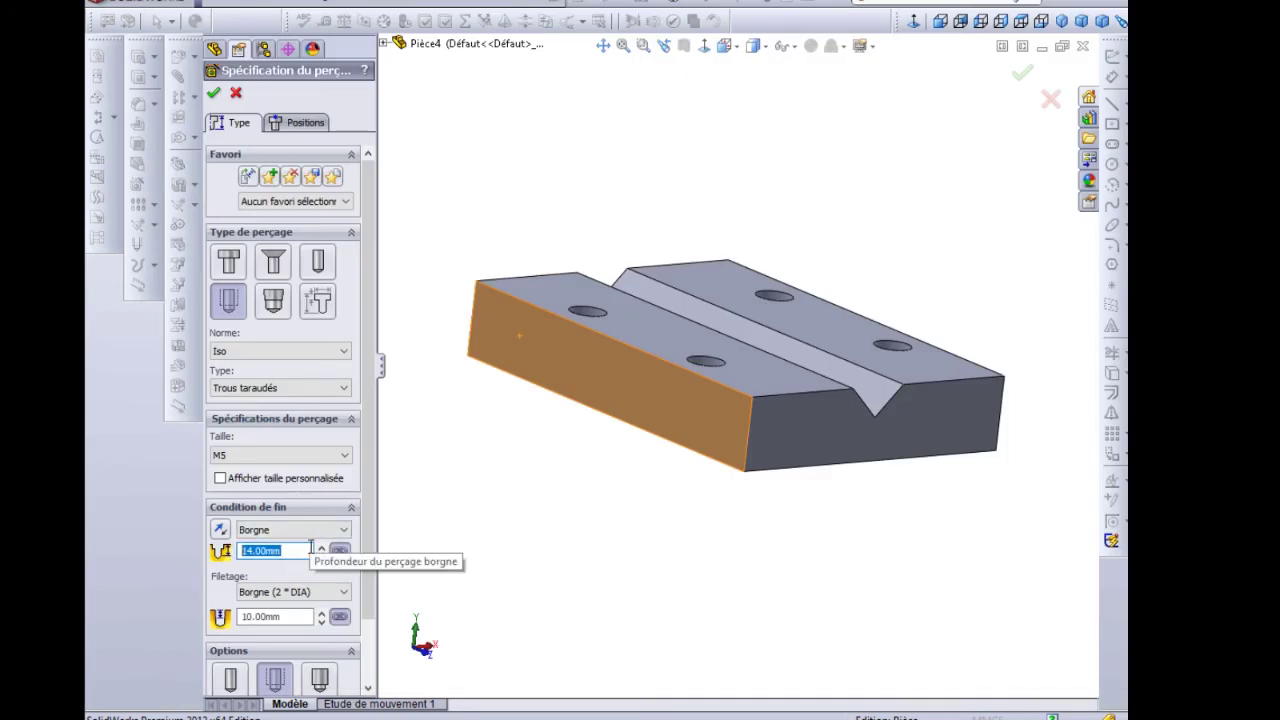
type("12.4")
left_click(256, 616)
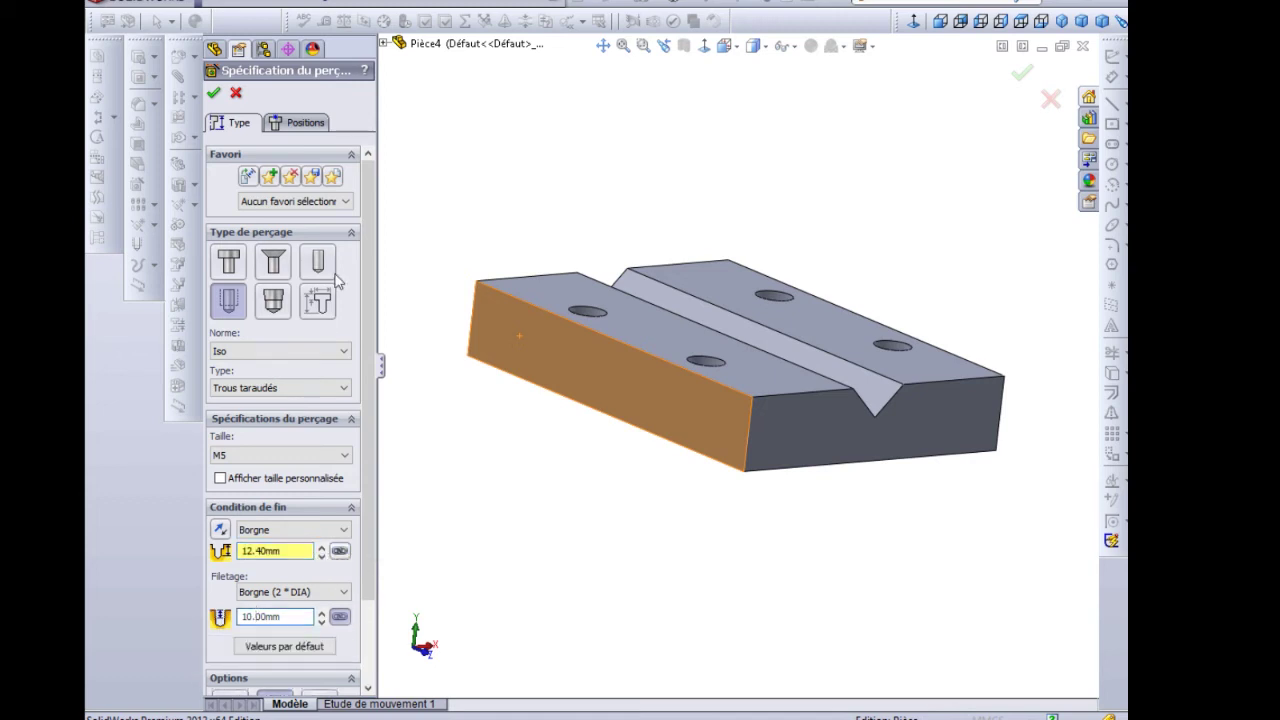
left_click(300, 124)
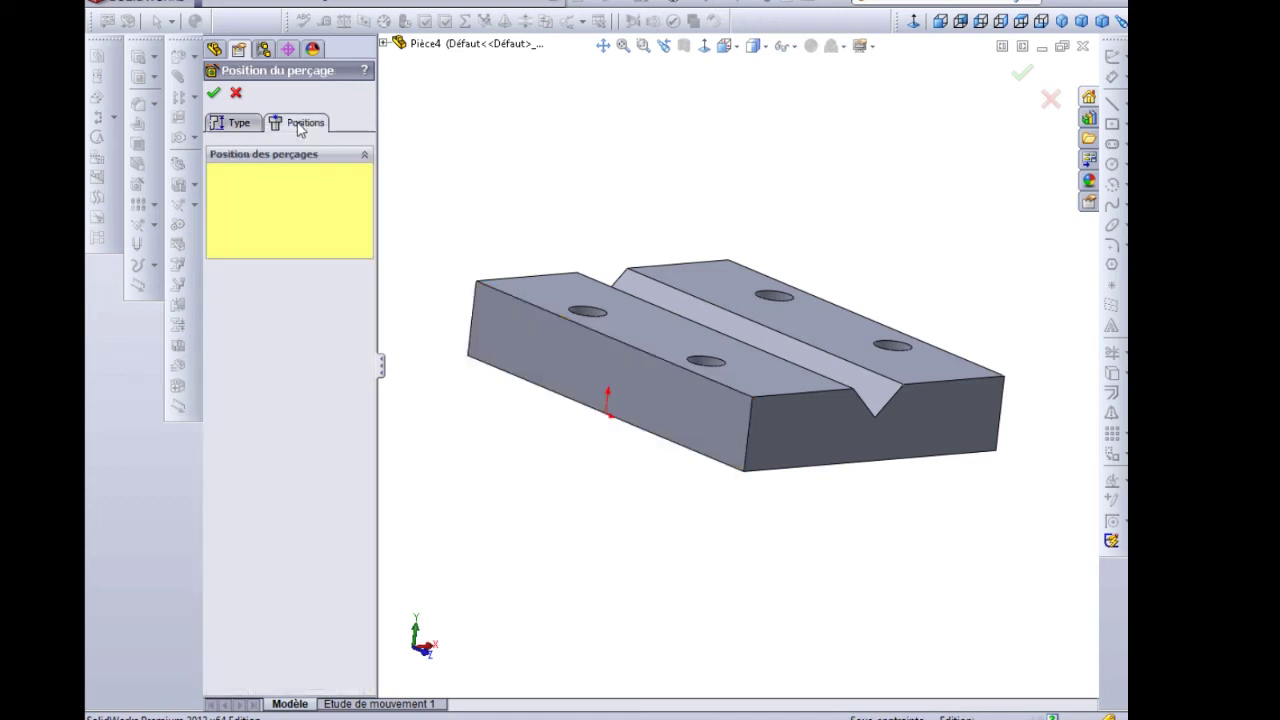
- Place the first M5 hole point on the side face and draw a vertical centreline through the origin
left_click(512, 340)
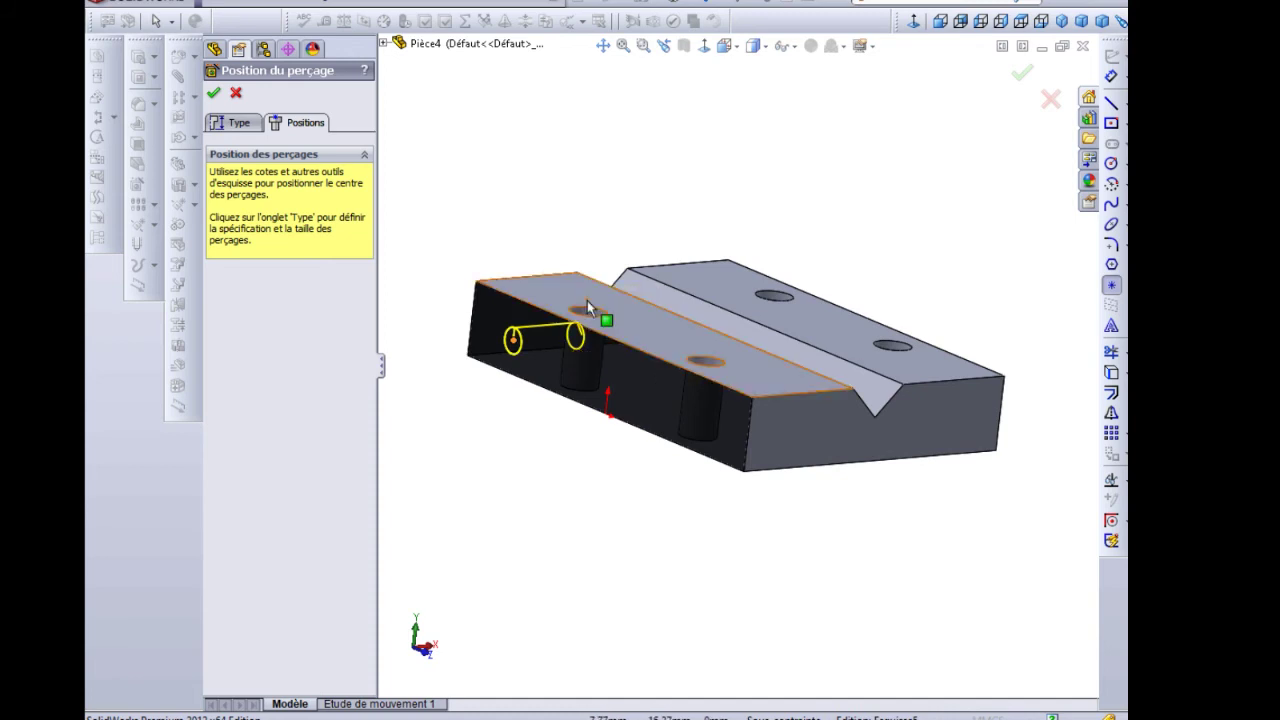
left_click(704, 46)
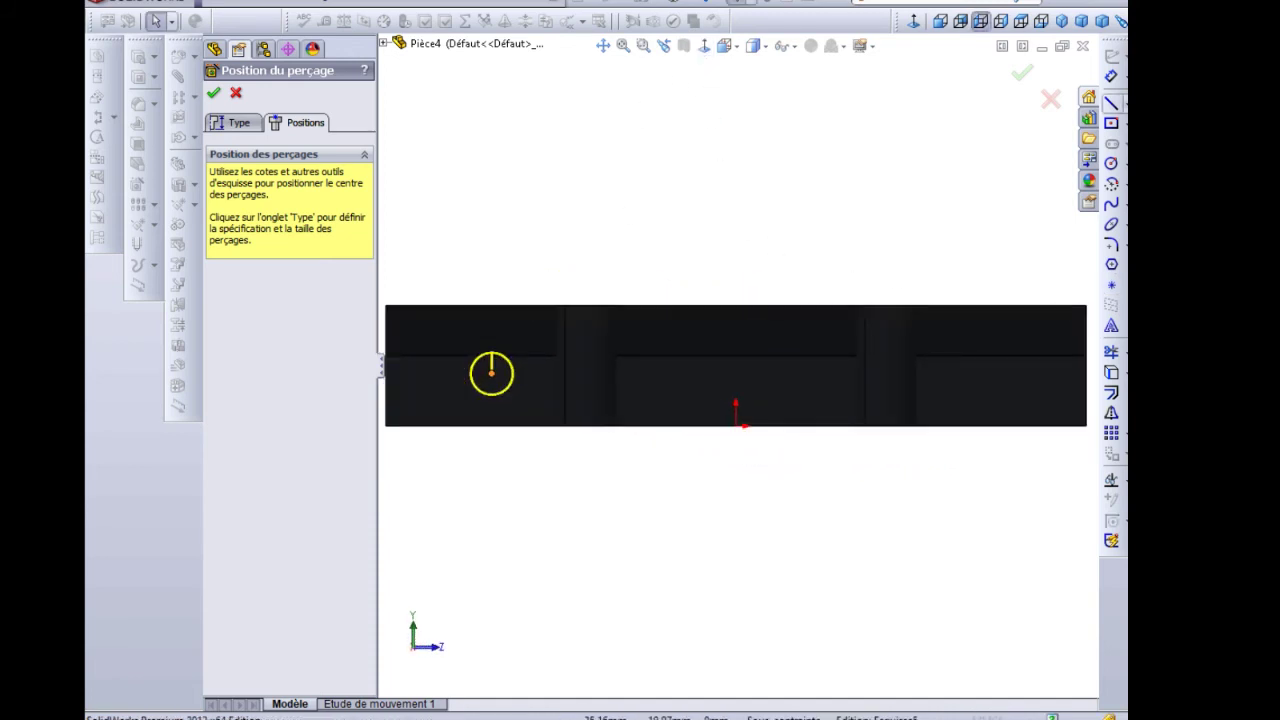
left_click(1111, 103)
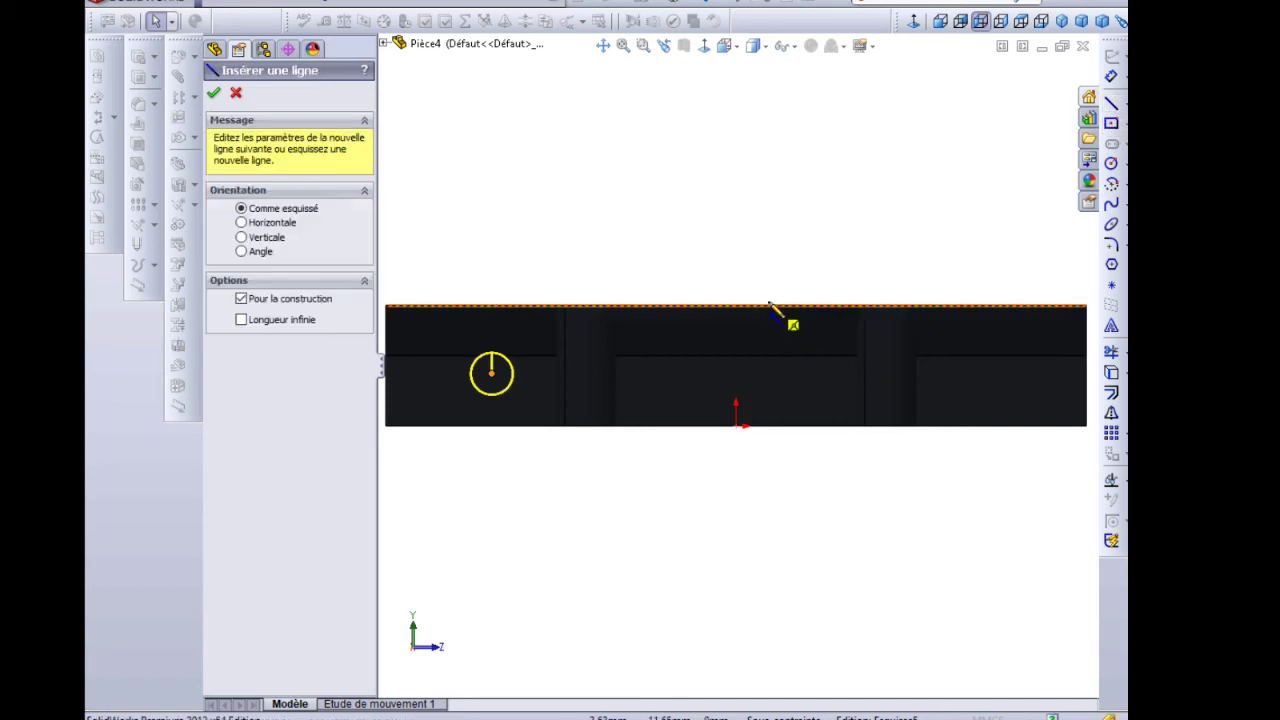
left_click(736, 253)
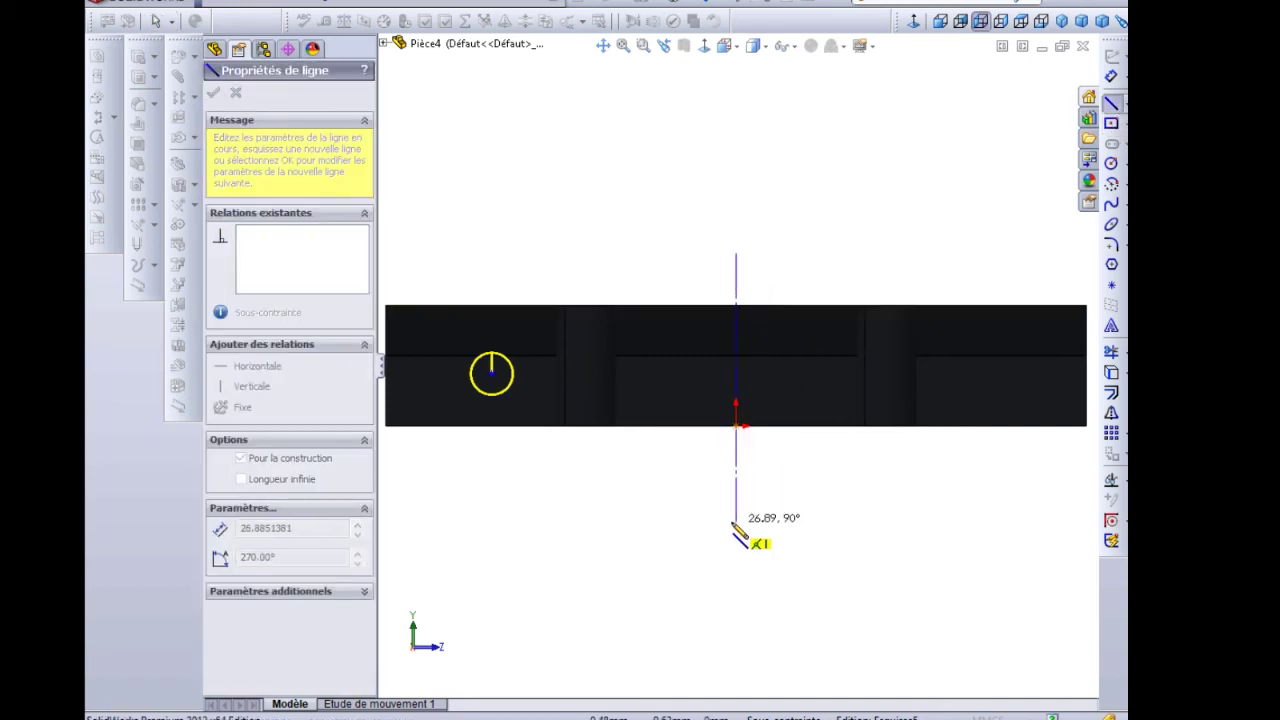
left_click(736, 521)
key("Escape")
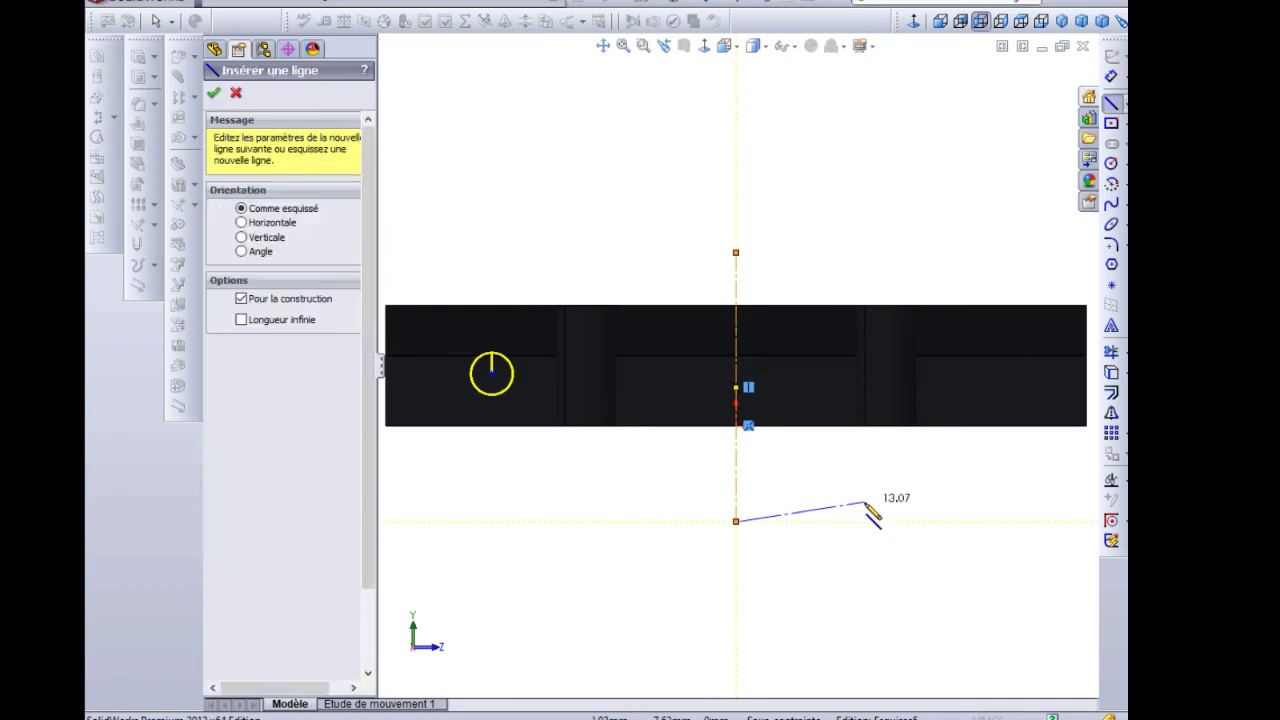
key("Escape")
- Mirror the hole point across the vertical centreline to create the second one
left_click(490, 373)
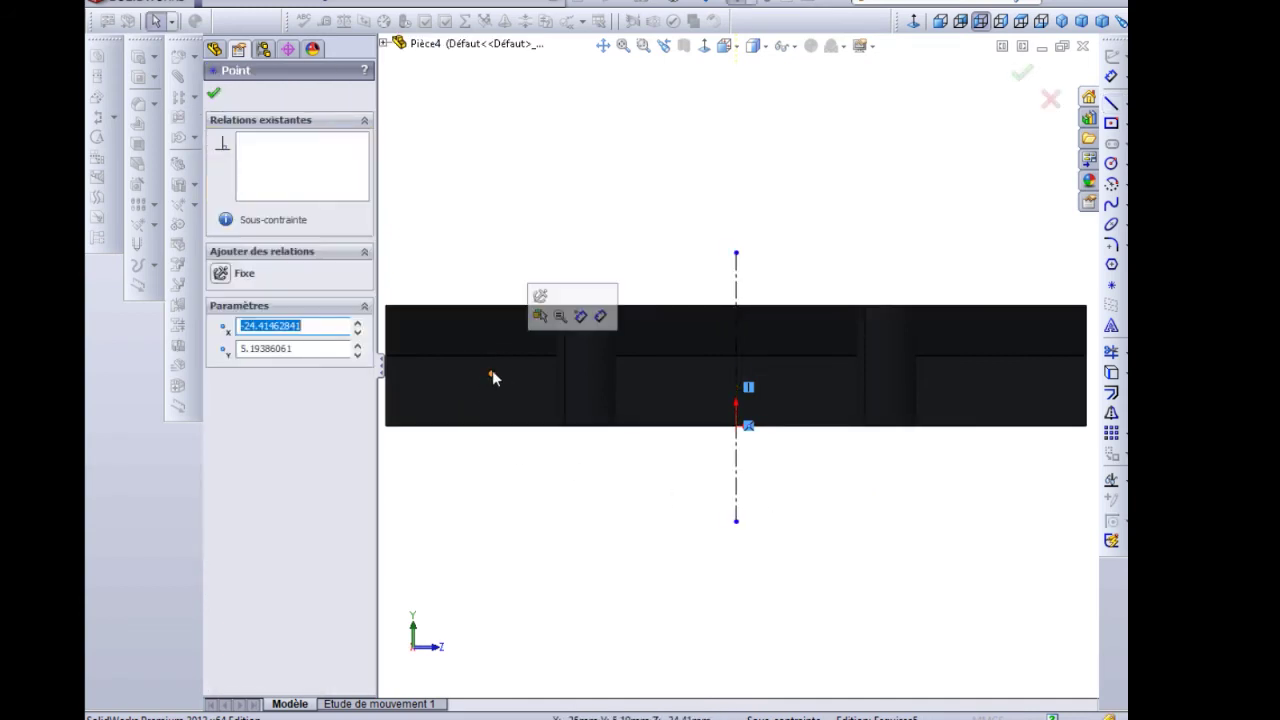
left_click(737, 295, "ctrl")
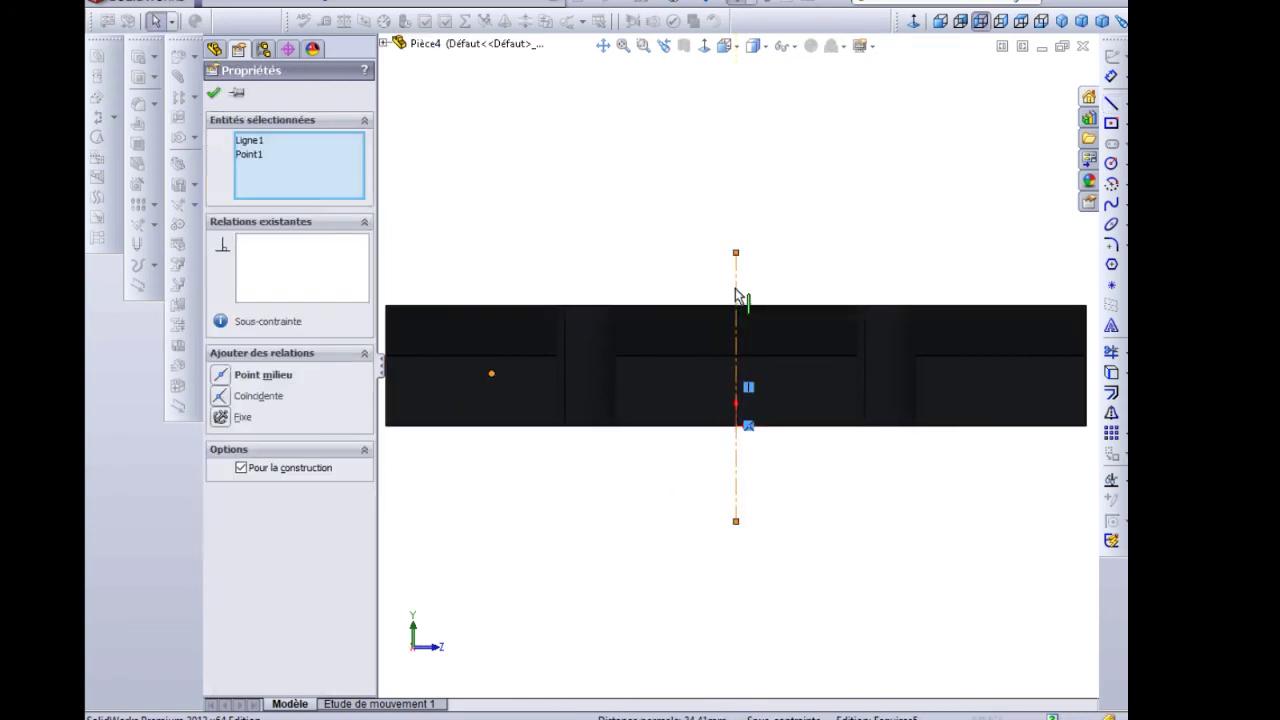
left_click(1111, 413)
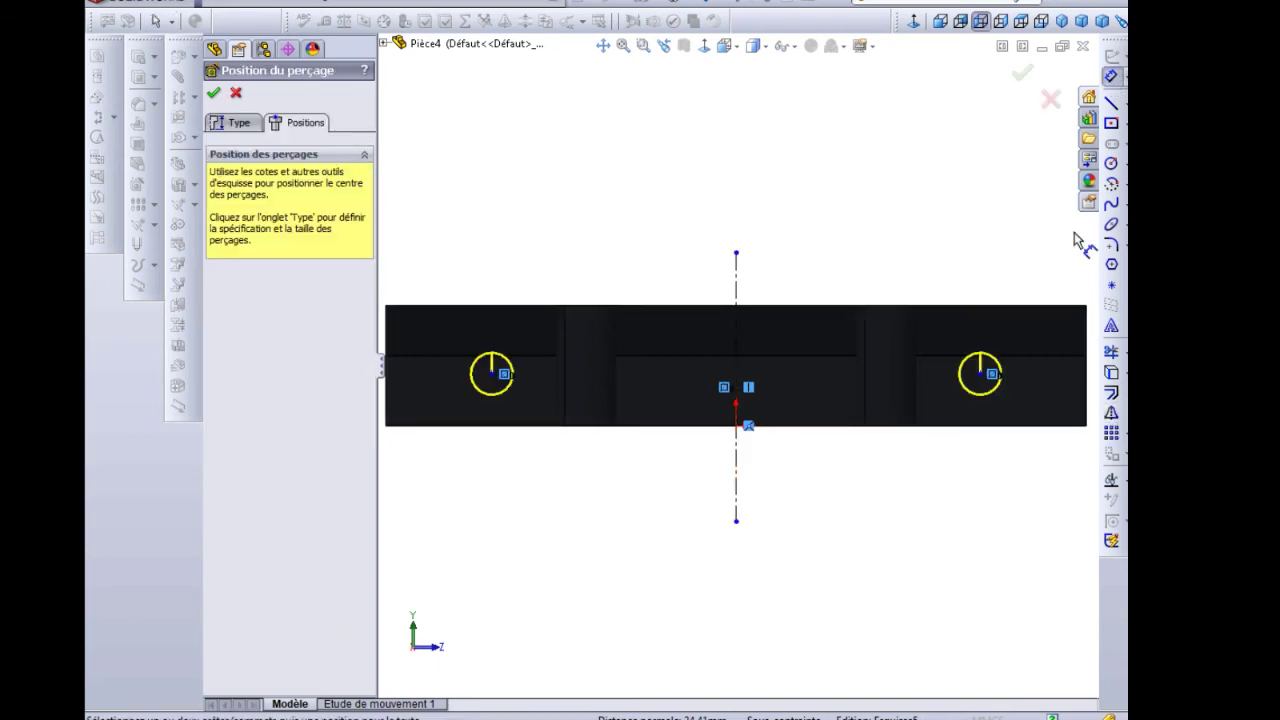
- Dimension the two M5 hole centres 50 mm apart
left_click(749, 387)
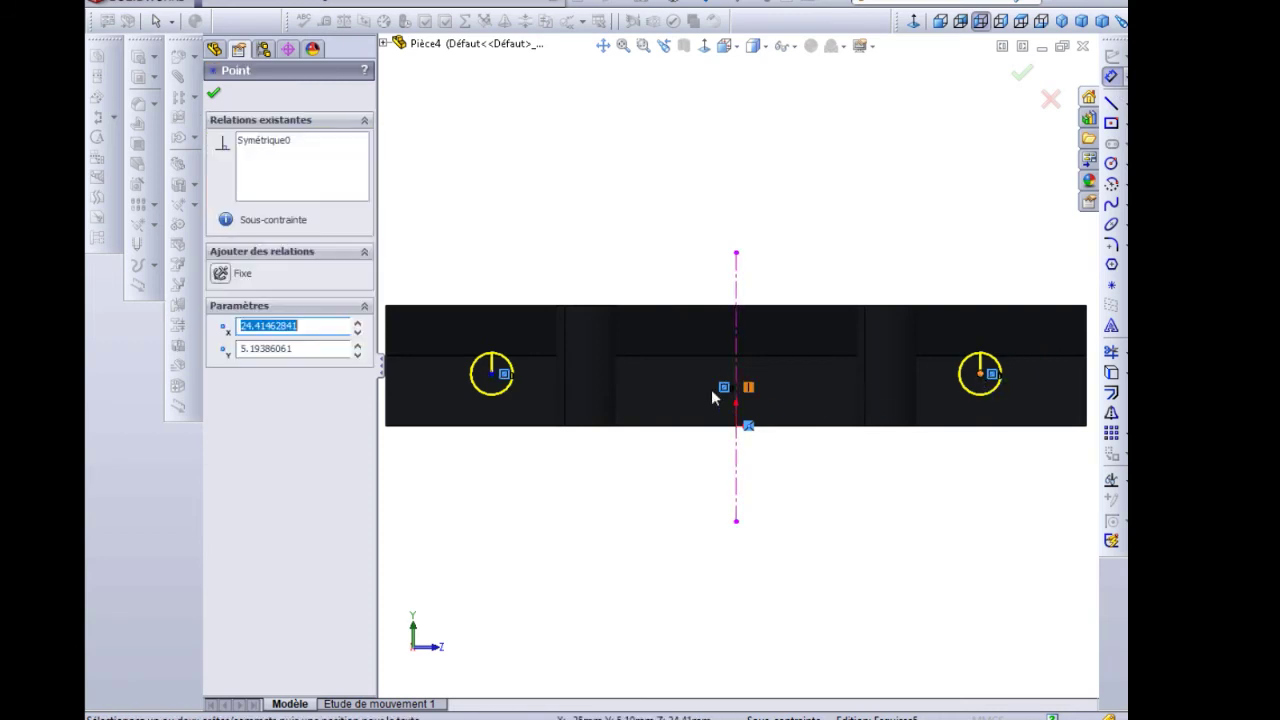
left_click(492, 373)
left_click(724, 200)
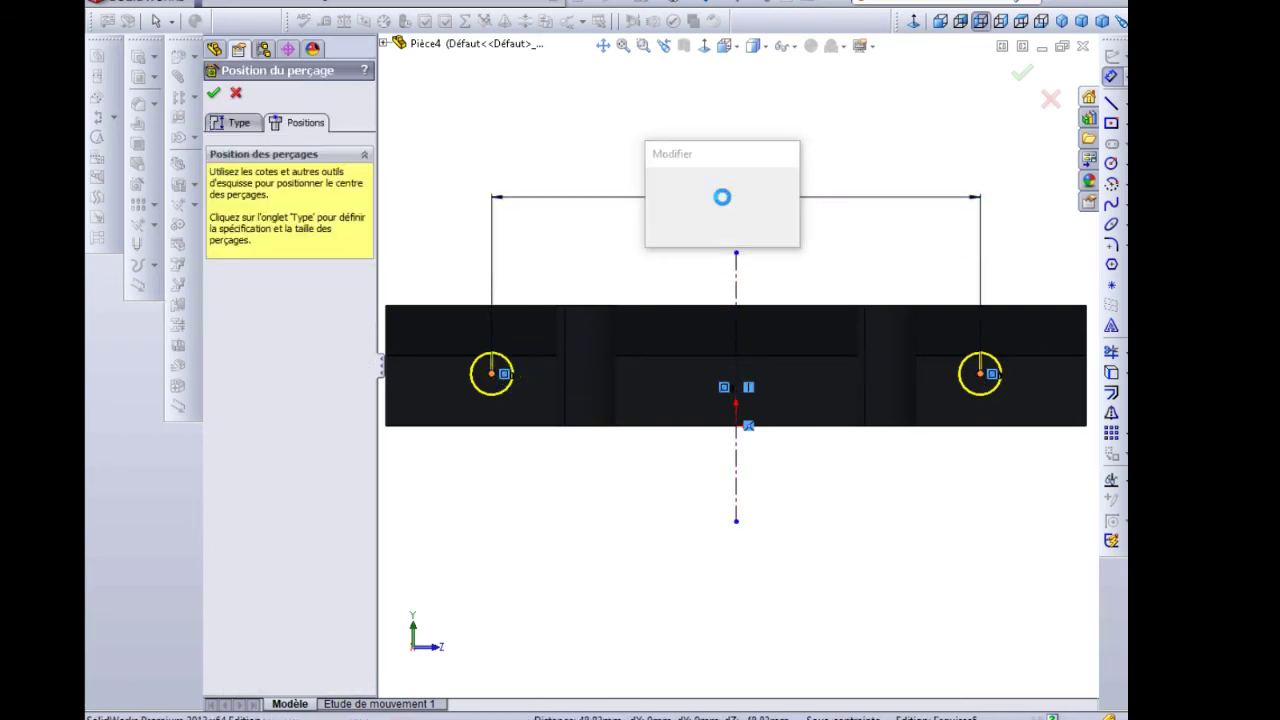
type("50")
key("Return")
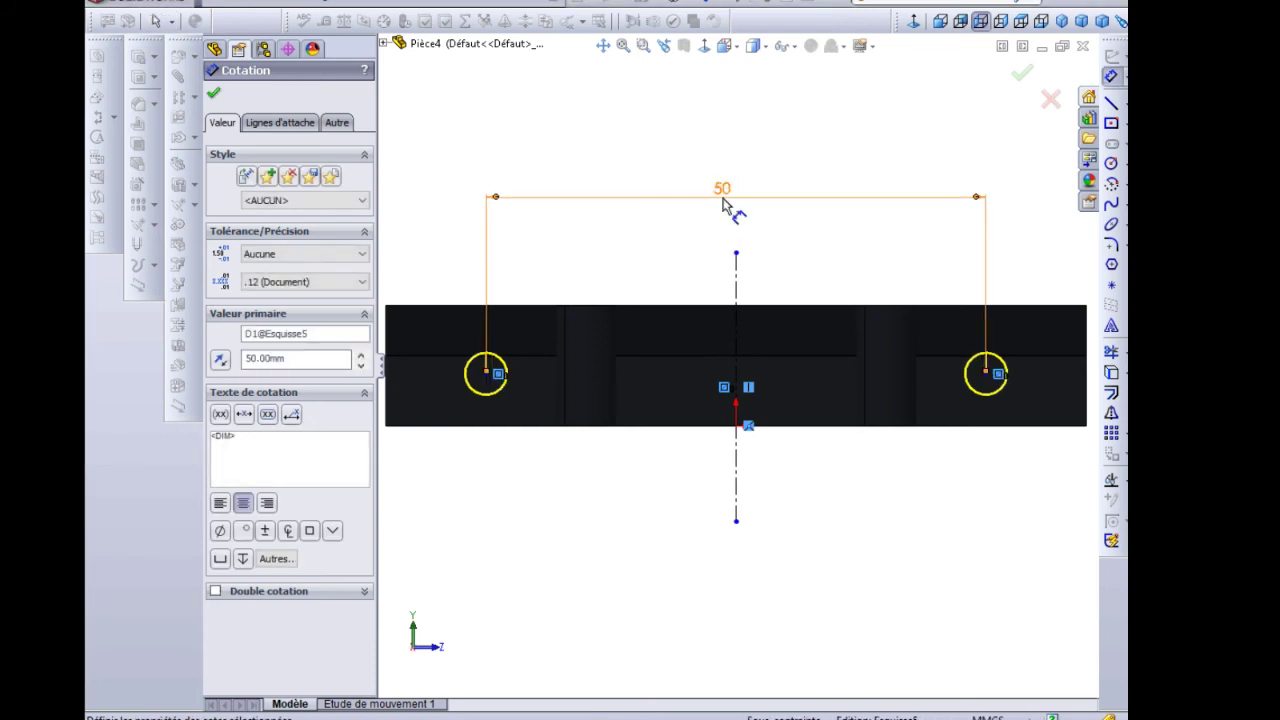
key("z")
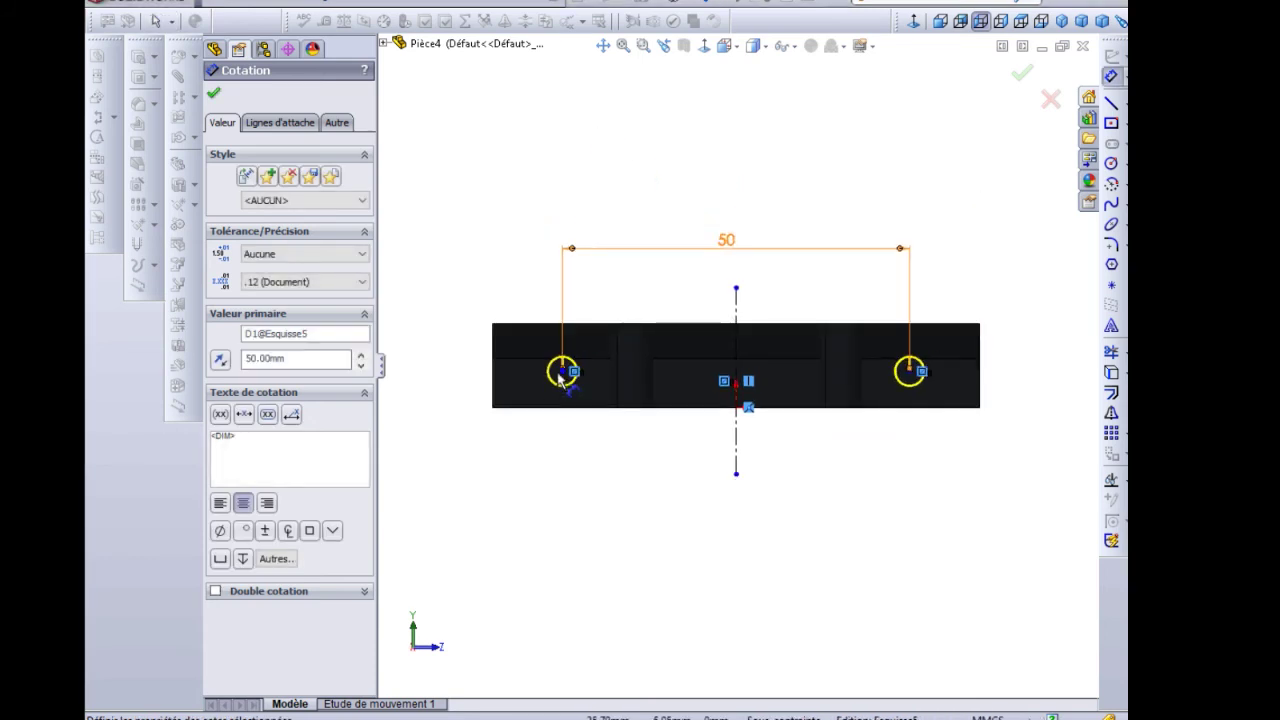
left_click(565, 374)
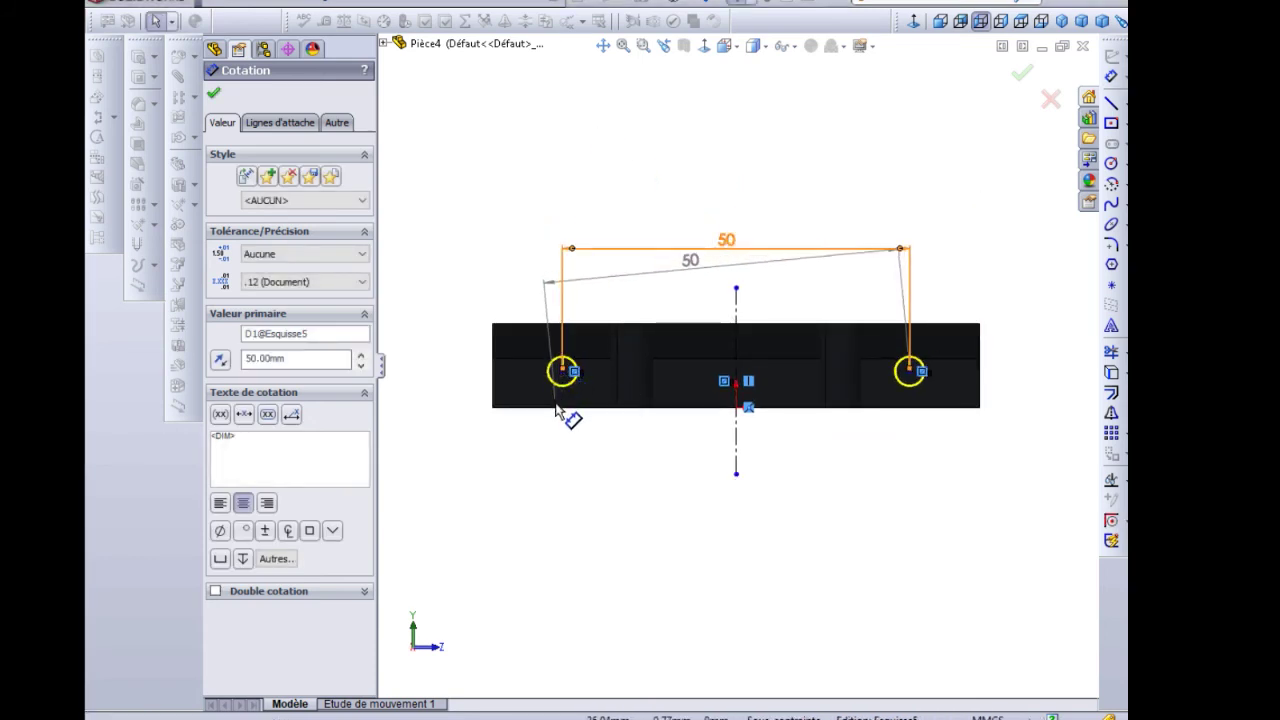
key("Escape")
key("Escape")
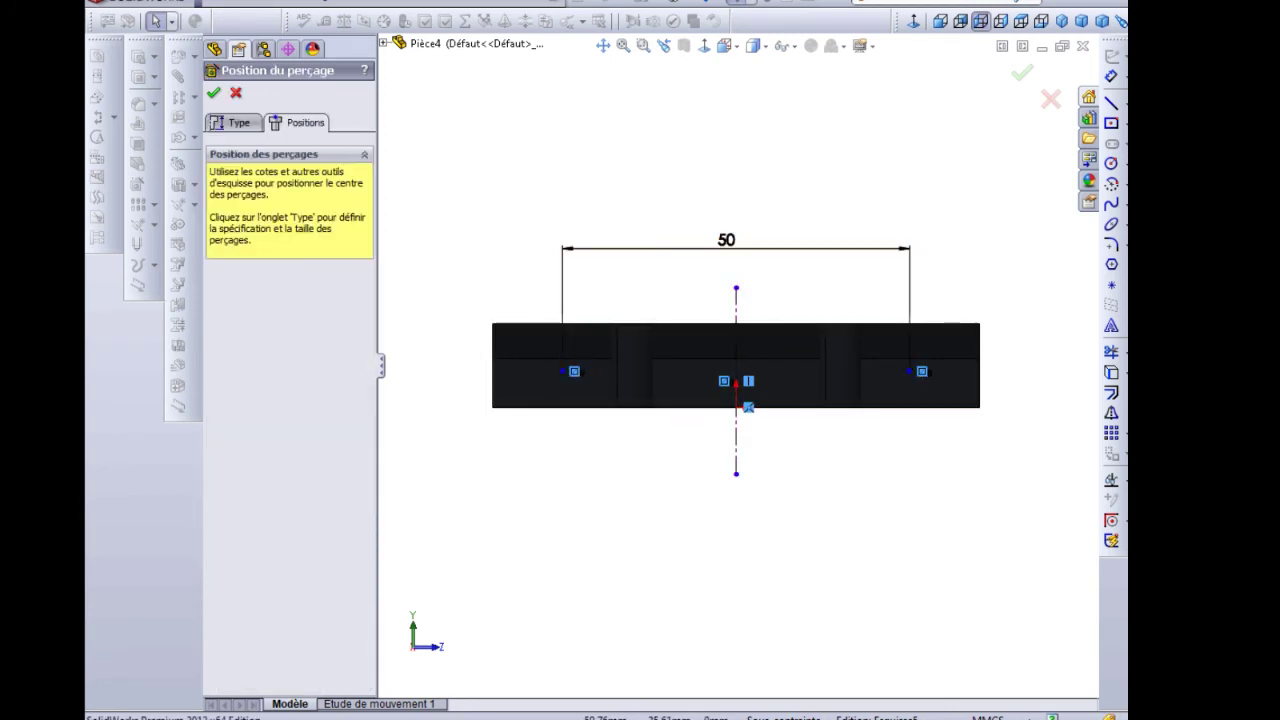
- Dimension the left hole centre 6 mm above the bottom edge, checking the reference drawing
left_click(1111, 78)
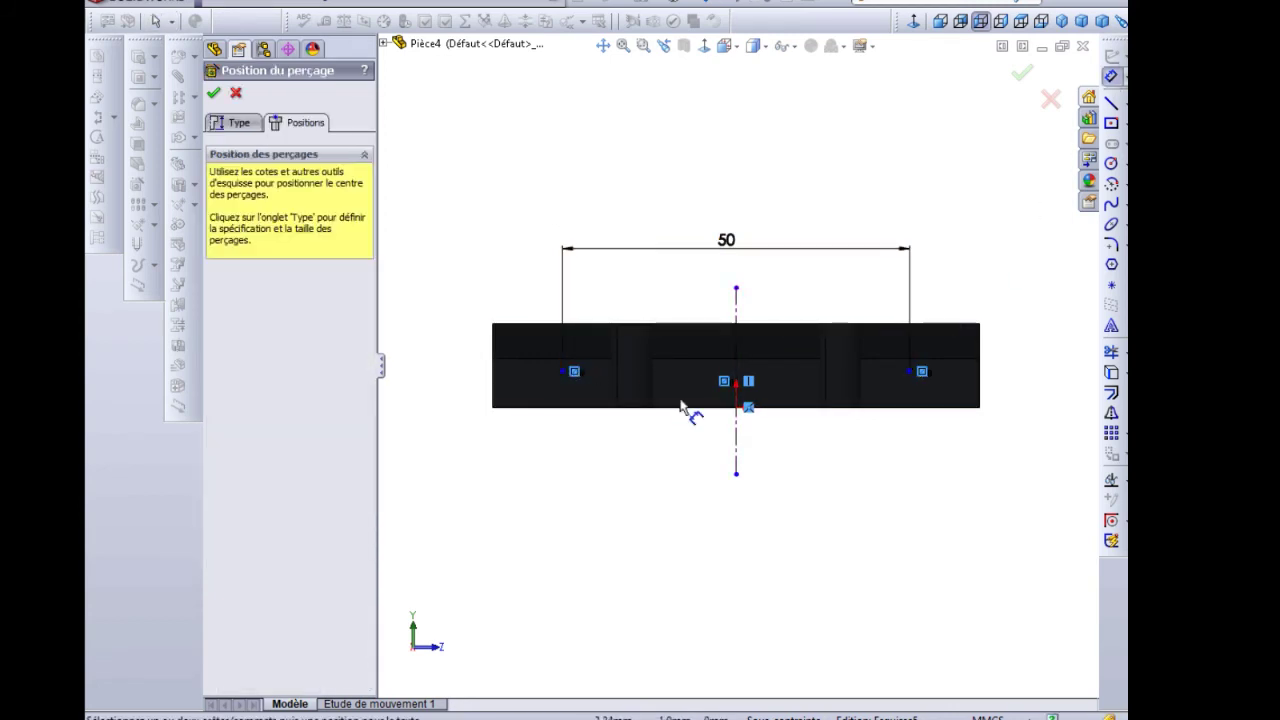
left_click(566, 372)
left_click(590, 407)
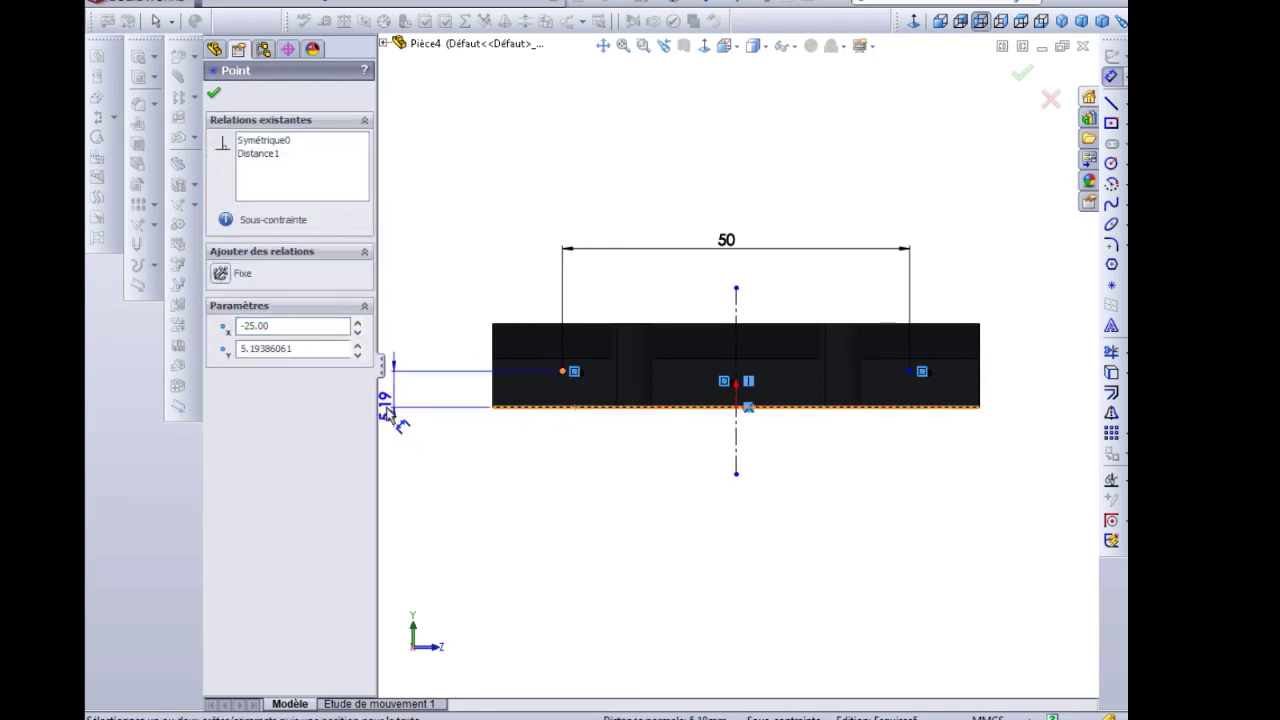
left_click(440, 388)
key("Return")
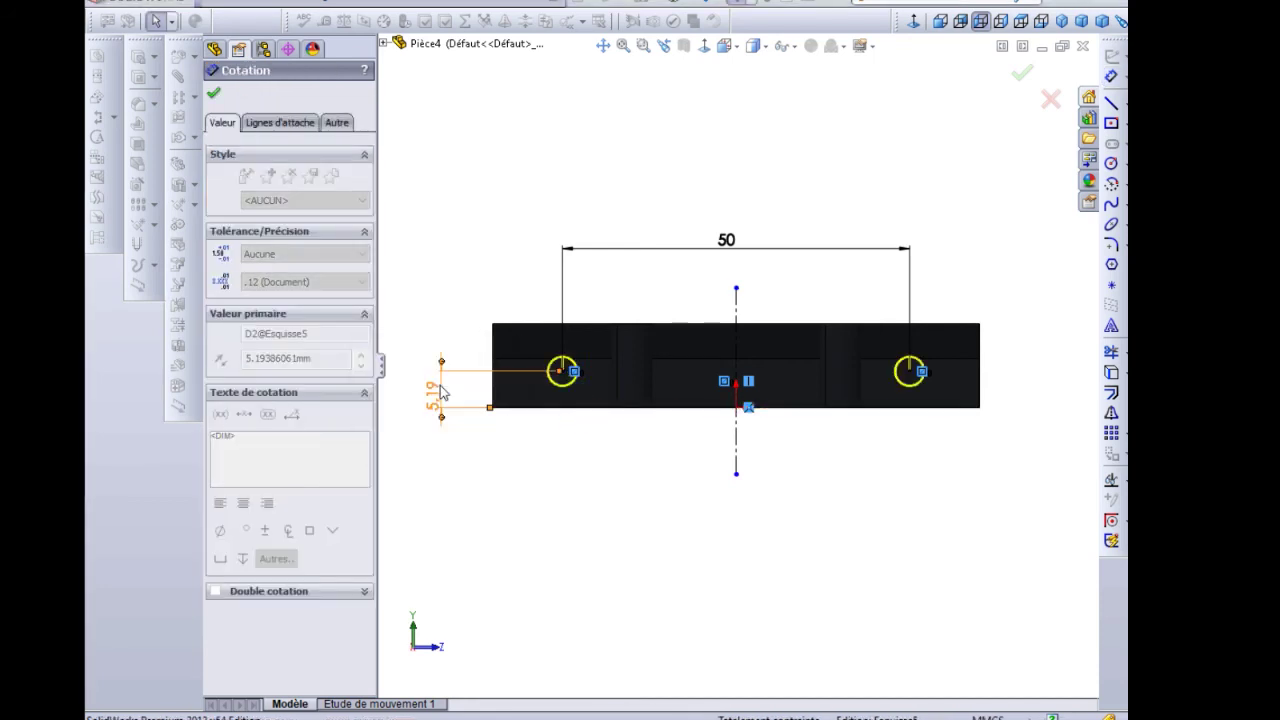
key("alt+Tab")
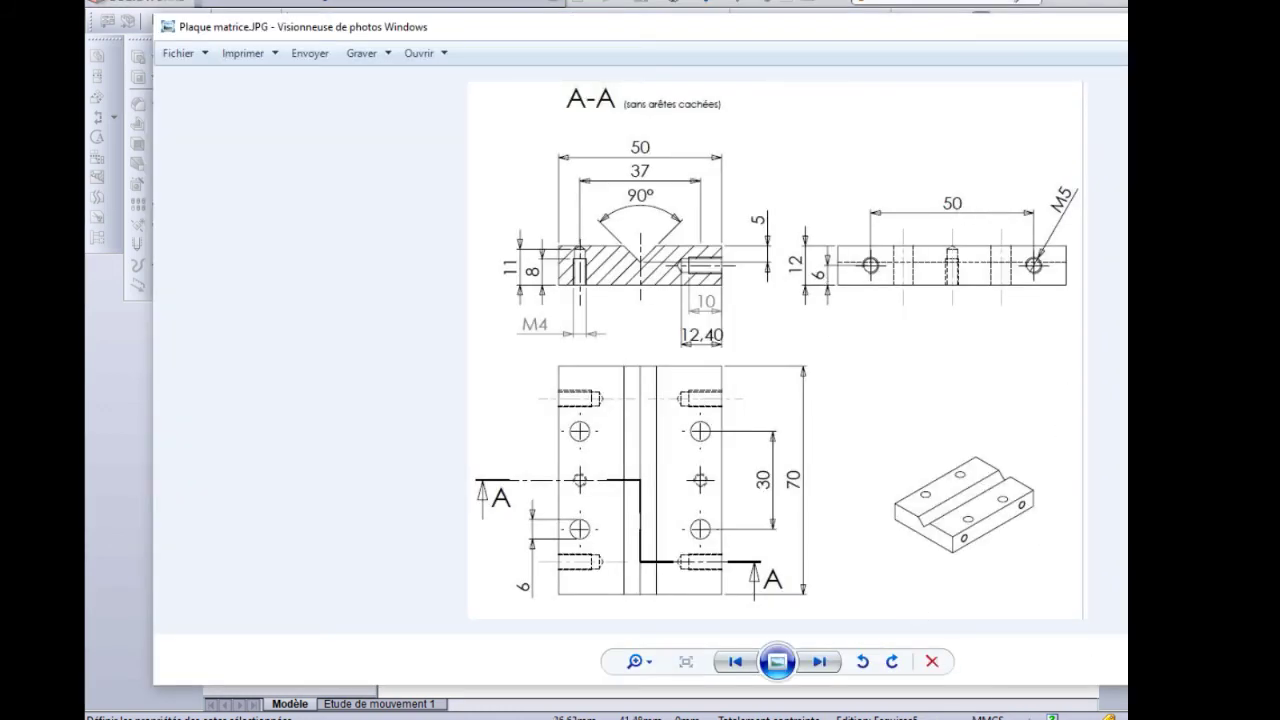
key("alt+Tab")
key("Escape")
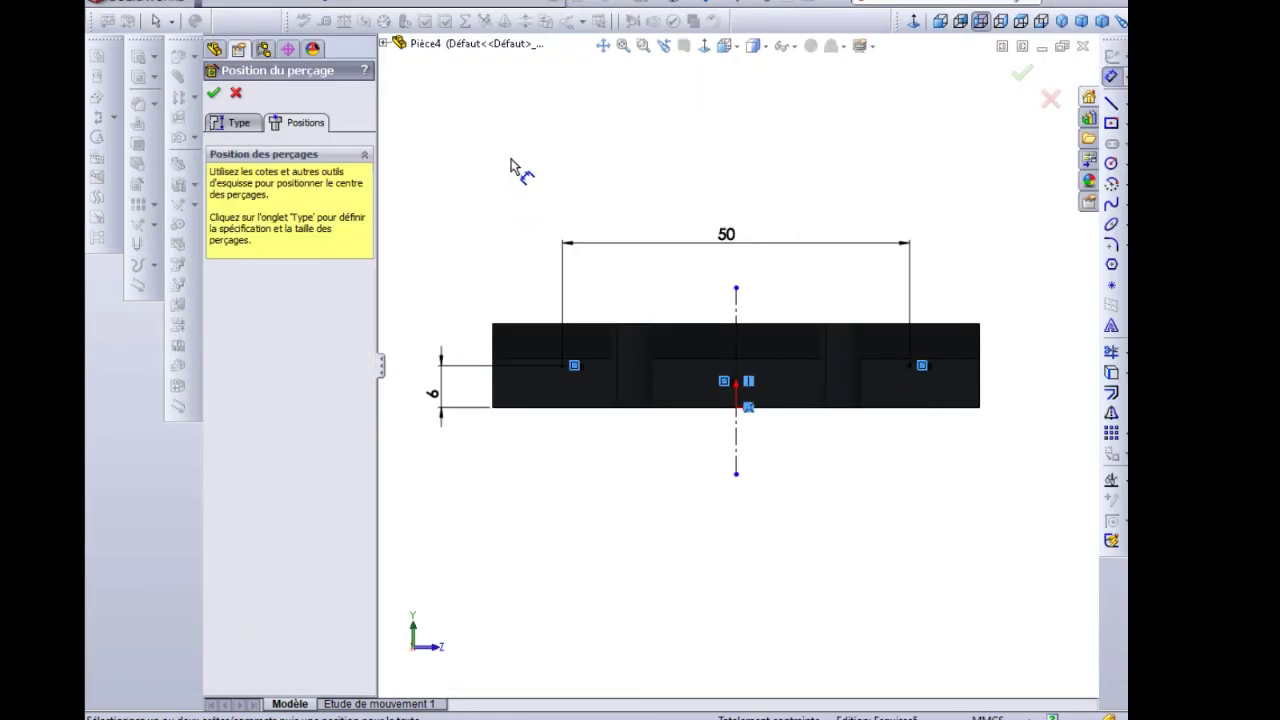
- Confirm the M5 tapped hole feature and orbit the part into 3D
left_click(215, 95)
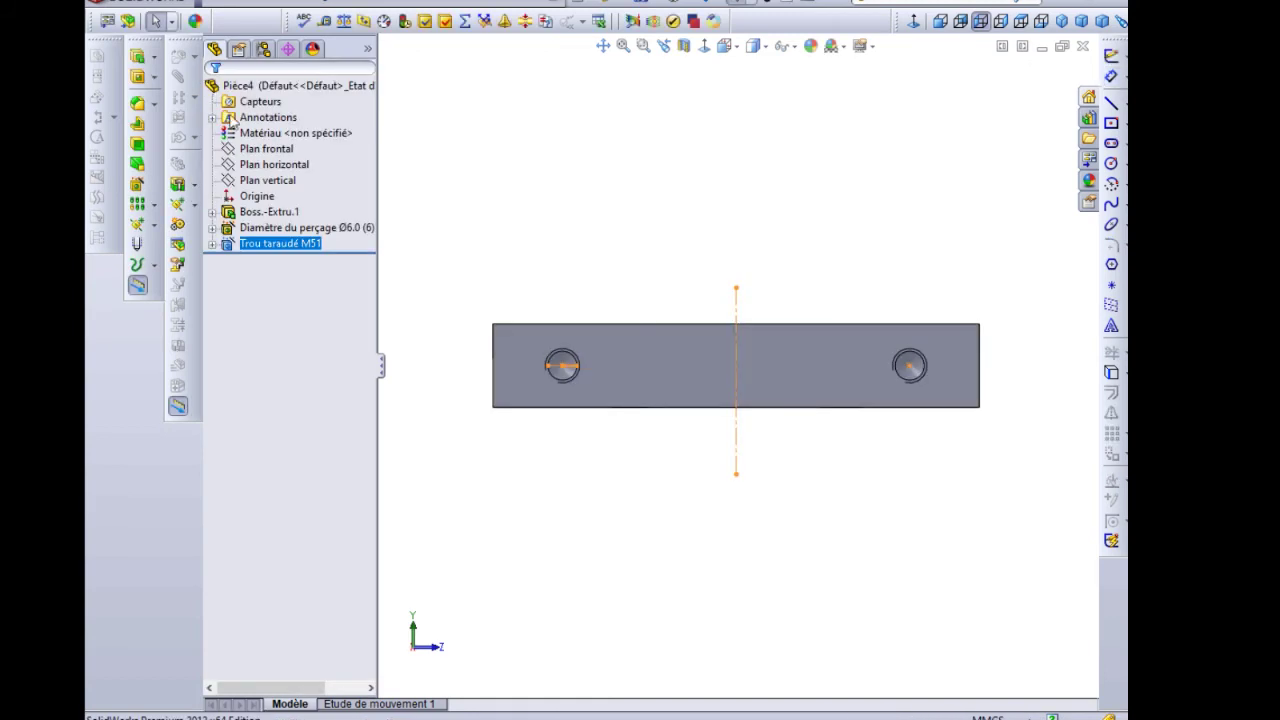
mouse_move(785, 320)
middle_mouse_down()
mouse_move(730, 337)
mouse_move(690, 422)
middle_mouse_up()
scroll(520, 409, "down", 1)
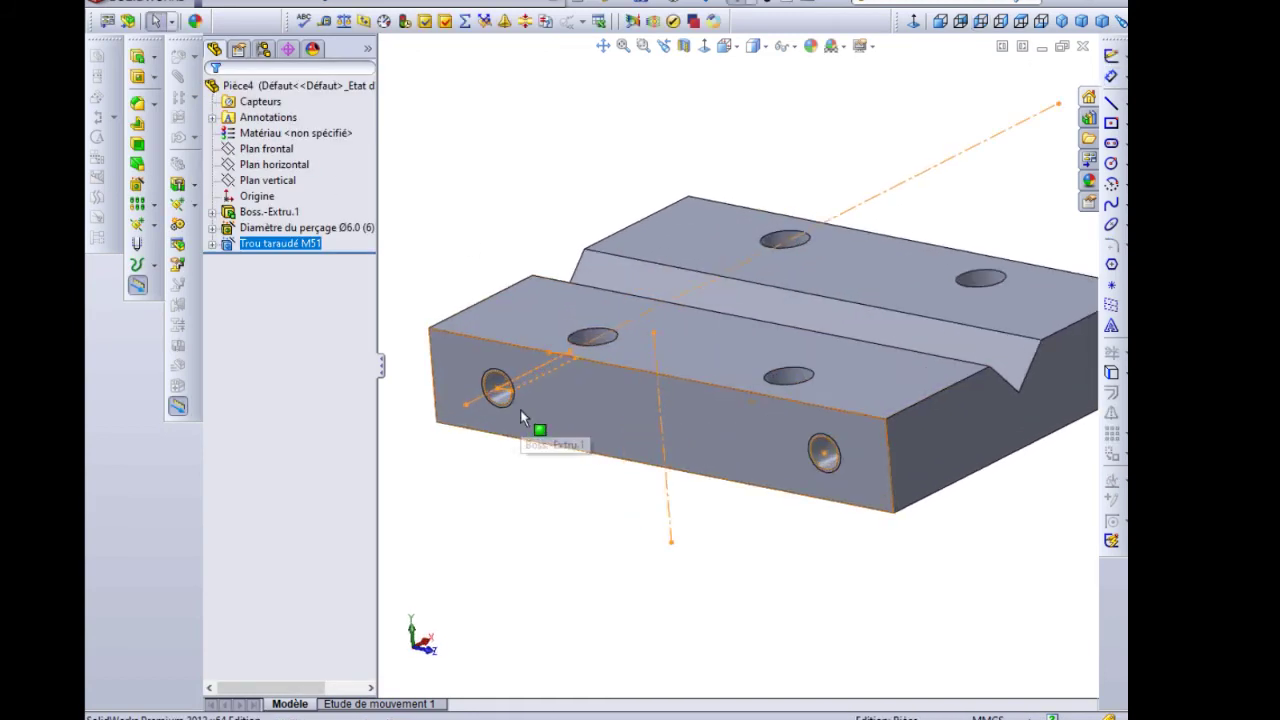
scroll(520, 409, "down", 4)
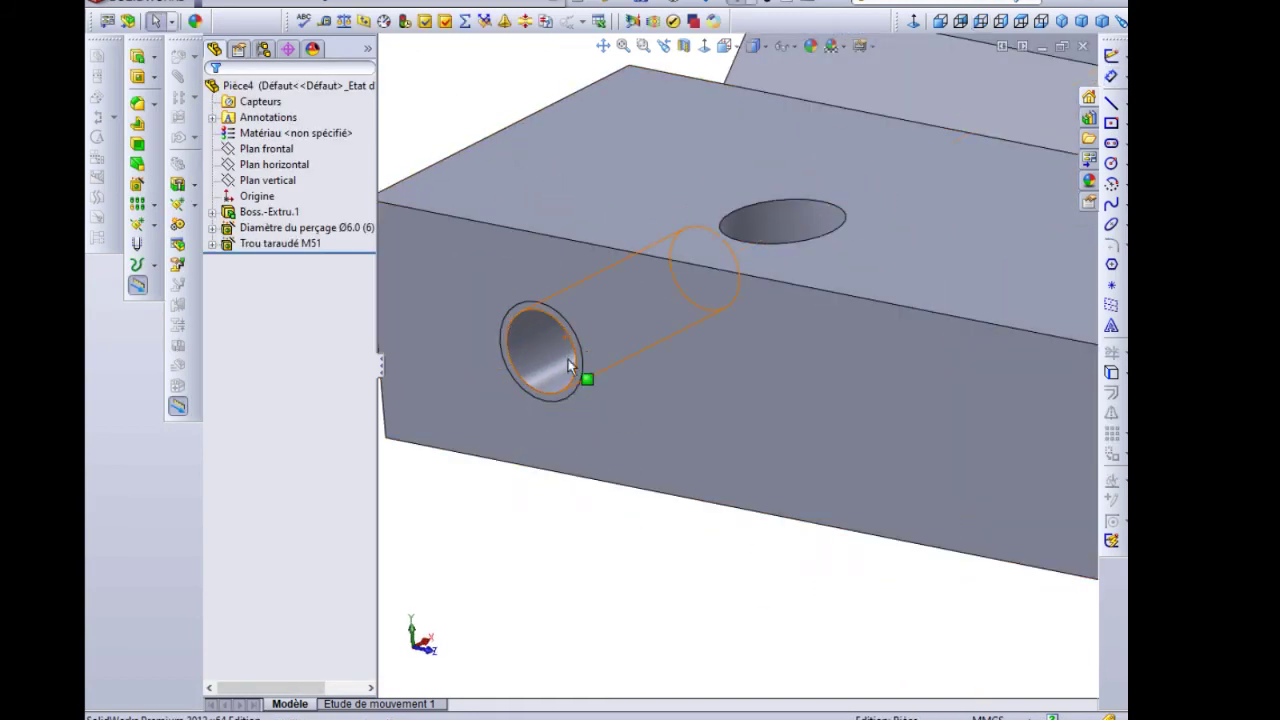
left_click(282, 132)
- Turn on Shaded cosmetic threads in the Annotations Details settings, then orbit to view the side holes
right_click(266, 119)
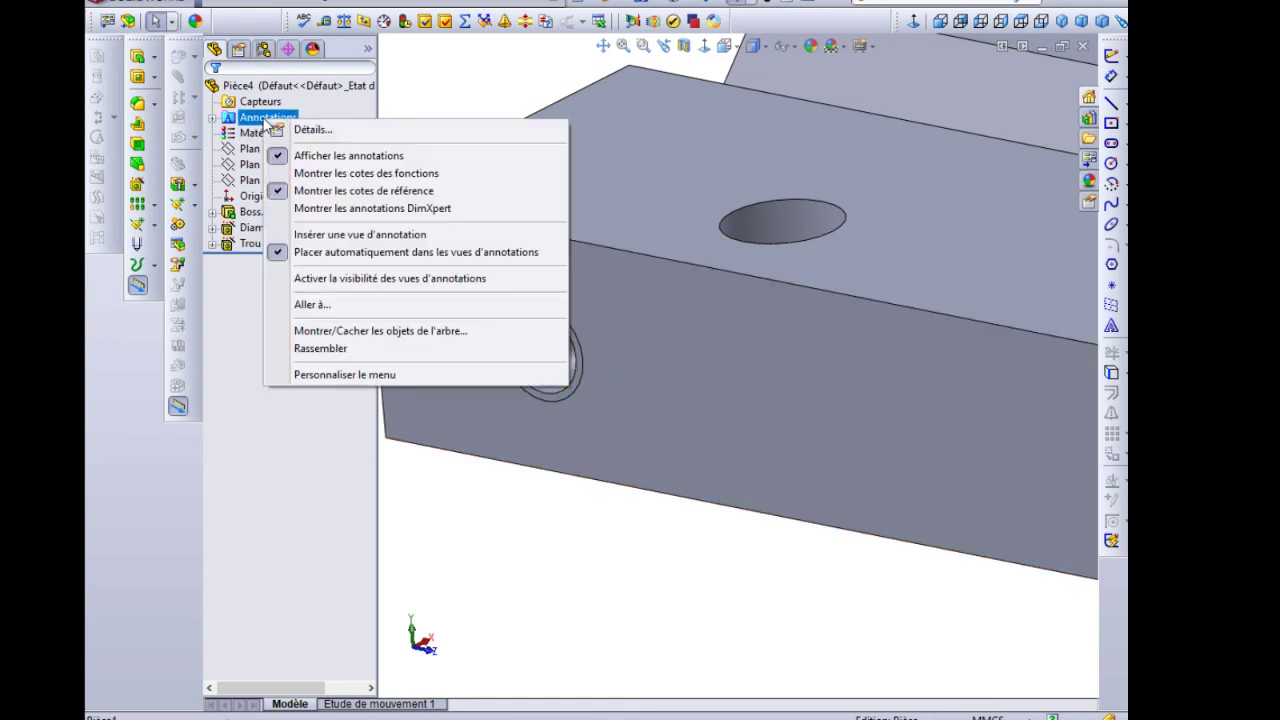
left_click(314, 131)
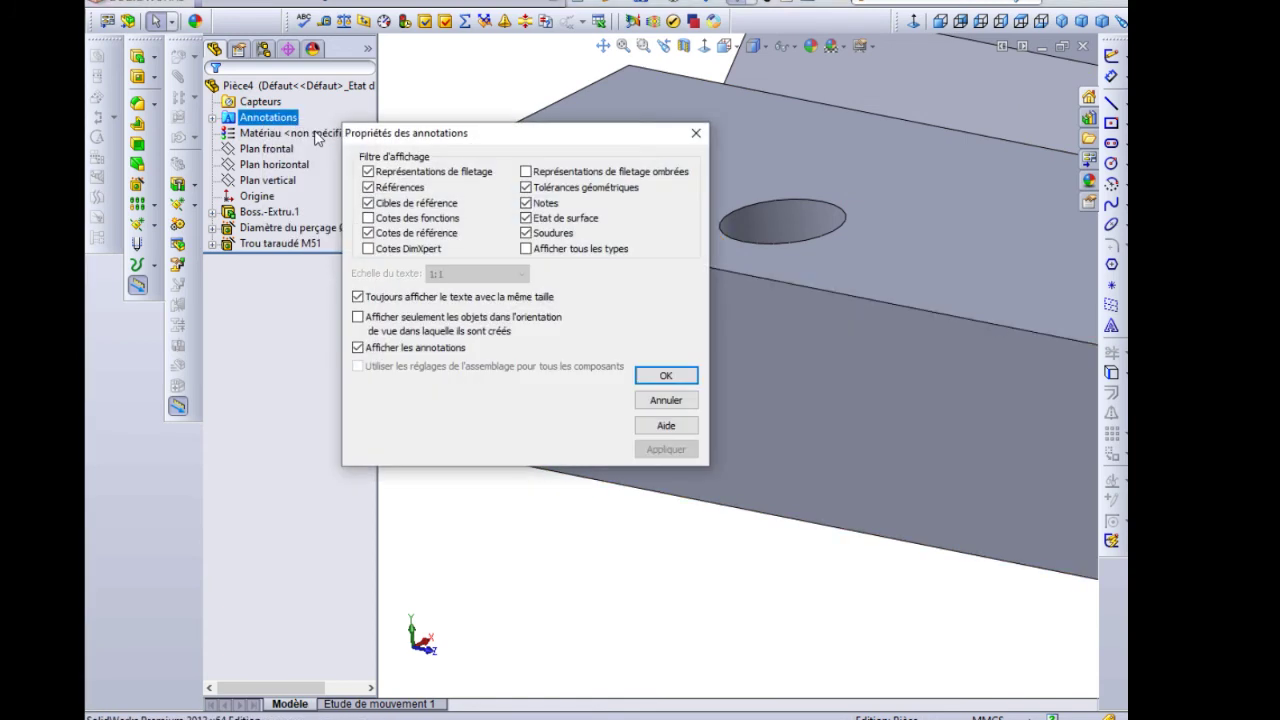
left_click(526, 172)
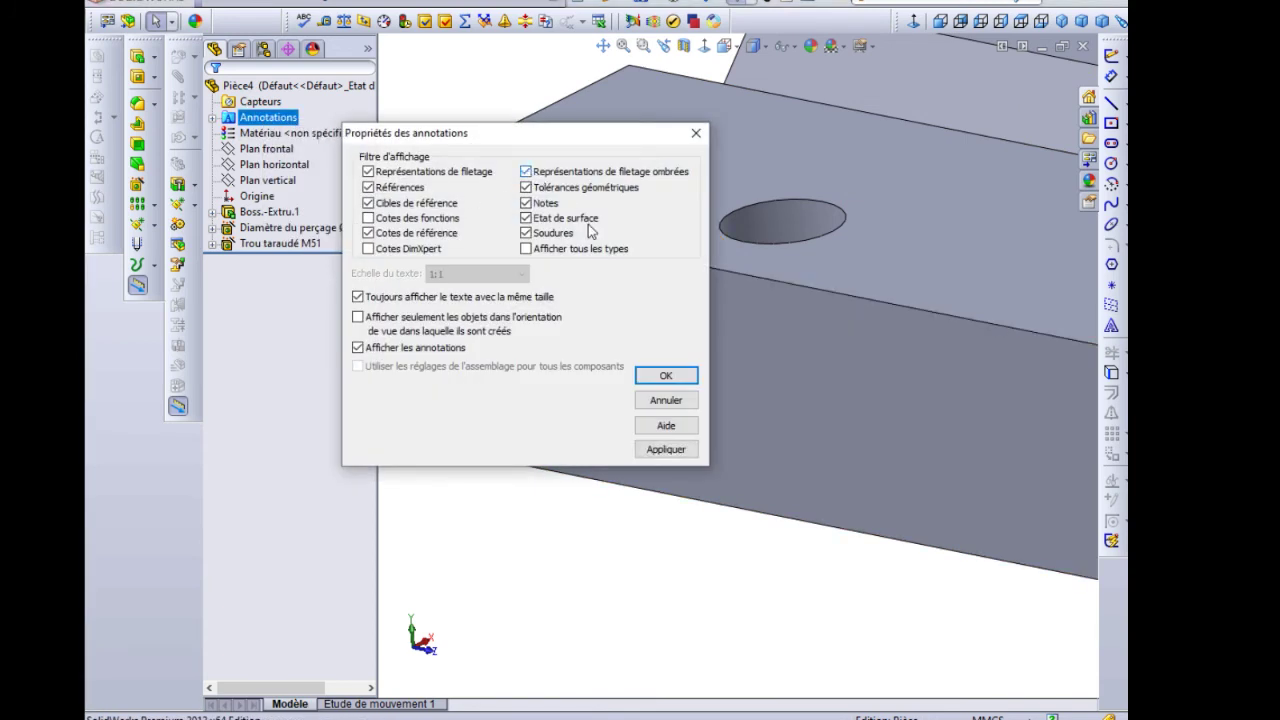
left_click(660, 376)
scroll(657, 370, "up", 5)
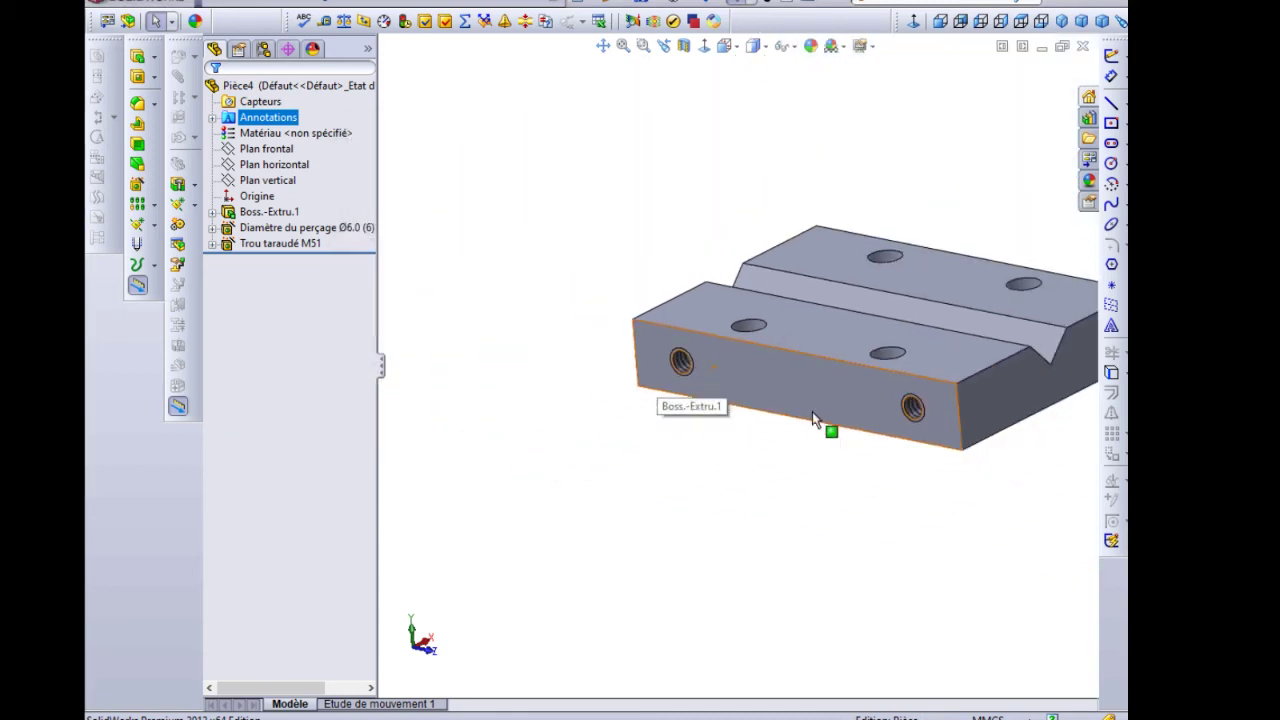
scroll(880, 431, "up", 2)
scroll(1000, 497, "up", 2)
mouse_move(1000, 497)
middle_mouse_down()
mouse_move(911, 440)
mouse_move(823, 497)
middle_mouse_up()
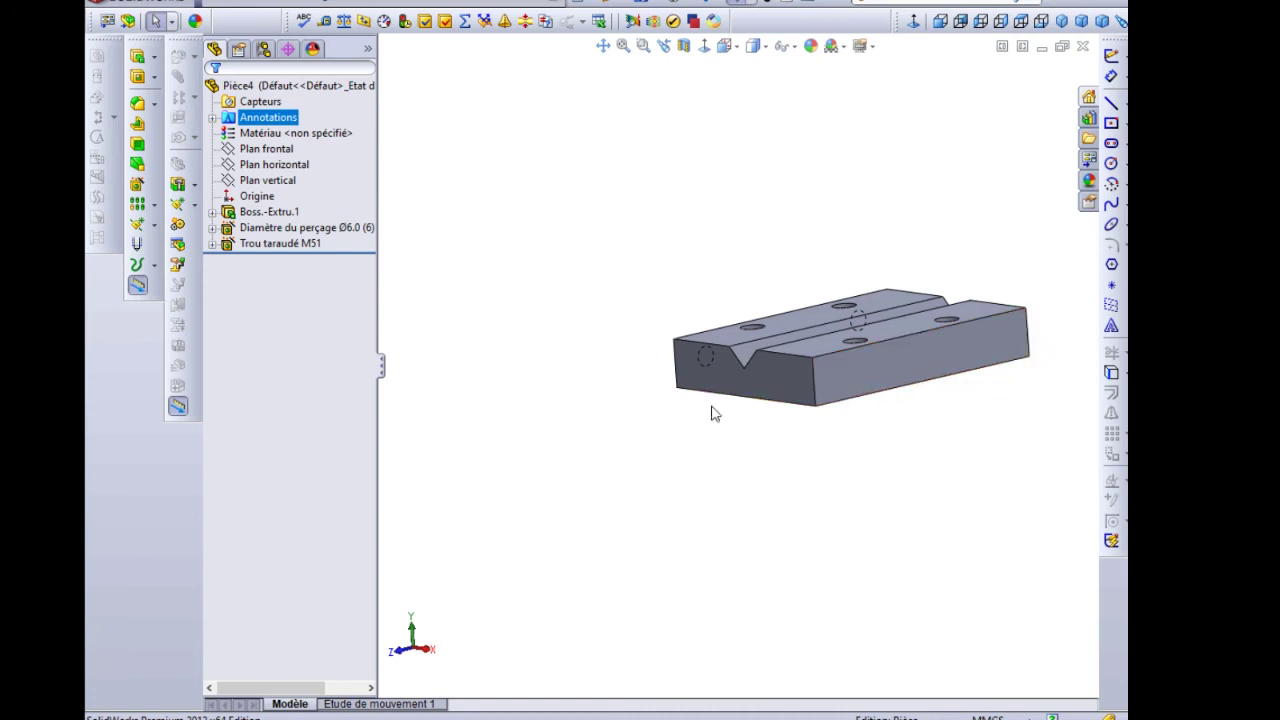
mouse_move(711, 411)
middle_mouse_down()
mouse_move(856, 422)
mouse_move(810, 390)
mouse_move(826, 337)
mouse_move(866, 360)
middle_mouse_up()
- Mirror Trou taraudé M51 across Plan vertical via Insert > Pattern/Mirror > Mirror
left_click(286, 182)
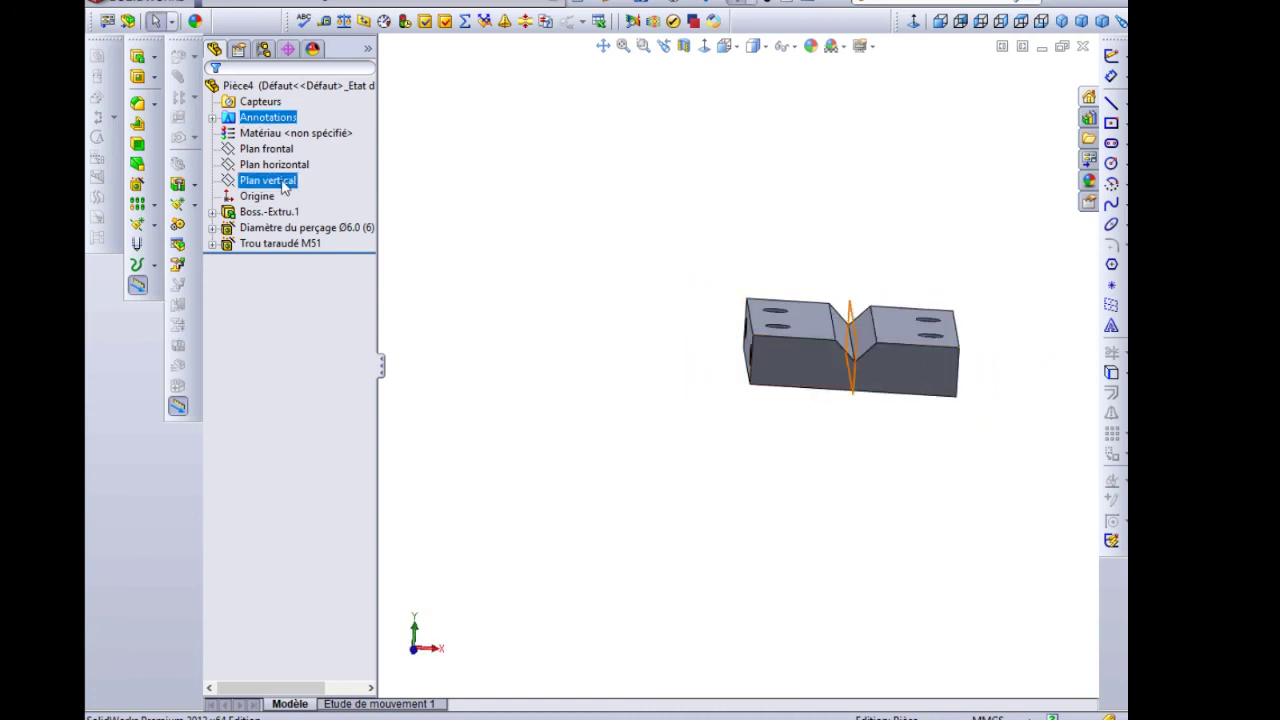
middle_click_drag(508, 226, 528, 217)
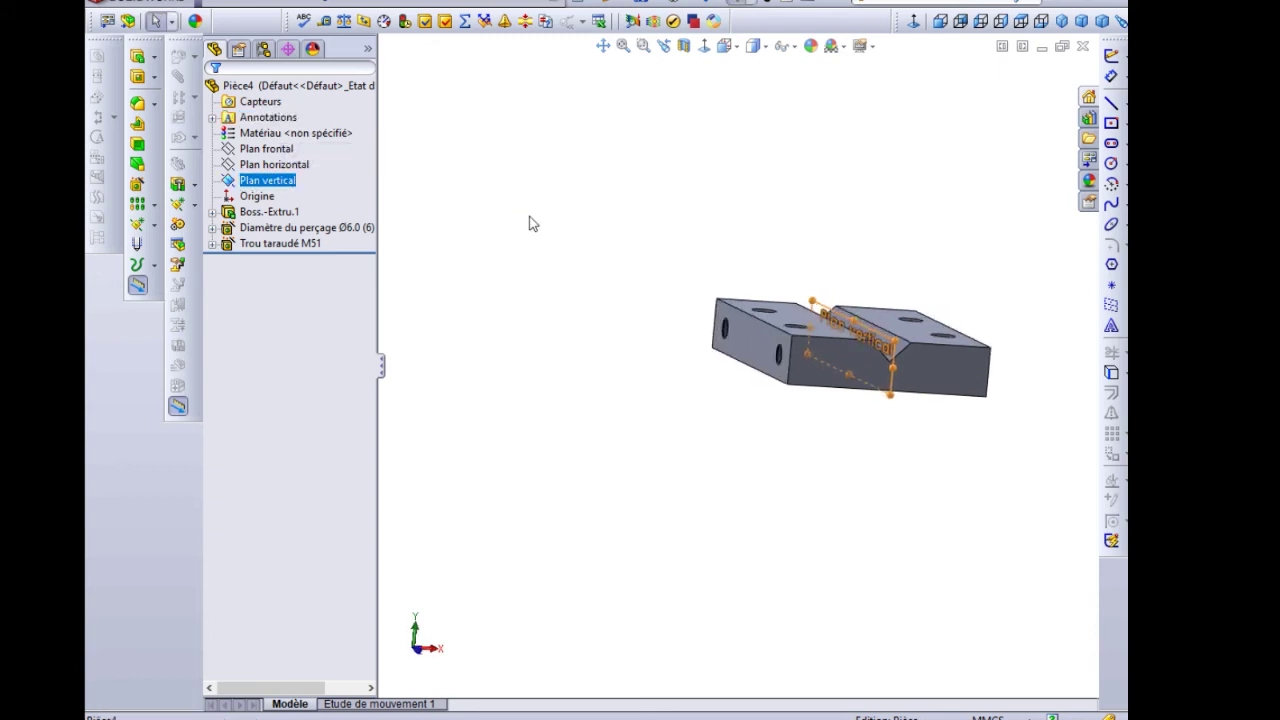
left_click(280, 244, "ctrl")
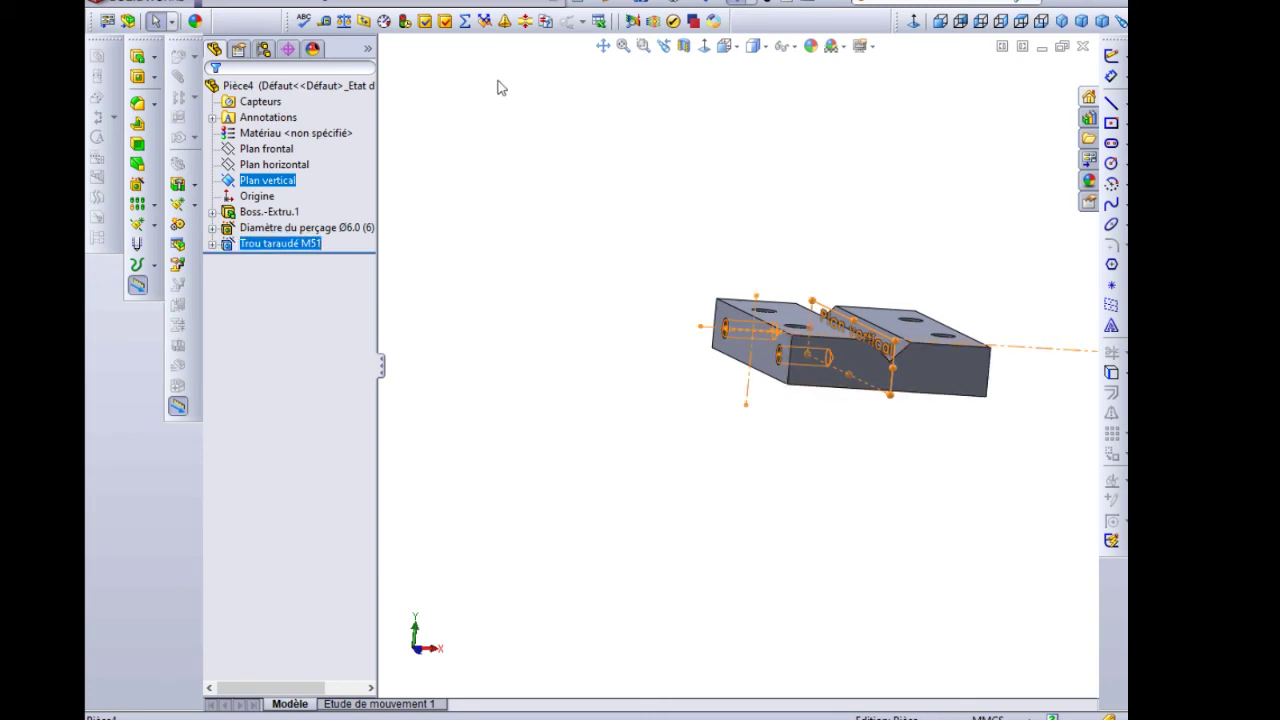
left_click(355, 4)
mouse_move(418, 71)
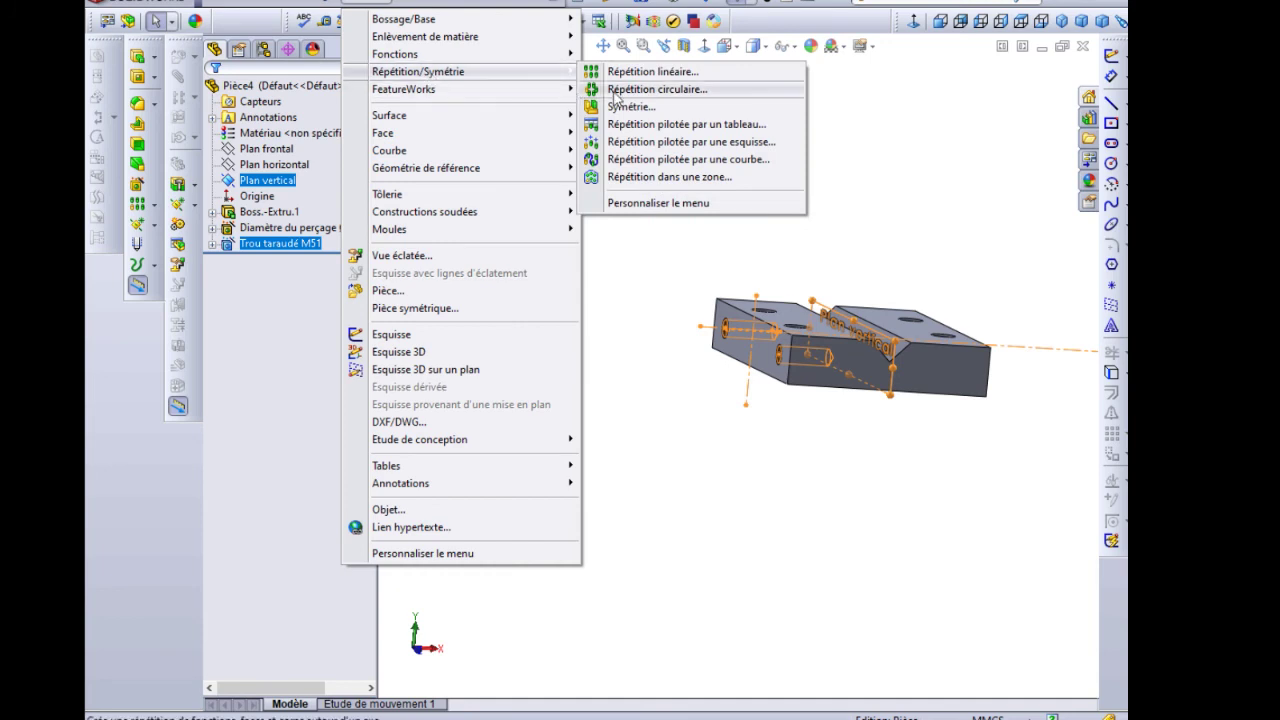
left_click(625, 106)
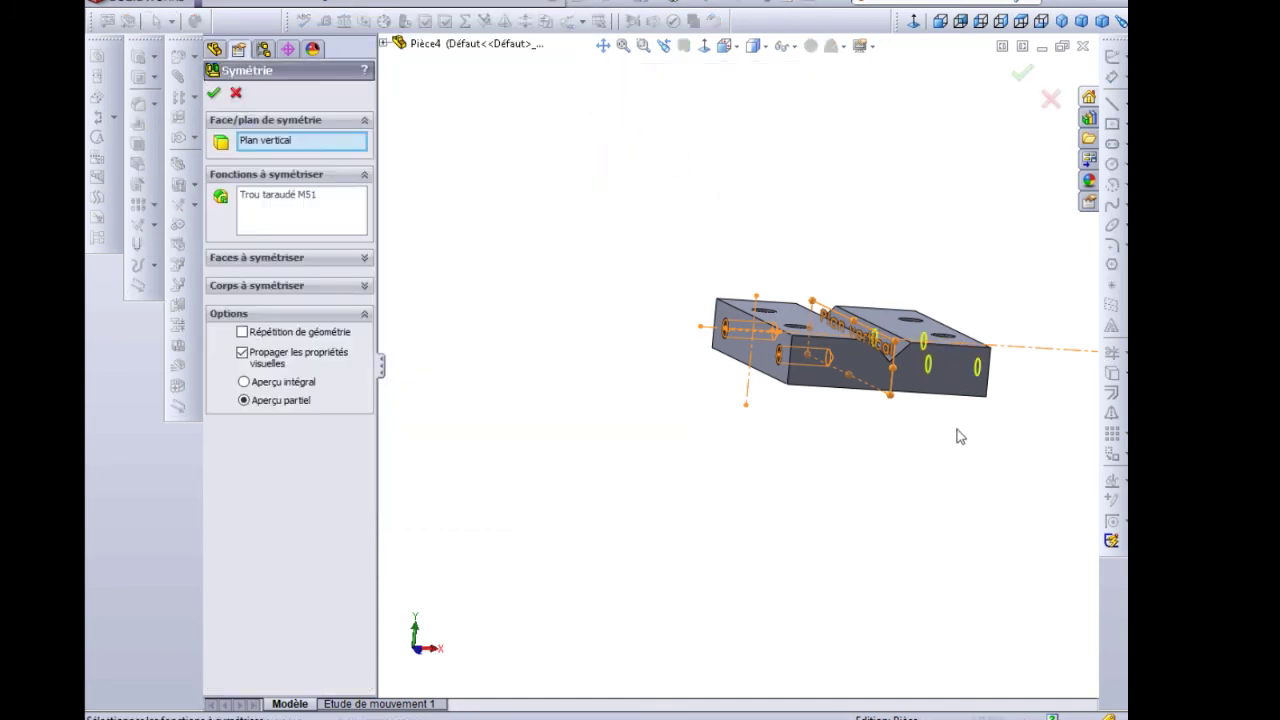
mouse_move(957, 434)
middle_mouse_down()
mouse_move(888, 451)
mouse_move(1016, 337)
middle_mouse_up()
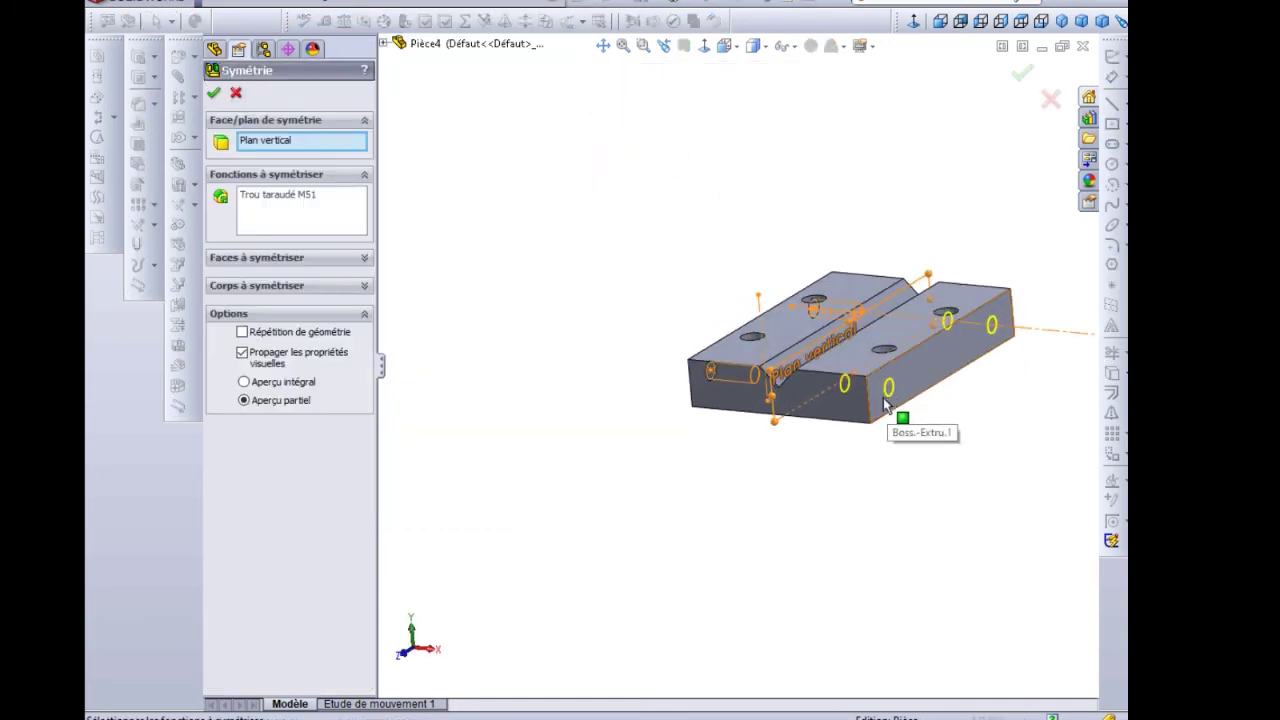
scroll(888, 380, "down", 3)
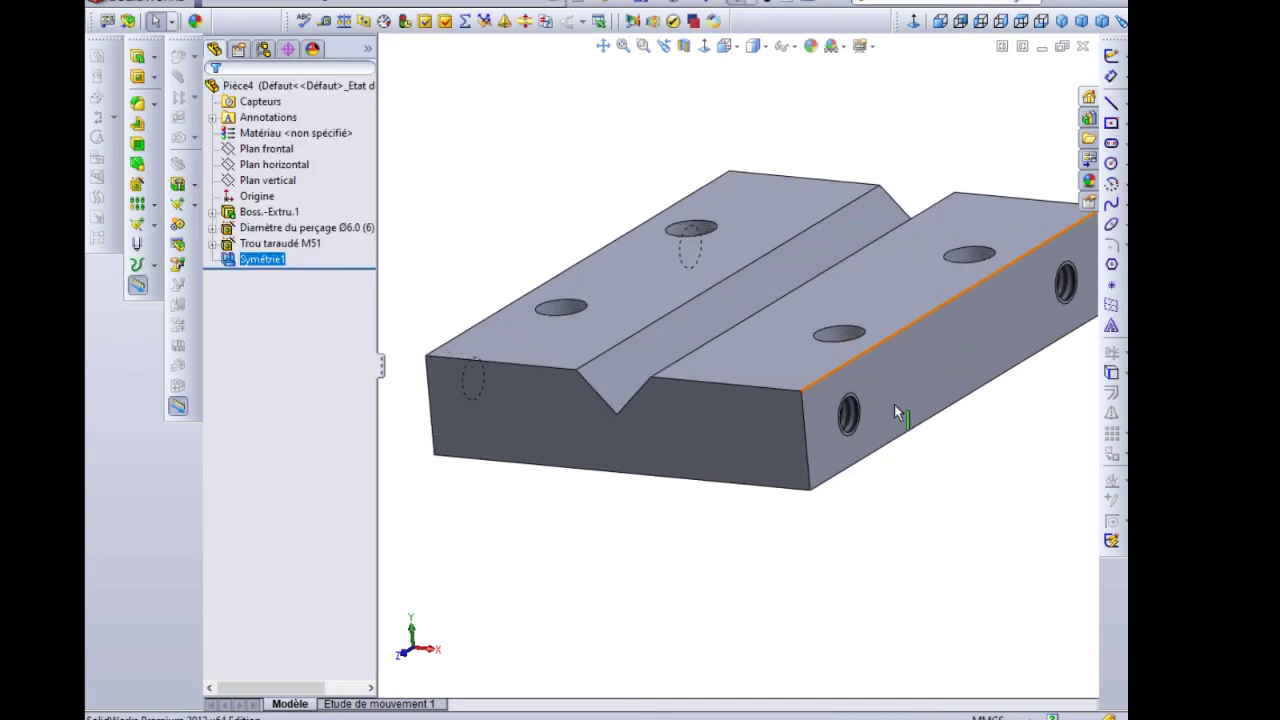
scroll(890, 410, "down", 3)
- Confirm the mirror, turn the plate to its underside, and compare against the die plate drawing
key("f")
mouse_move(797, 441)
middle_mouse_down()
mouse_move(714, 477)
mouse_move(785, 228)
middle_mouse_up()
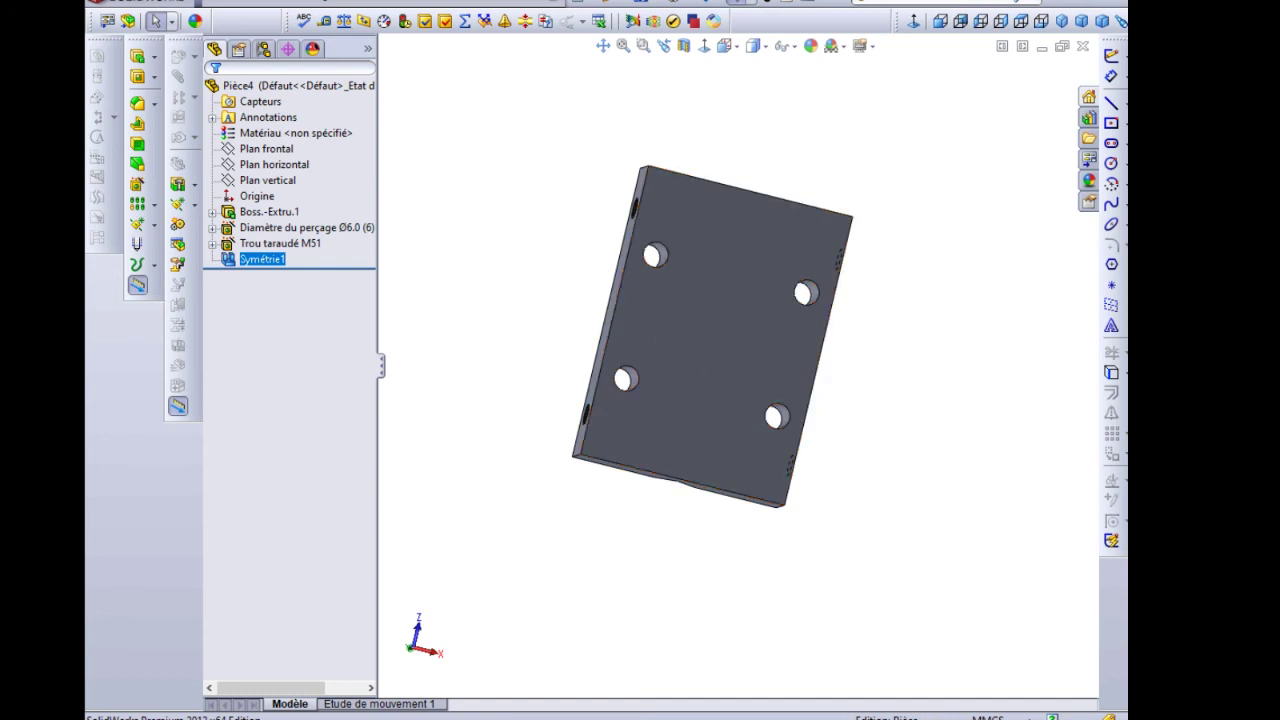
key("alt+Tab")
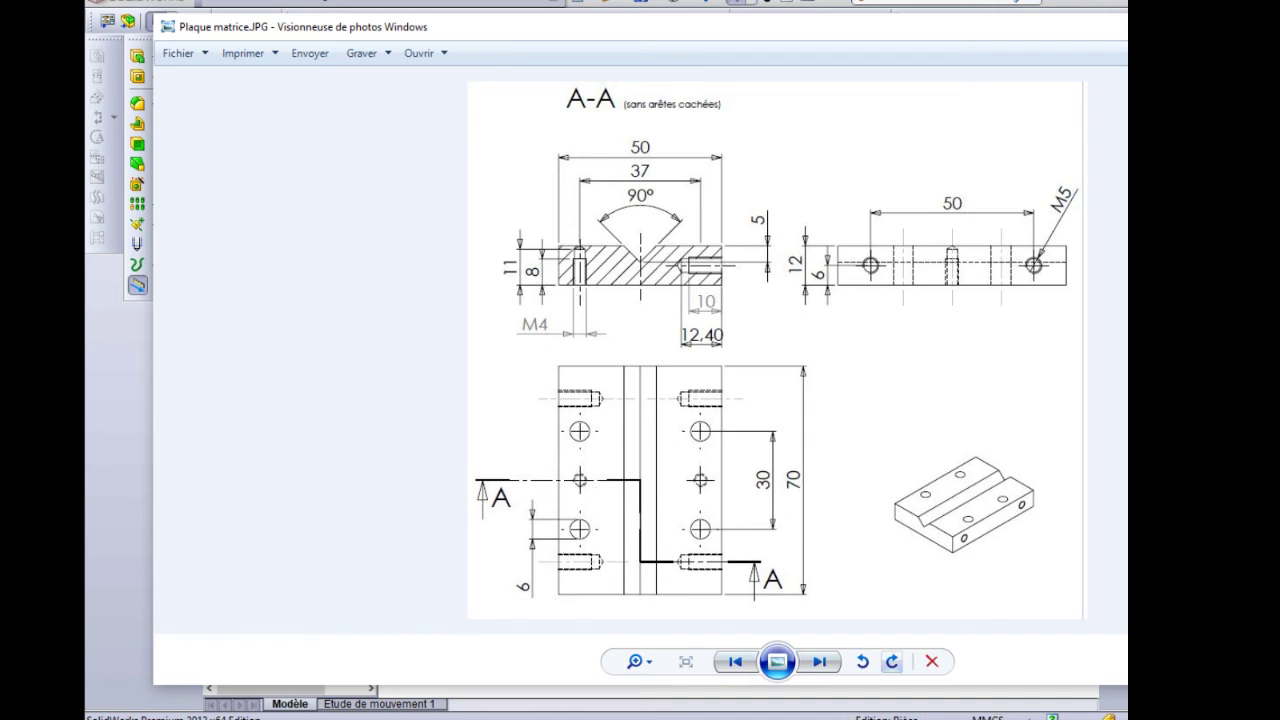
key("alt+Tab")
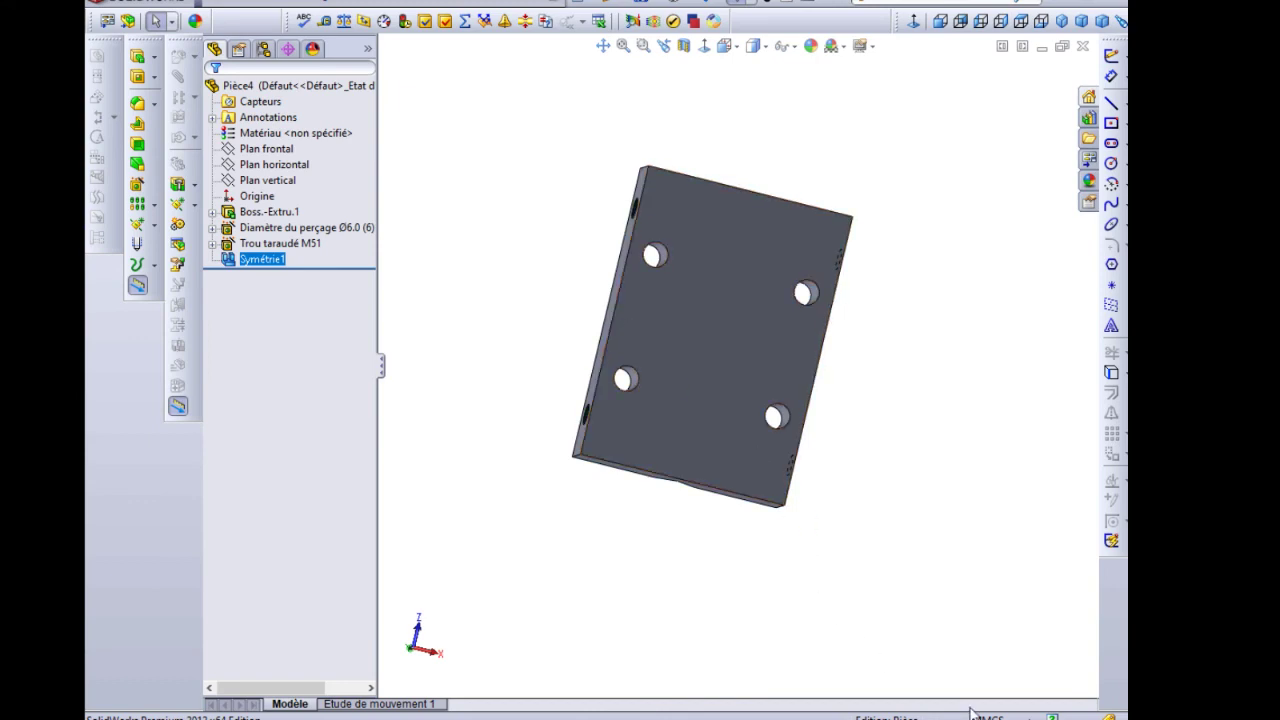
key("alt+Tab")
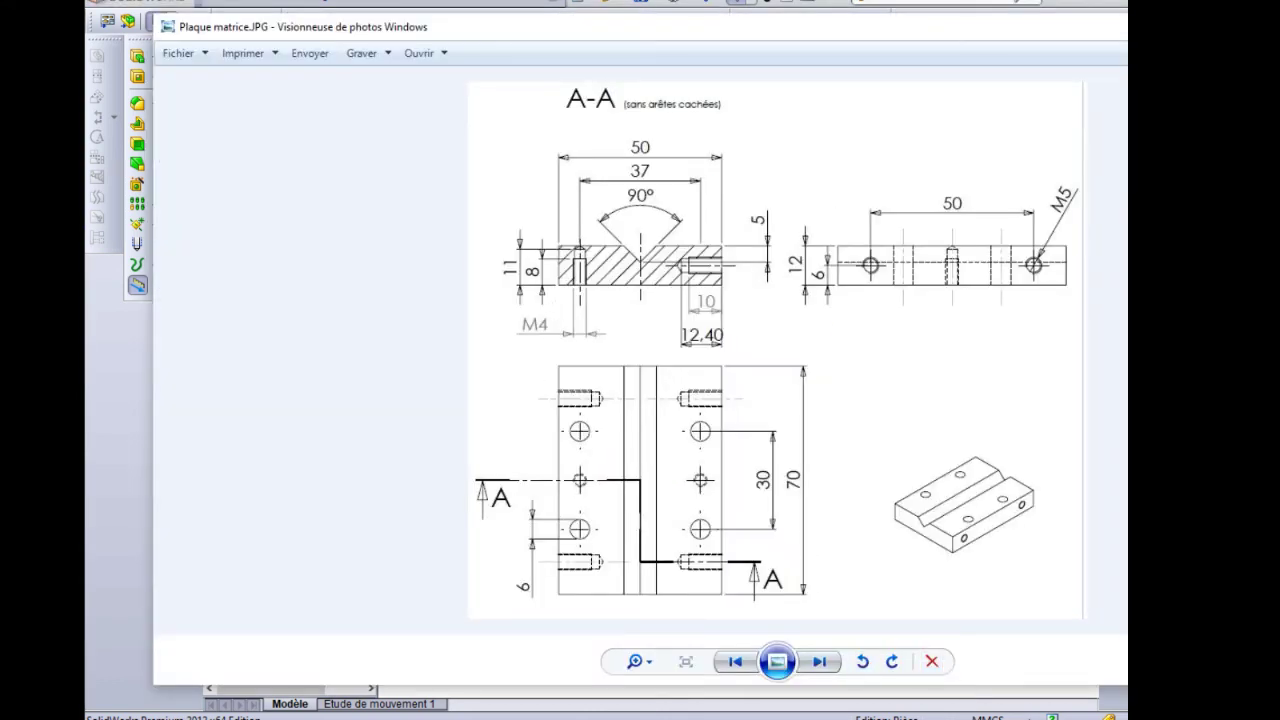
key("alt+Tab")
- Set up an ISO M4 tapped hole on the underside, 11 mm deep with 8 mm thread, viewed face-on
left_click(668, 330)
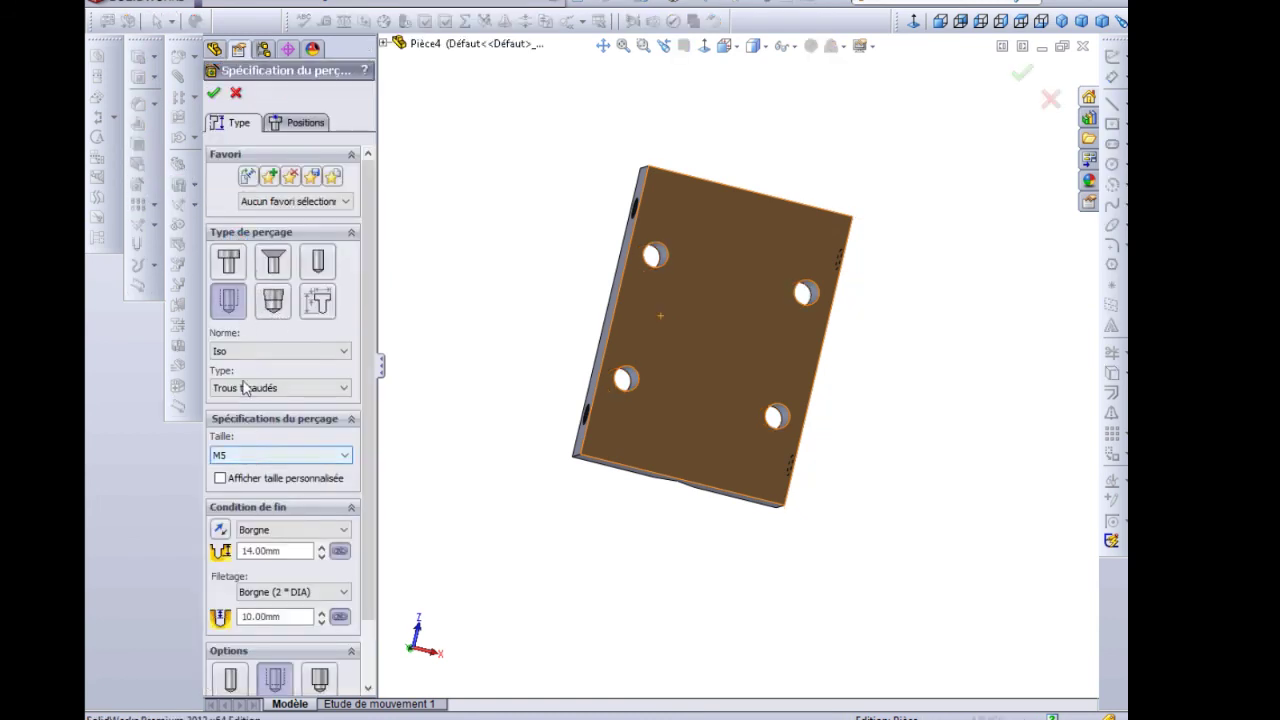
left_click(237, 457)
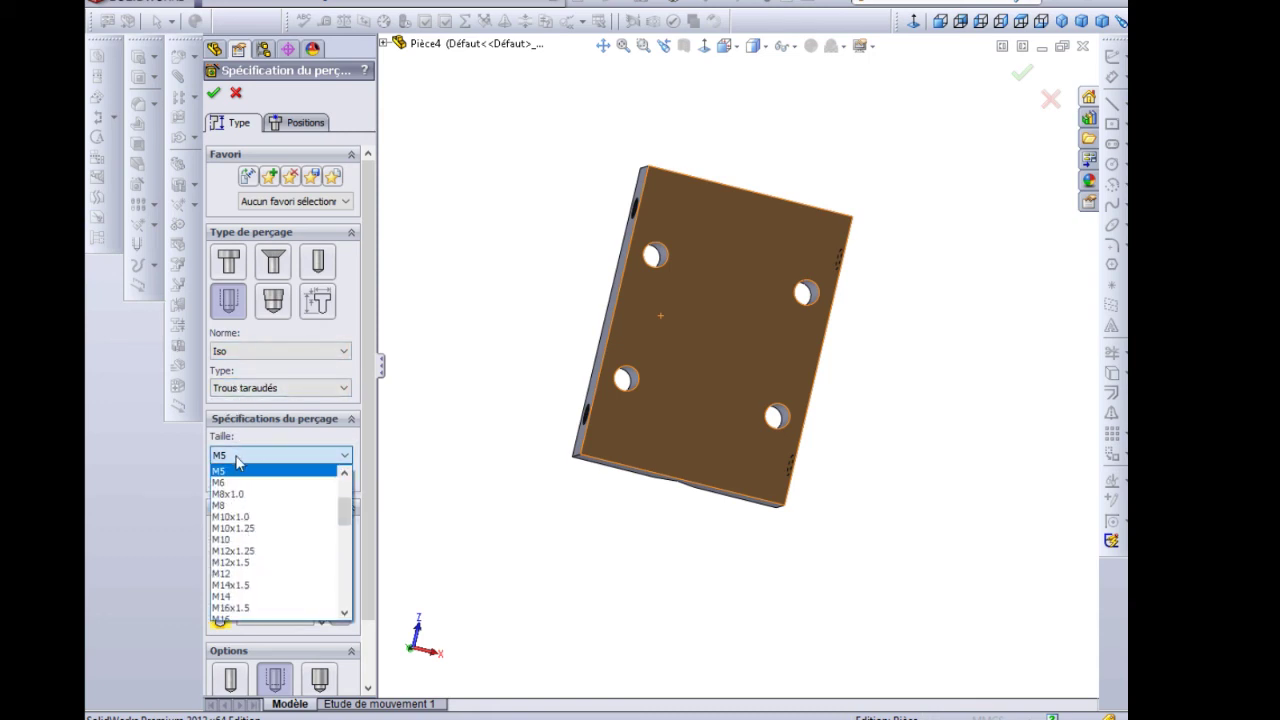
left_click(230, 494)
type("11")
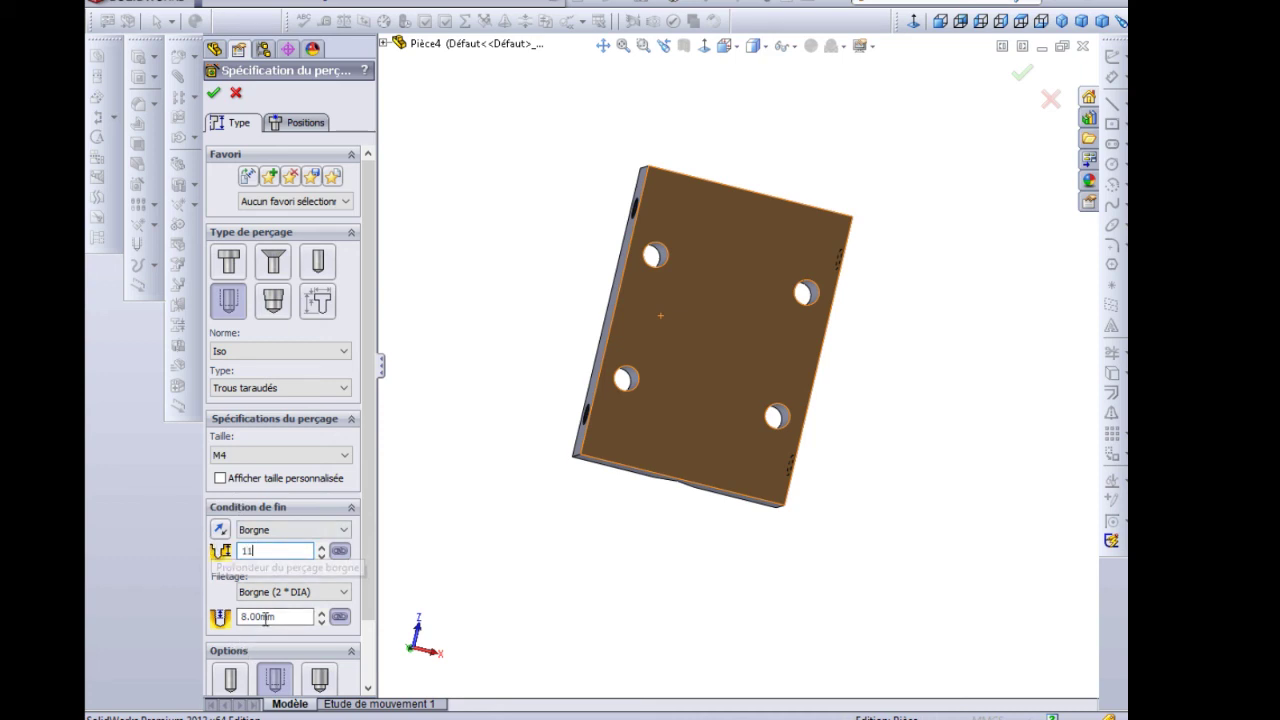
left_click(298, 122)
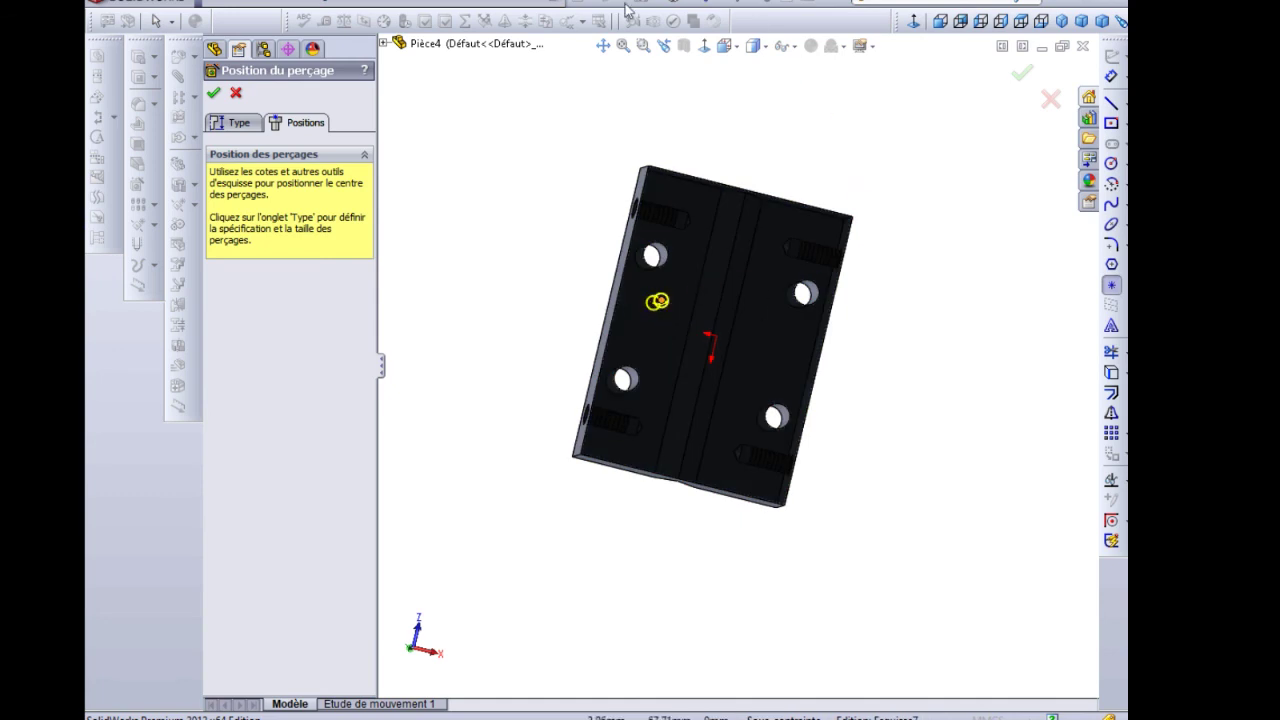
key("Escape")
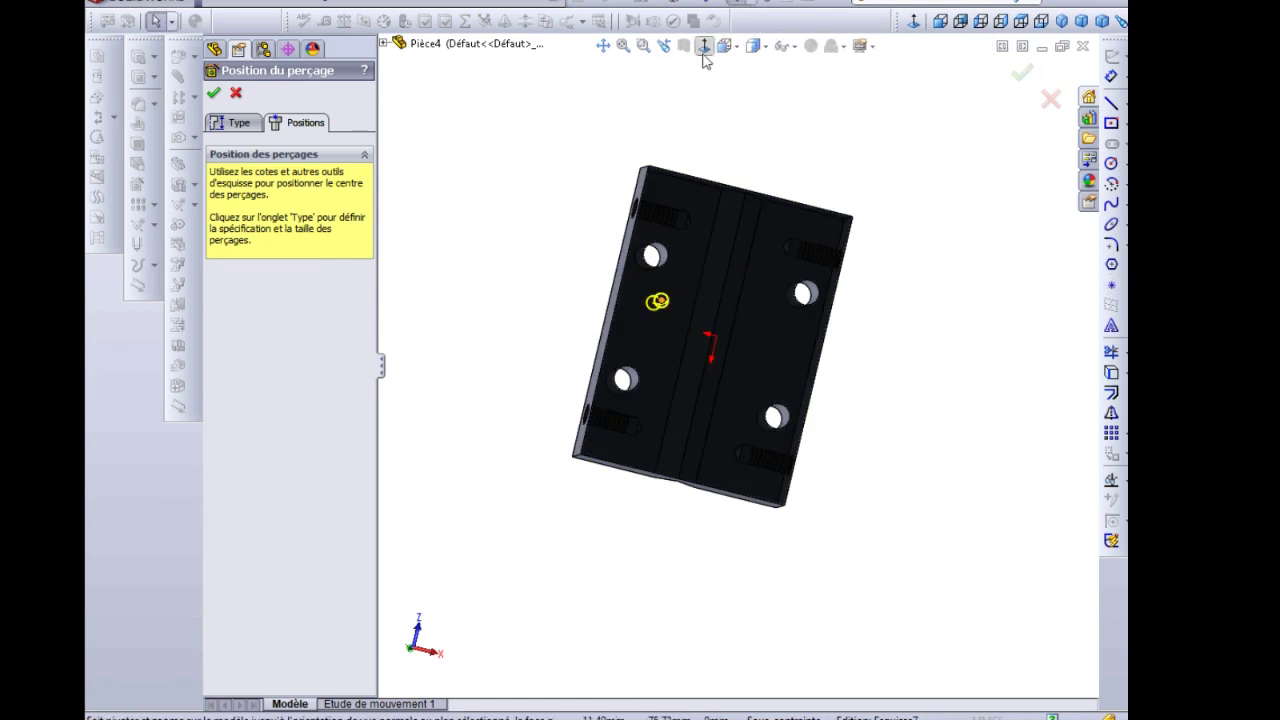
left_click(705, 52)
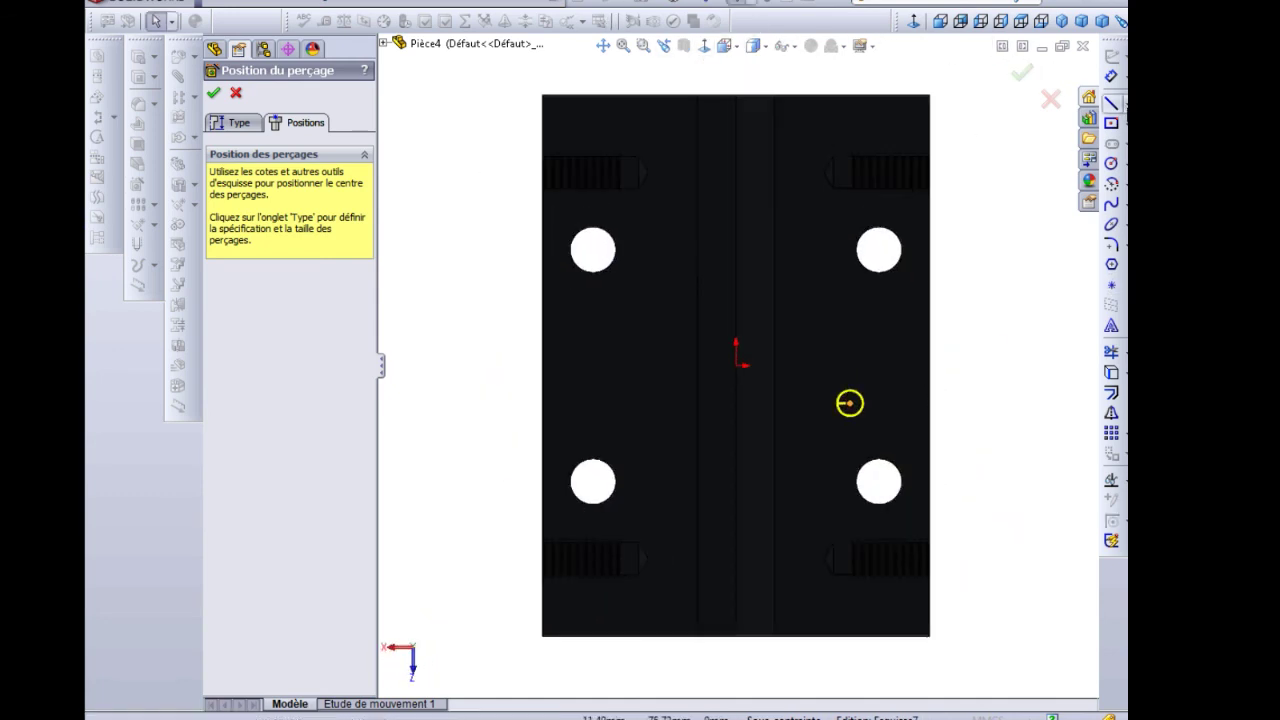
- Draw horizontal and vertical construction centrelines across the underside of the plate
left_click(1123, 106)
left_click(1117, 125)
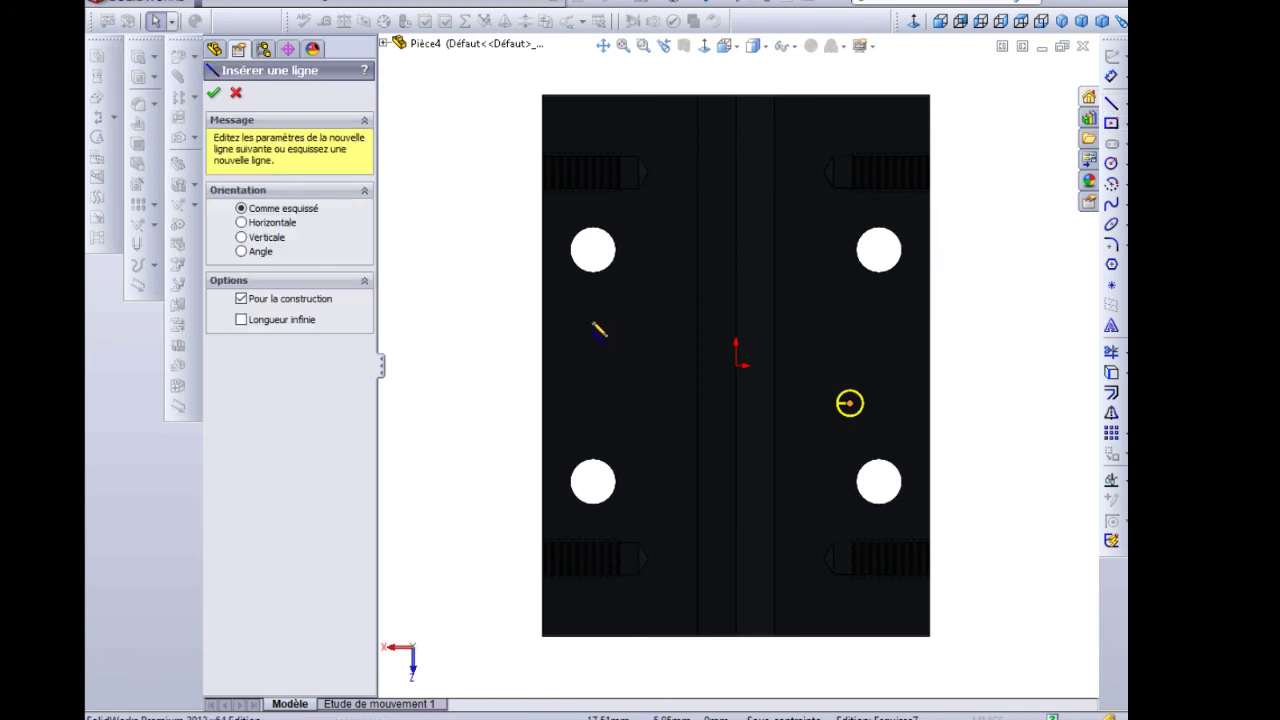
left_click(483, 366)
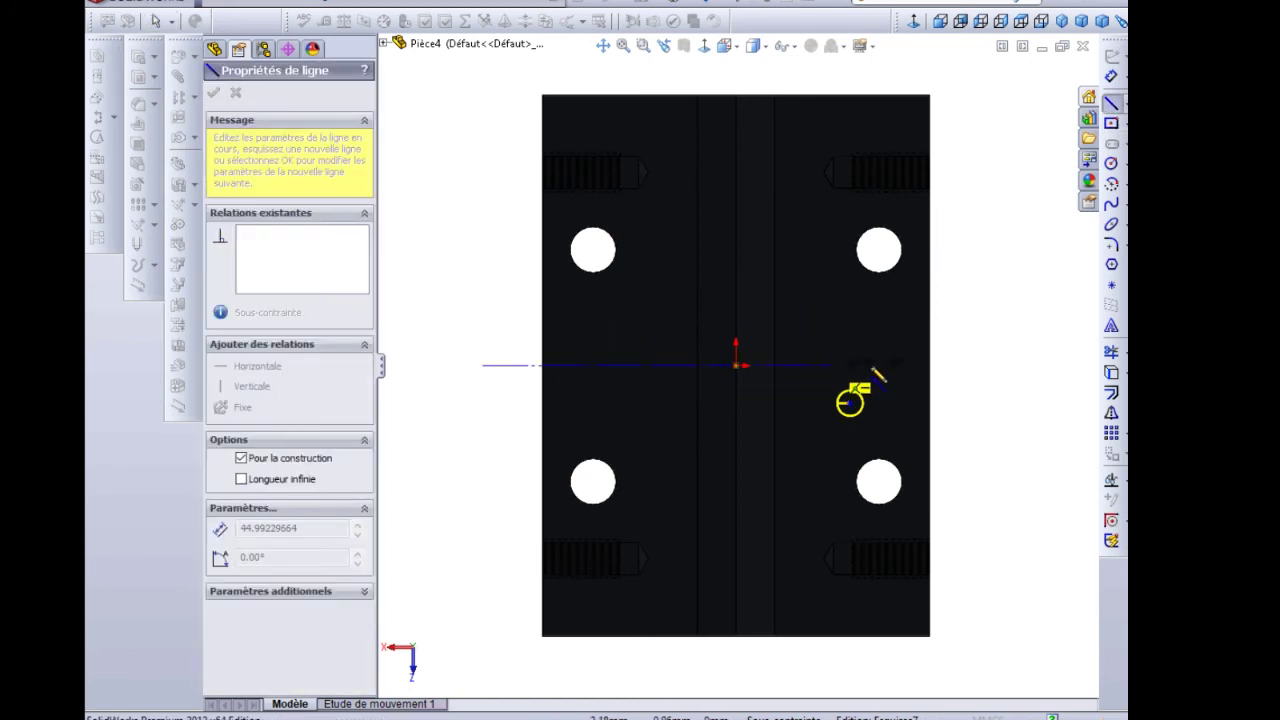
left_click(963, 366)
key("Escape")
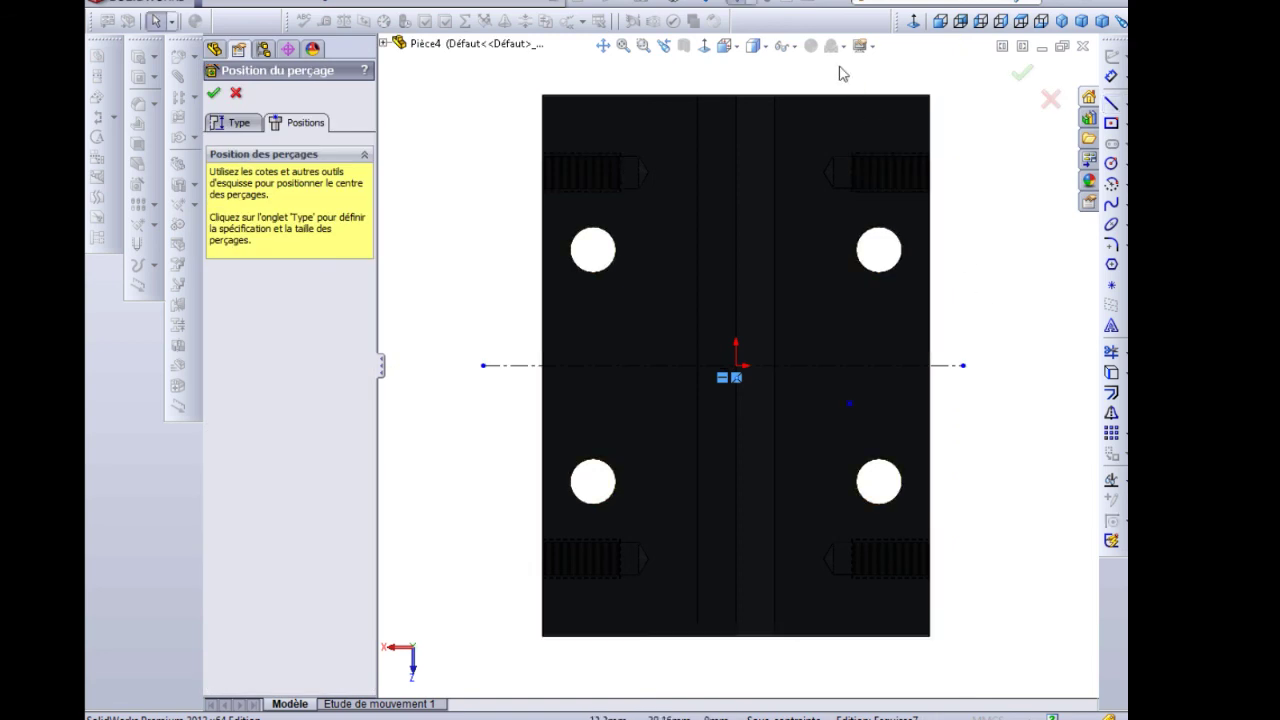
left_click(1111, 102)
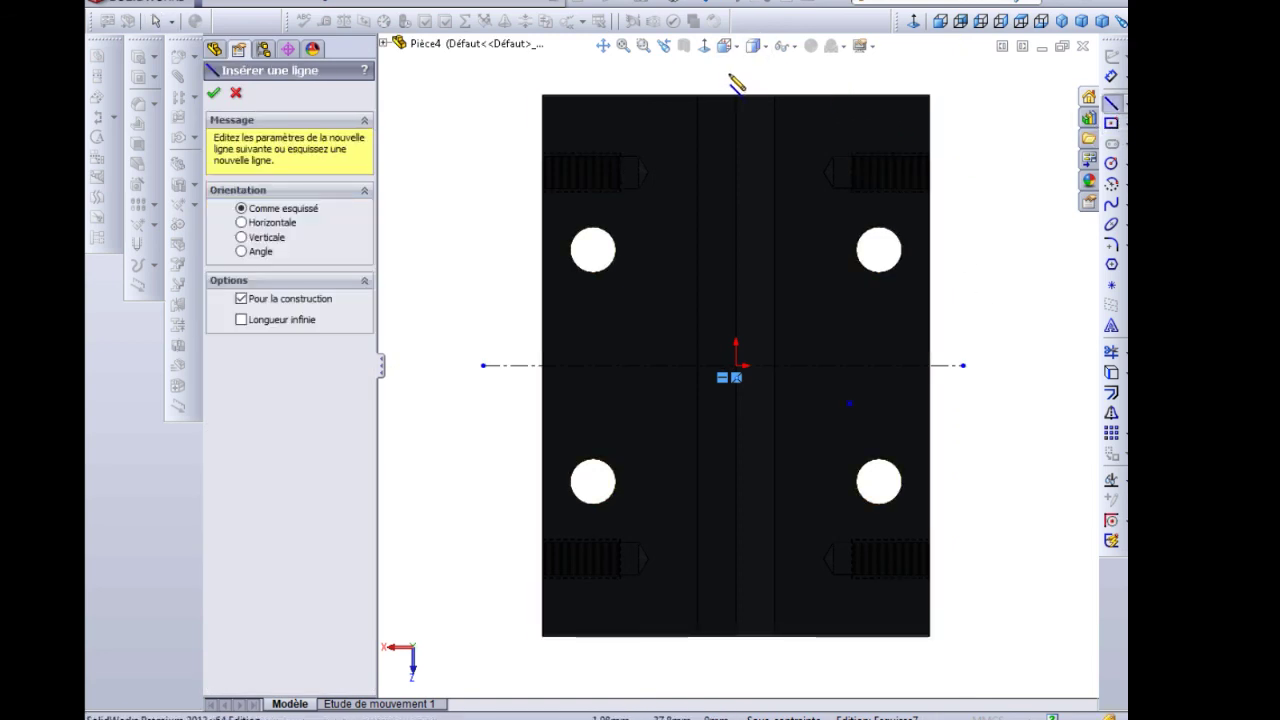
left_click(736, 78)
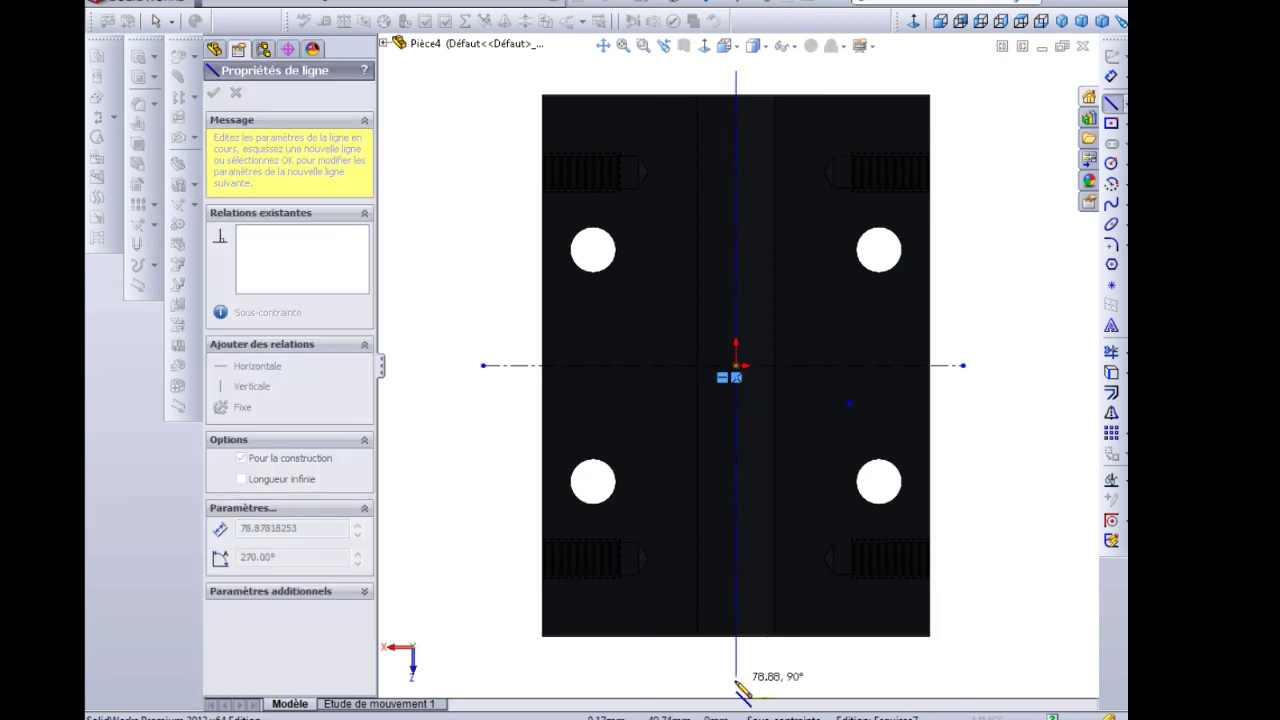
left_click(736, 681)
key("Escape")
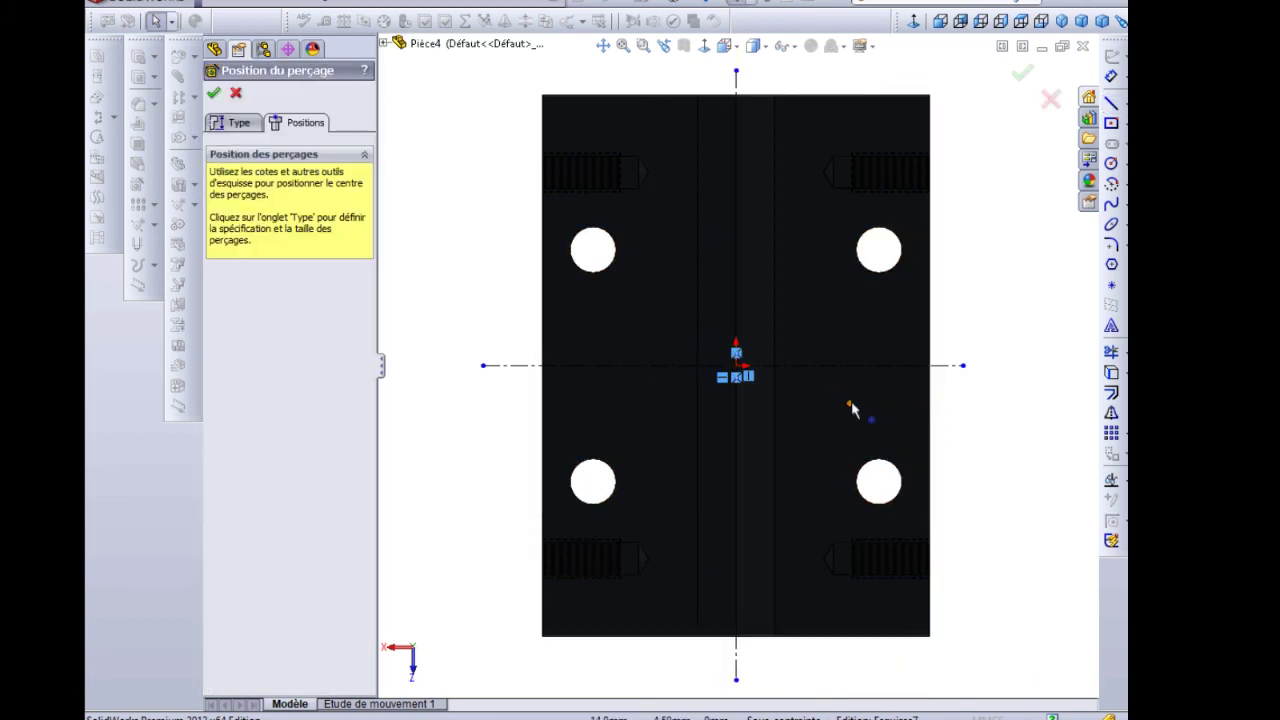
- Place a hole point on the horizontal centreline and mirror it about the vertical centreline
left_click(871, 366)
left_click(871, 366)
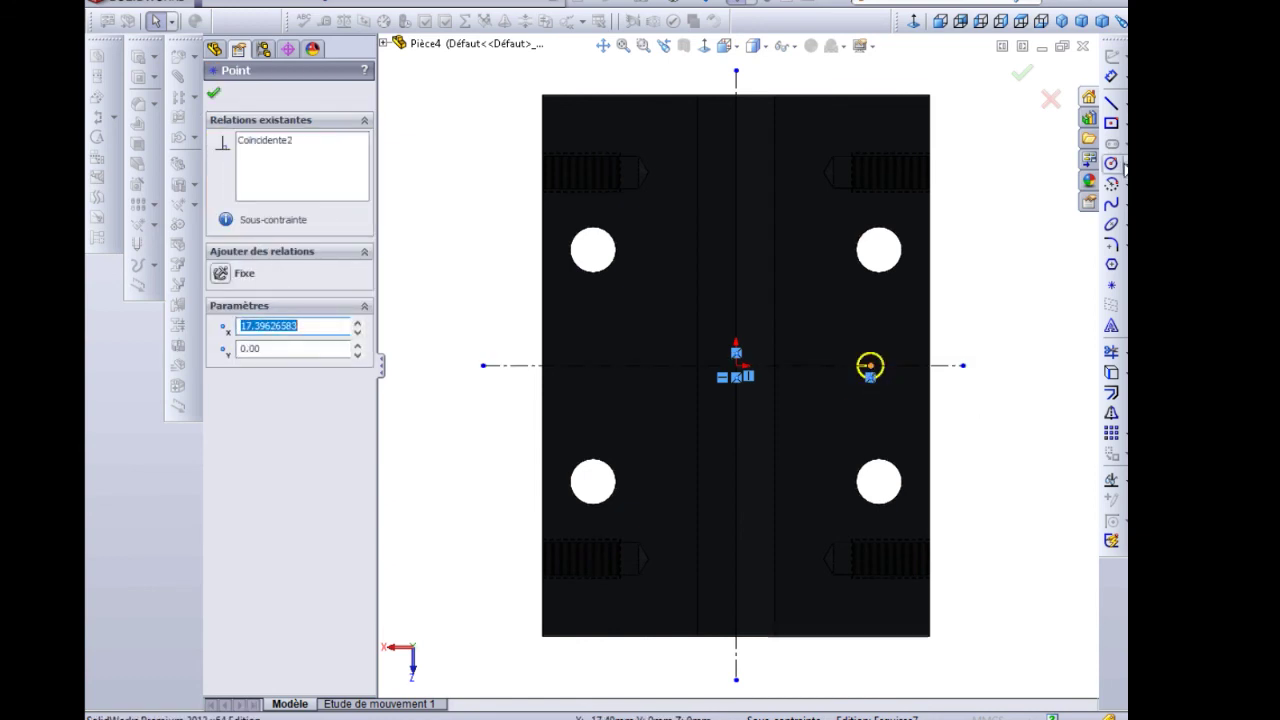
left_click(737, 146, "ctrl")
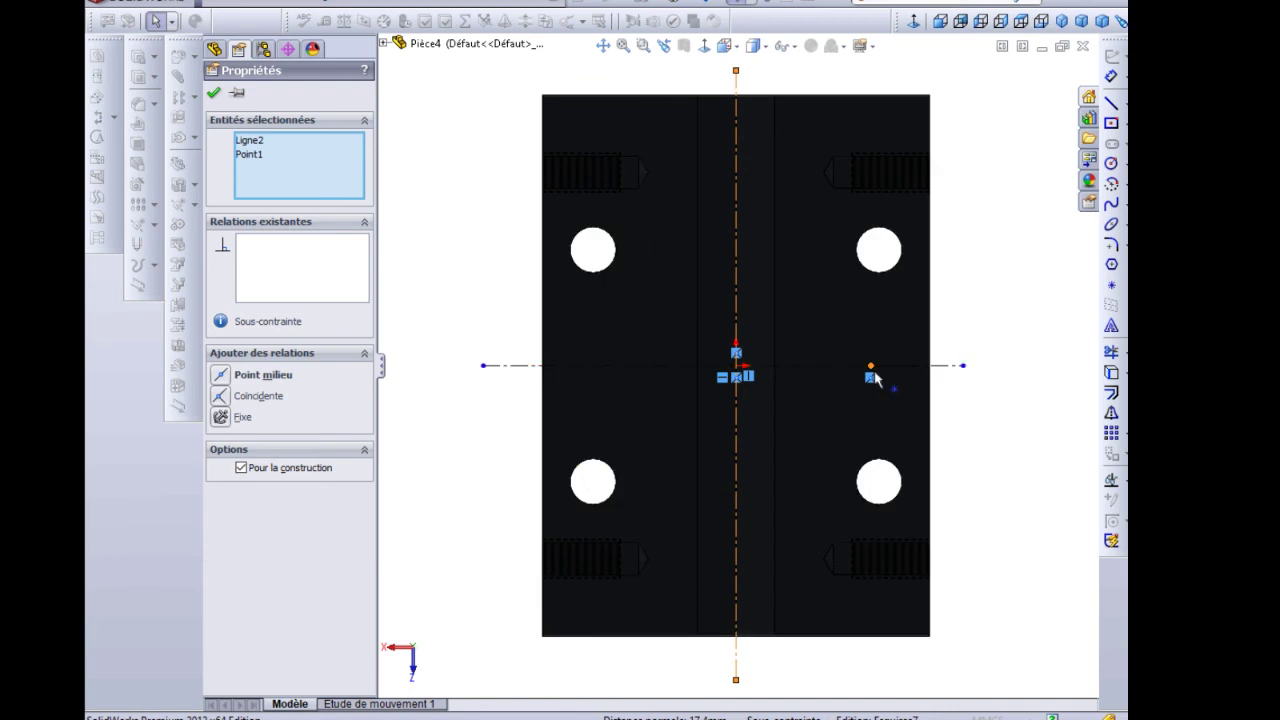
left_click(1110, 413)
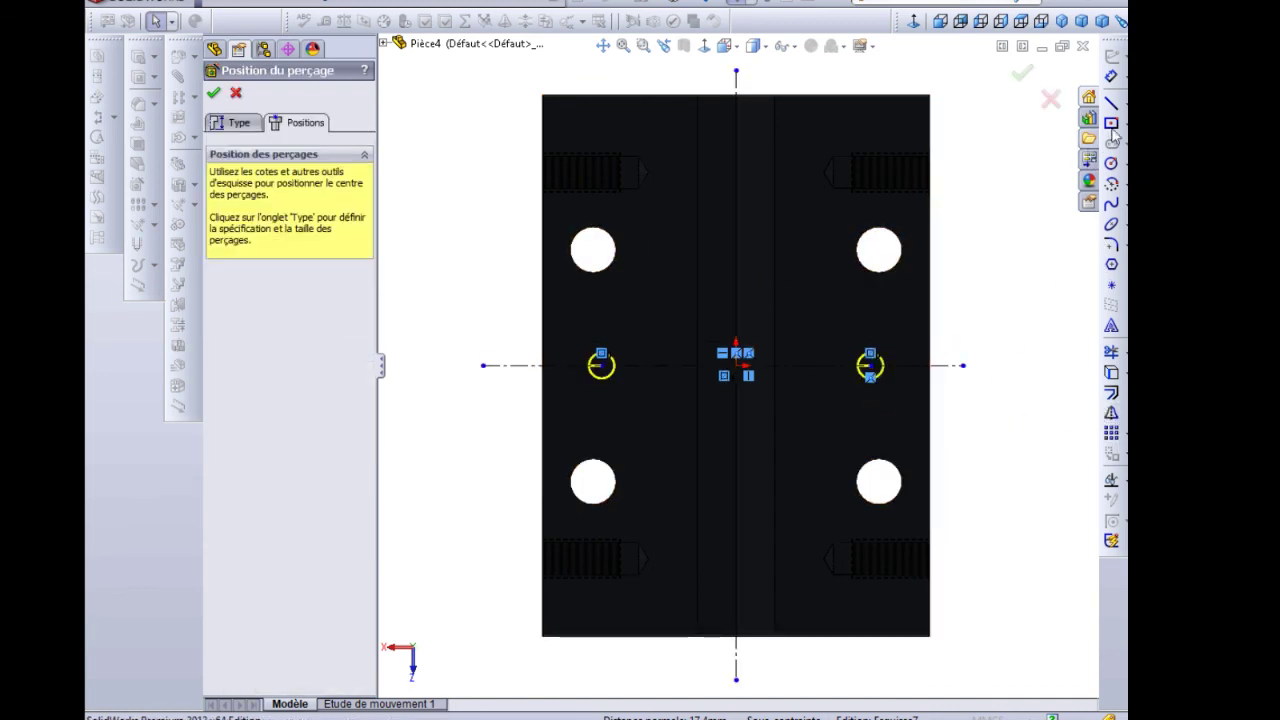
- Dimension the two hole points 37 mm apart and finish the M4 tapped hole feature
left_click(870, 366)
left_click(603, 368)
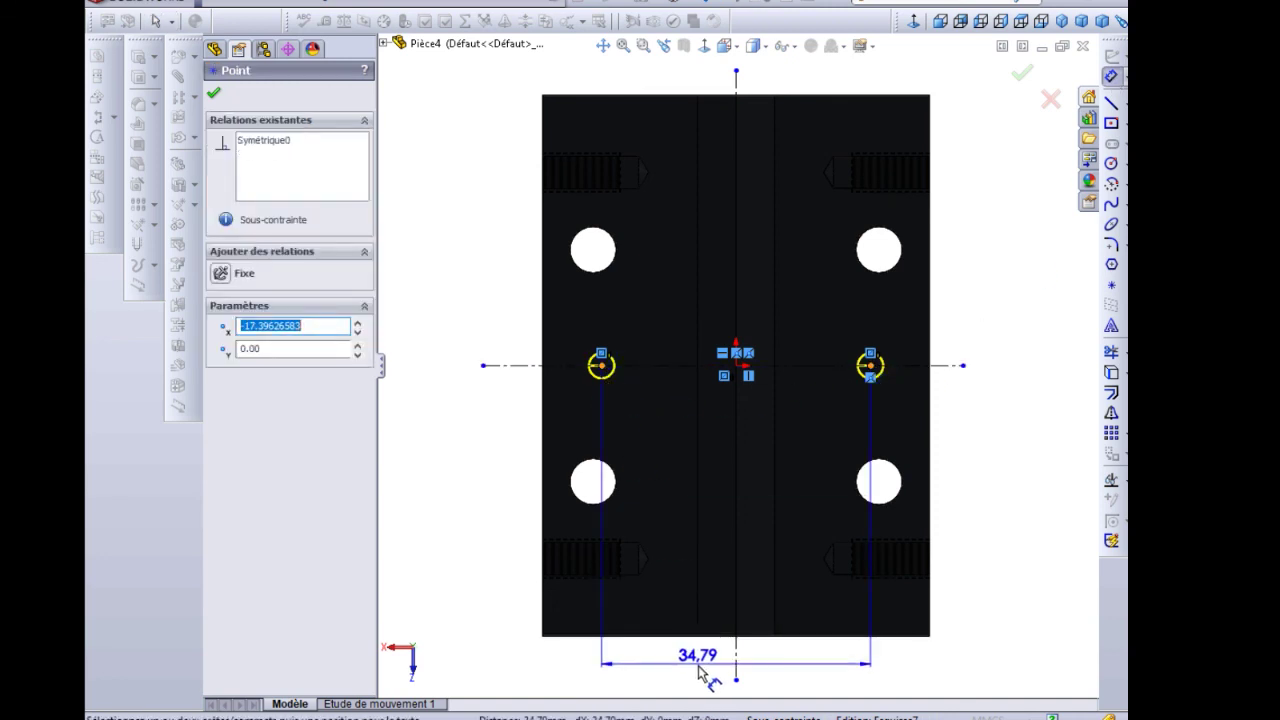
left_click(709, 671)
type("37")
key("Return")
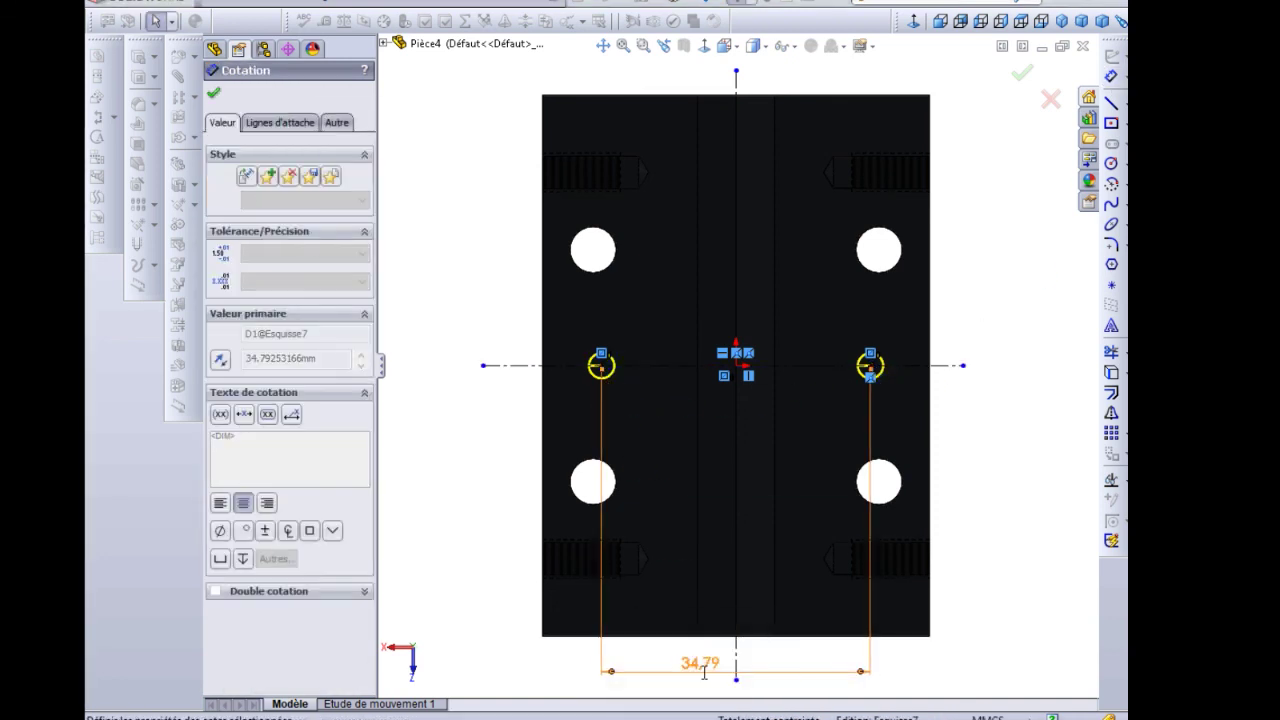
left_click(215, 96)
left_click(212, 93)
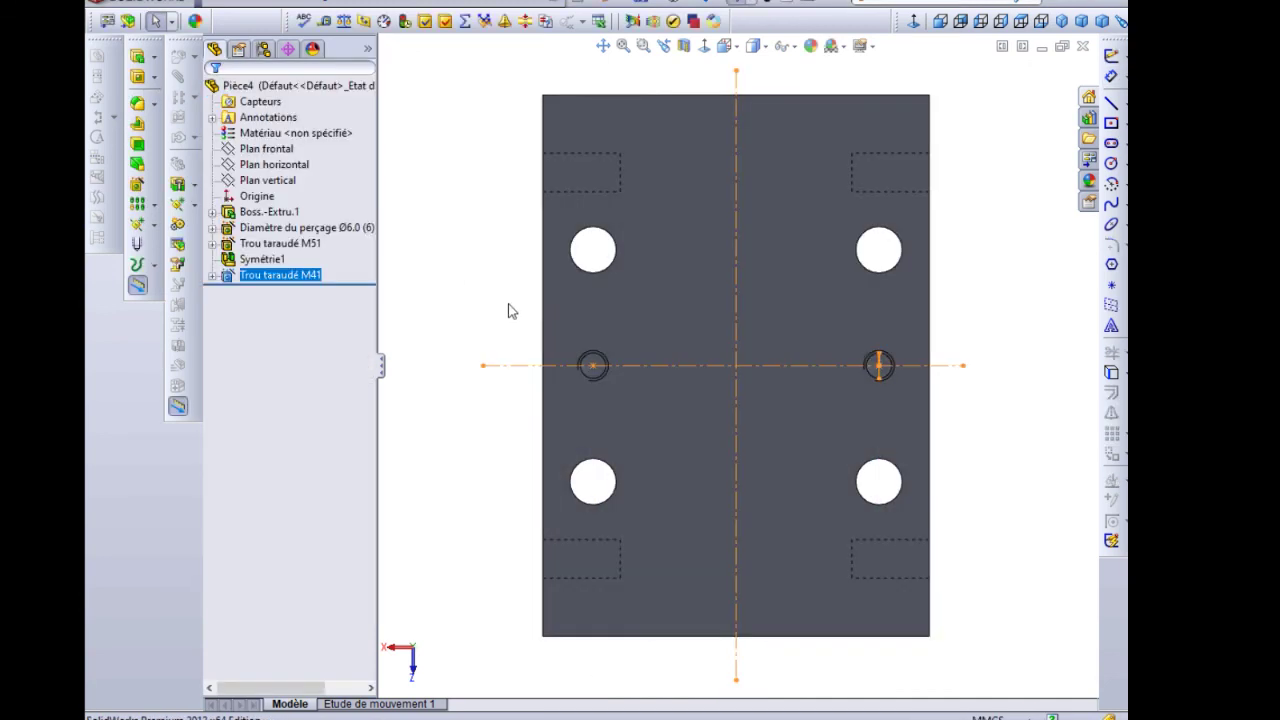
- Orbit and zoom around the drilled die plate to inspect the holes, then bring up Save As
mouse_move(509, 311)
middle_mouse_down()
mouse_move(454, 311)
mouse_move(517, 363)
middle_mouse_up()
scroll(517, 363, "down", 3)
scroll(777, 409, "up", 1)
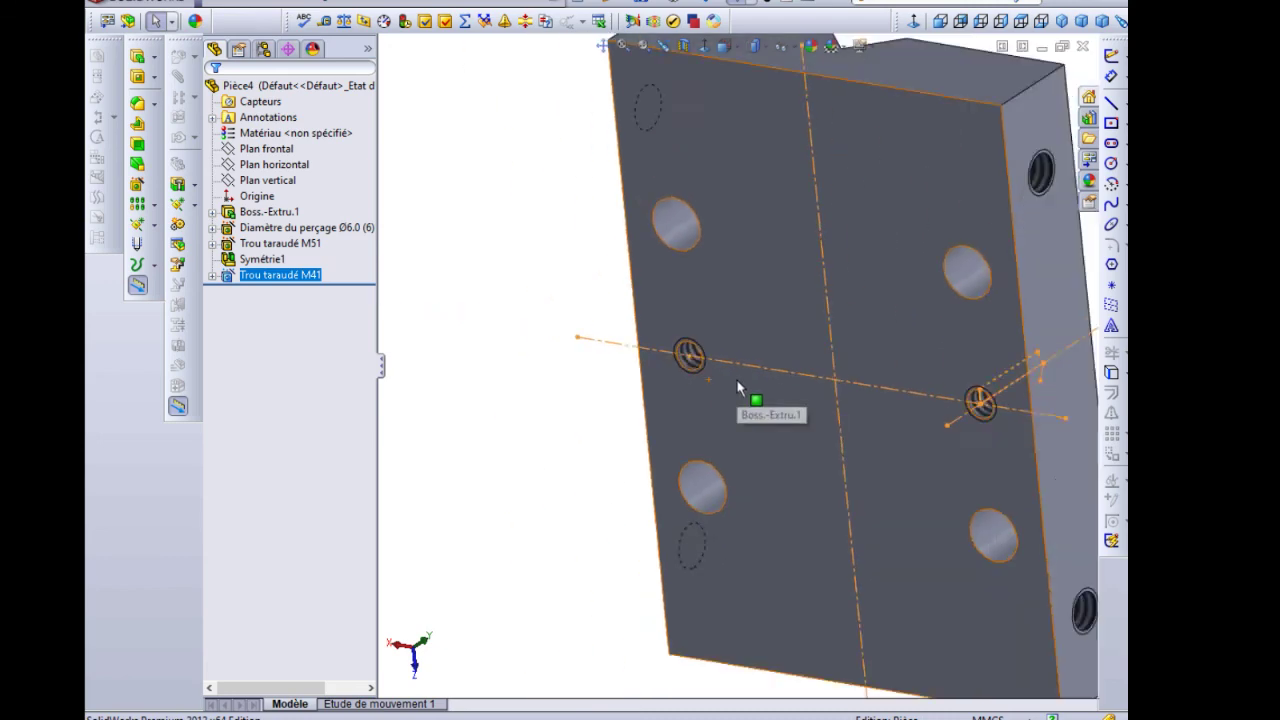
scroll(738, 388, "up", 3)
mouse_move(738, 388)
middle_mouse_down()
mouse_move(757, 406)
mouse_move(666, 417)
mouse_move(816, 358)
mouse_move(894, 306)
mouse_move(634, 282)
mouse_move(848, 292)
mouse_move(720, 271)
mouse_move(703, 526)
middle_mouse_up()
left_click(634, 282)
scroll(848, 292, "up", 2)
scroll(722, 468, "up", 2)
scroll(727, 402, "down", 2)
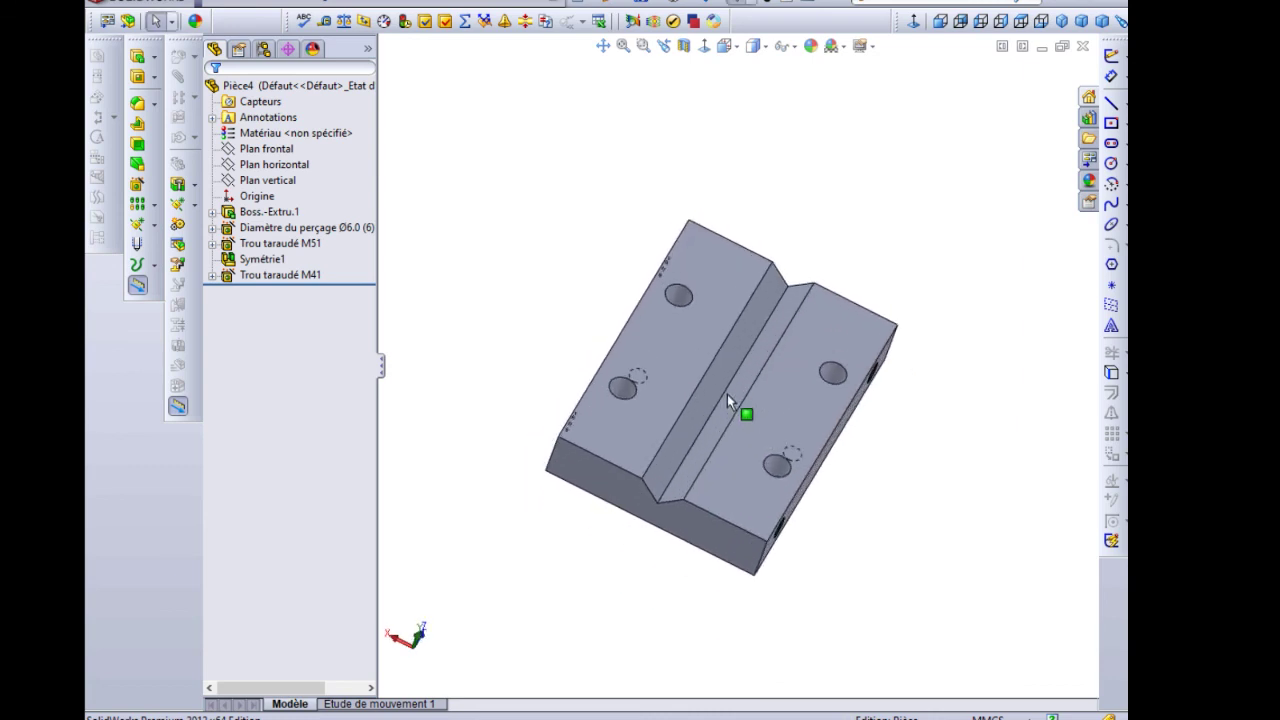
left_click(643, 2)
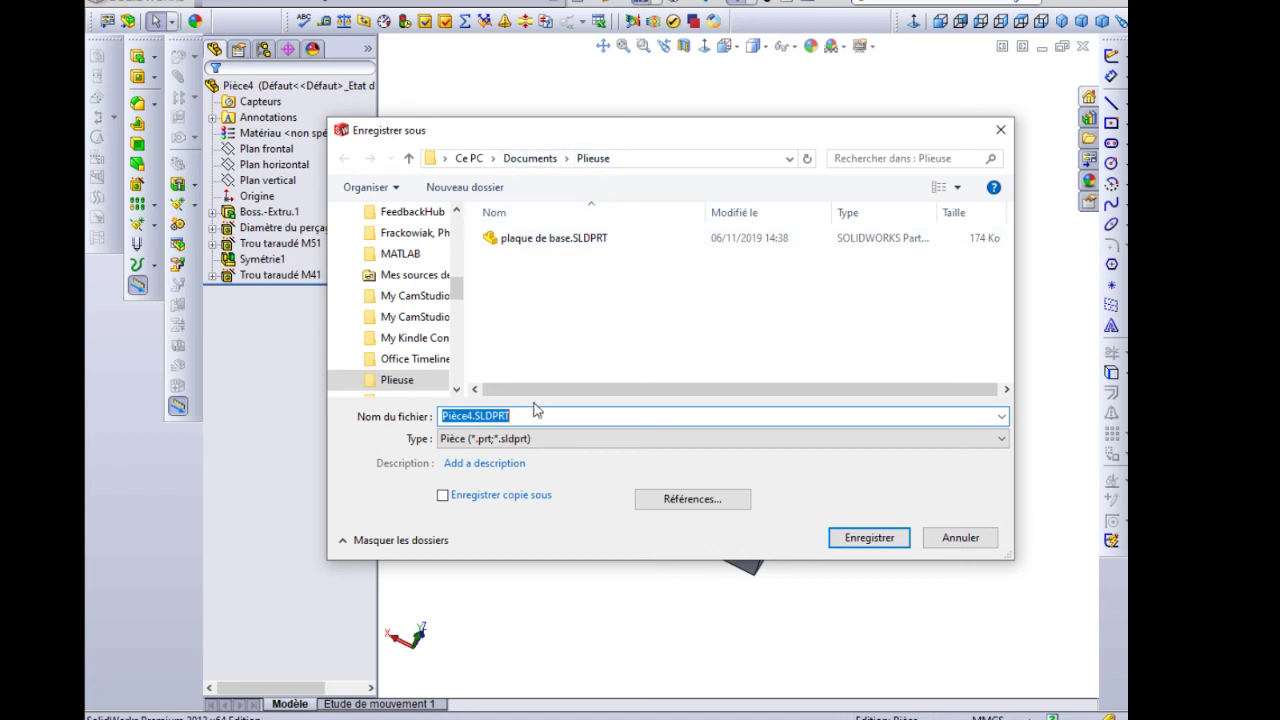
- Save the part as 'plque matrice' in the Plieuse folder
type("pl")
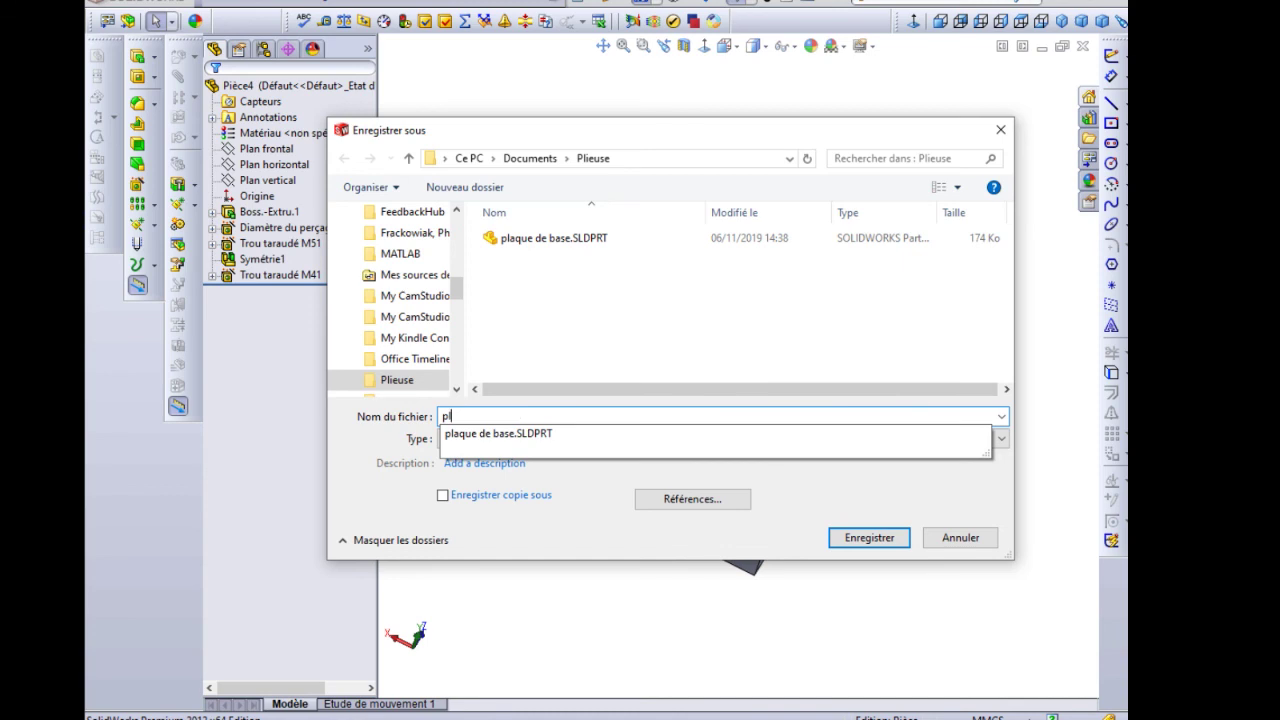
type("que matrice")
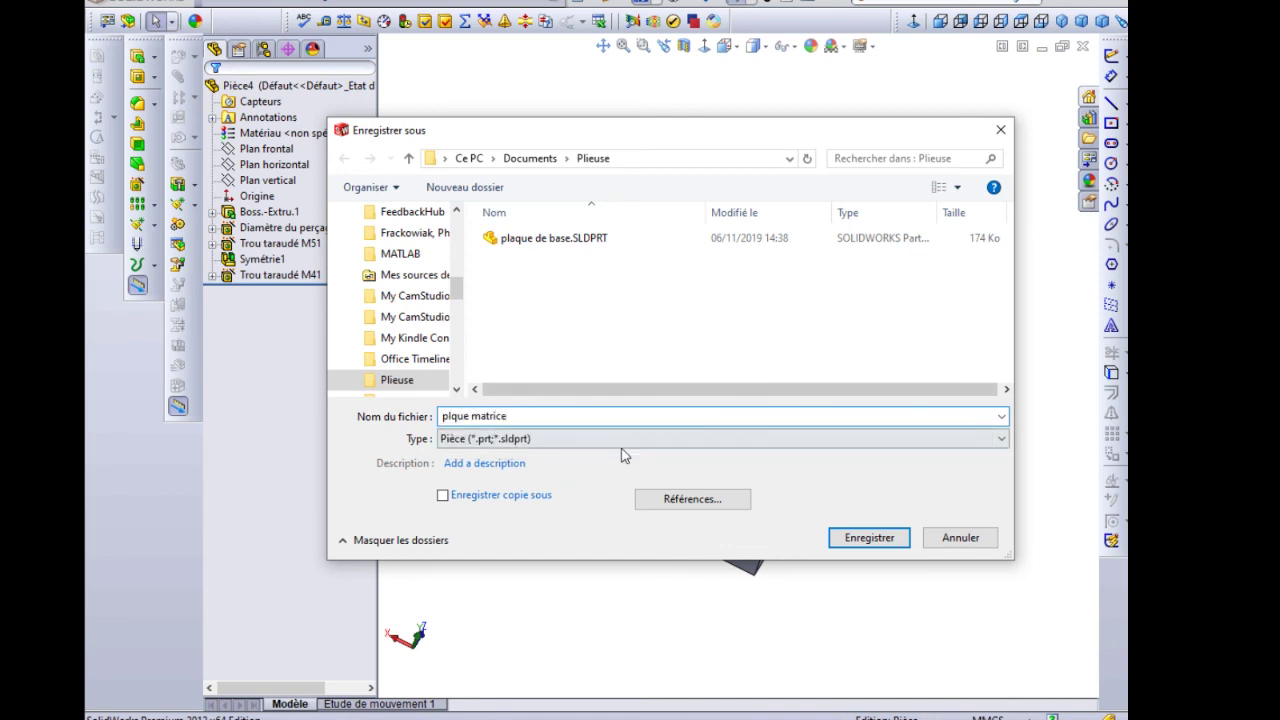
left_click(869, 538)
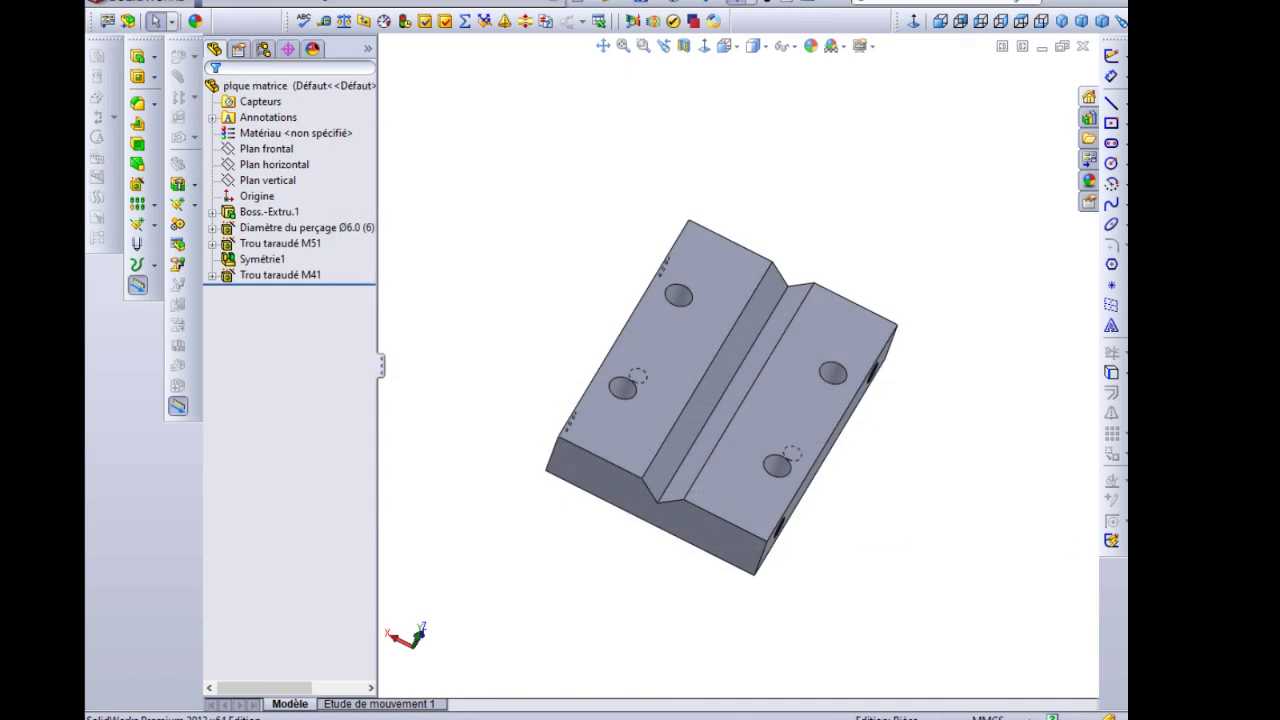